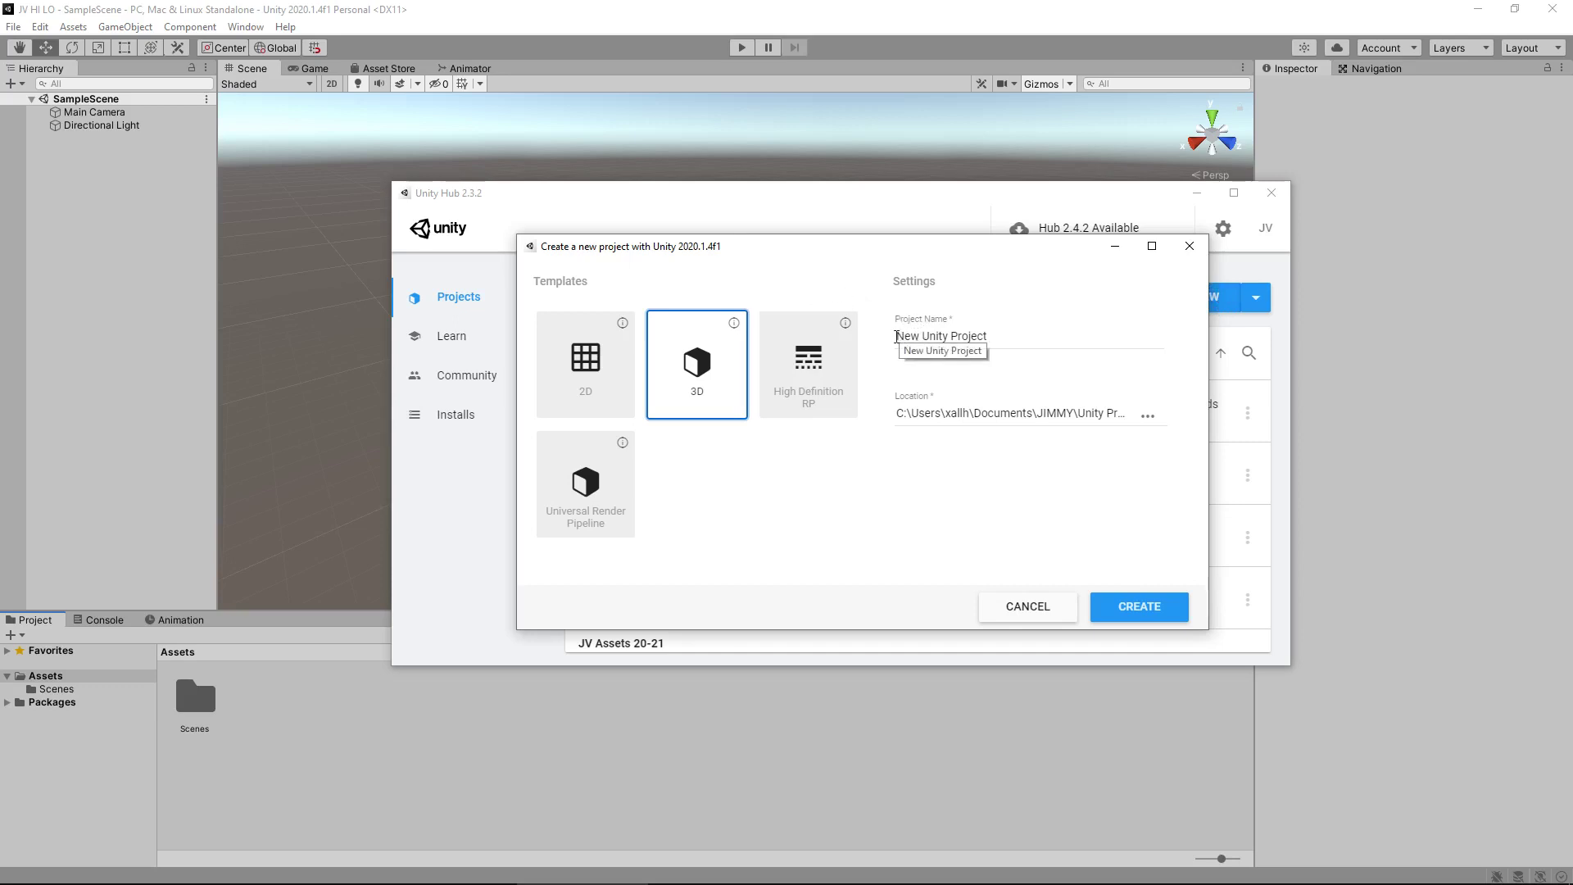
Cancel the new project, check the installed Unity versions, and close Unity Hub.
left_click_drag(896, 336, 1016, 334)
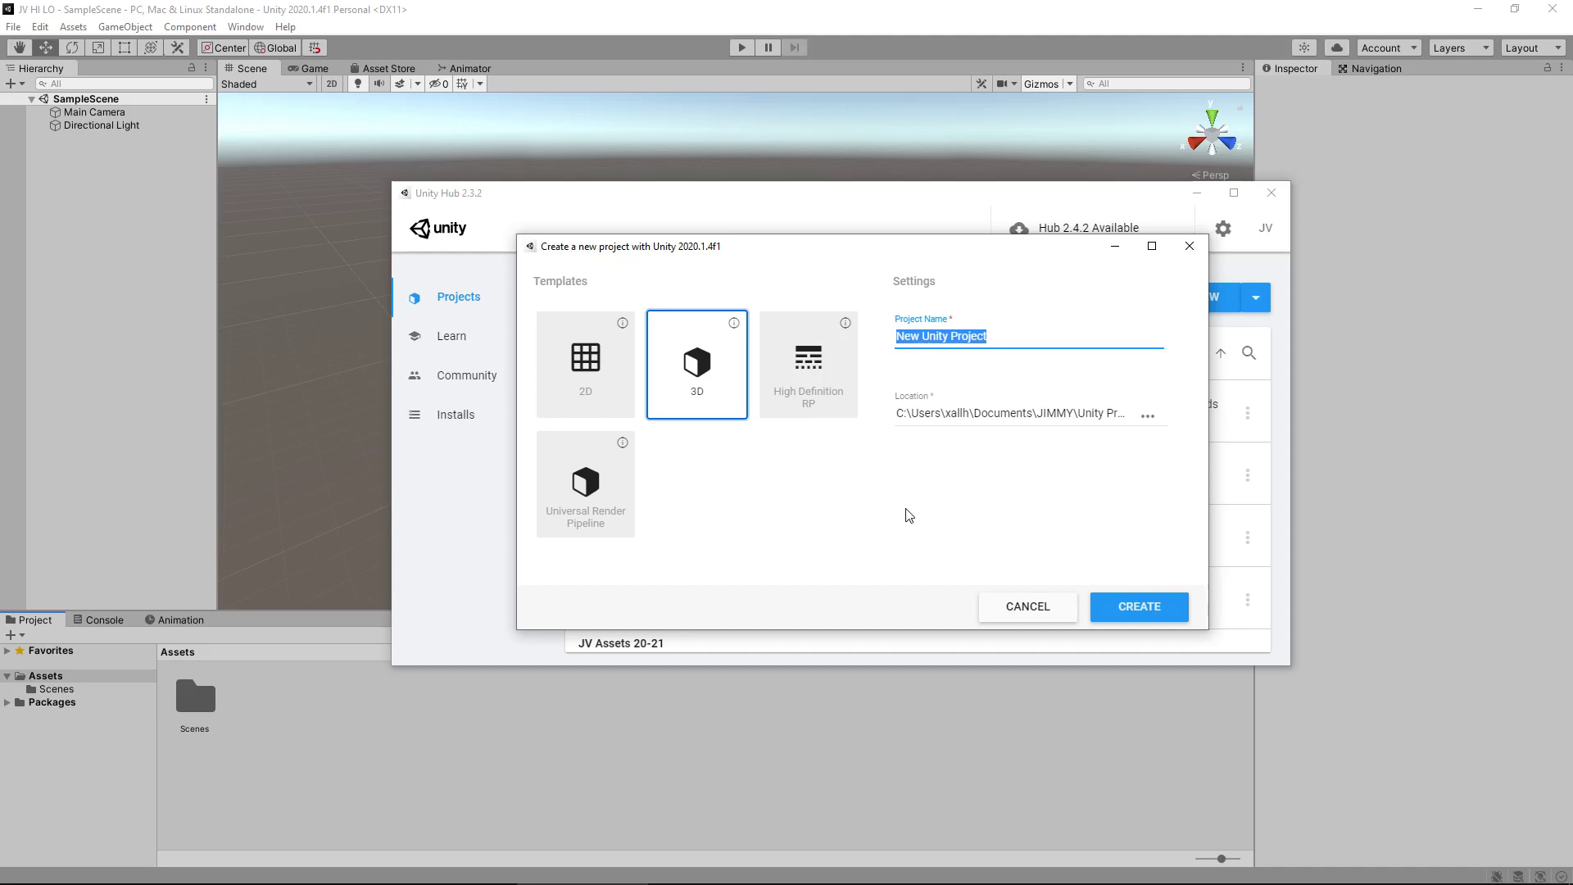
left_click(998, 610)
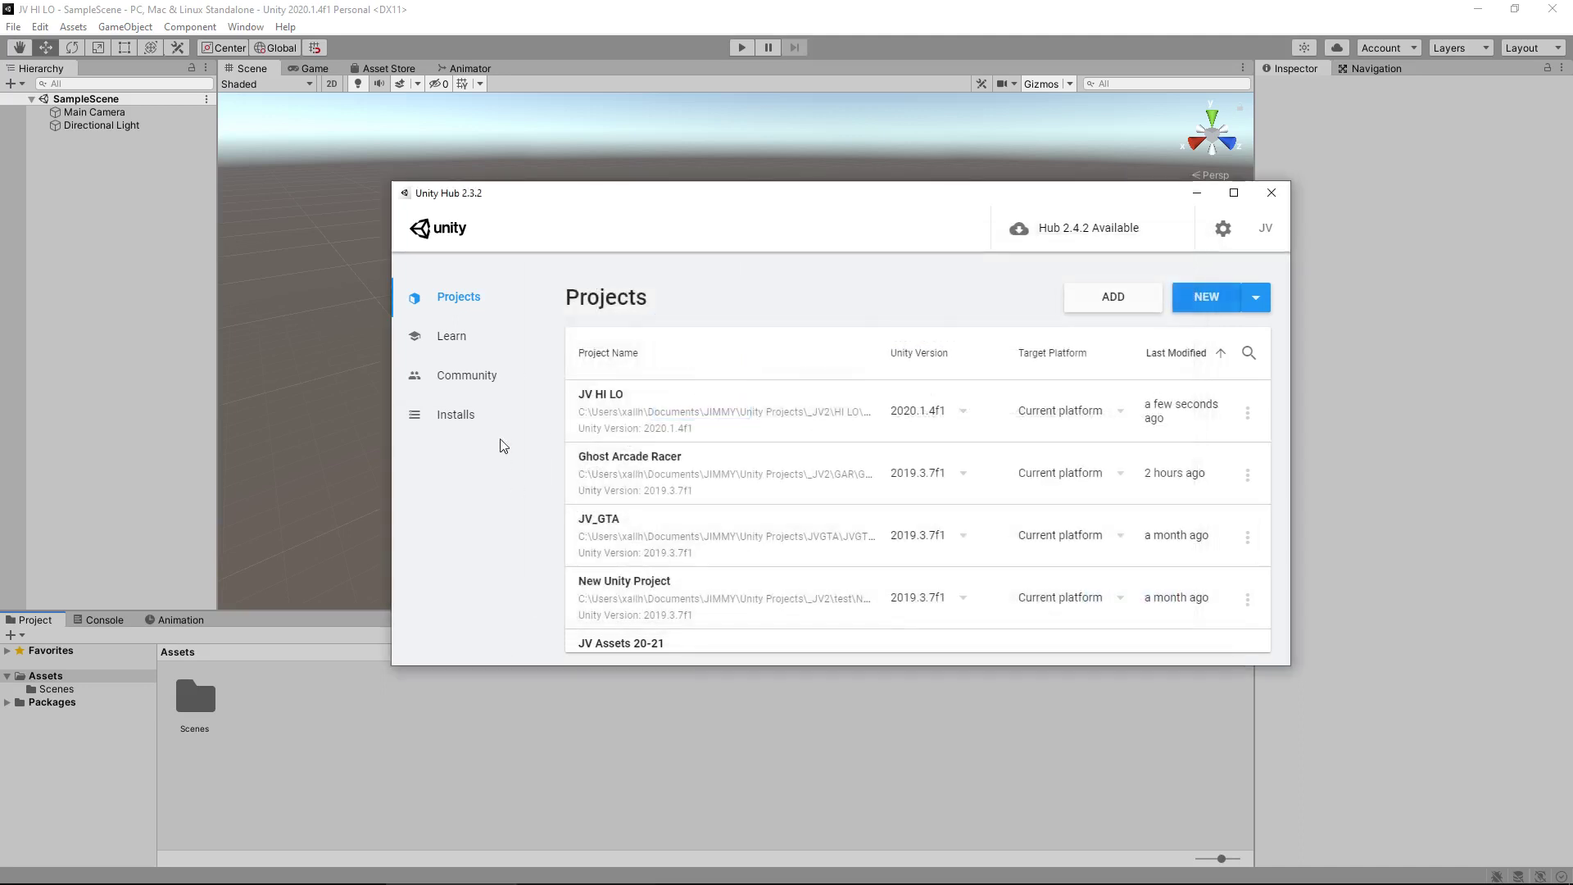
left_click(470, 425)
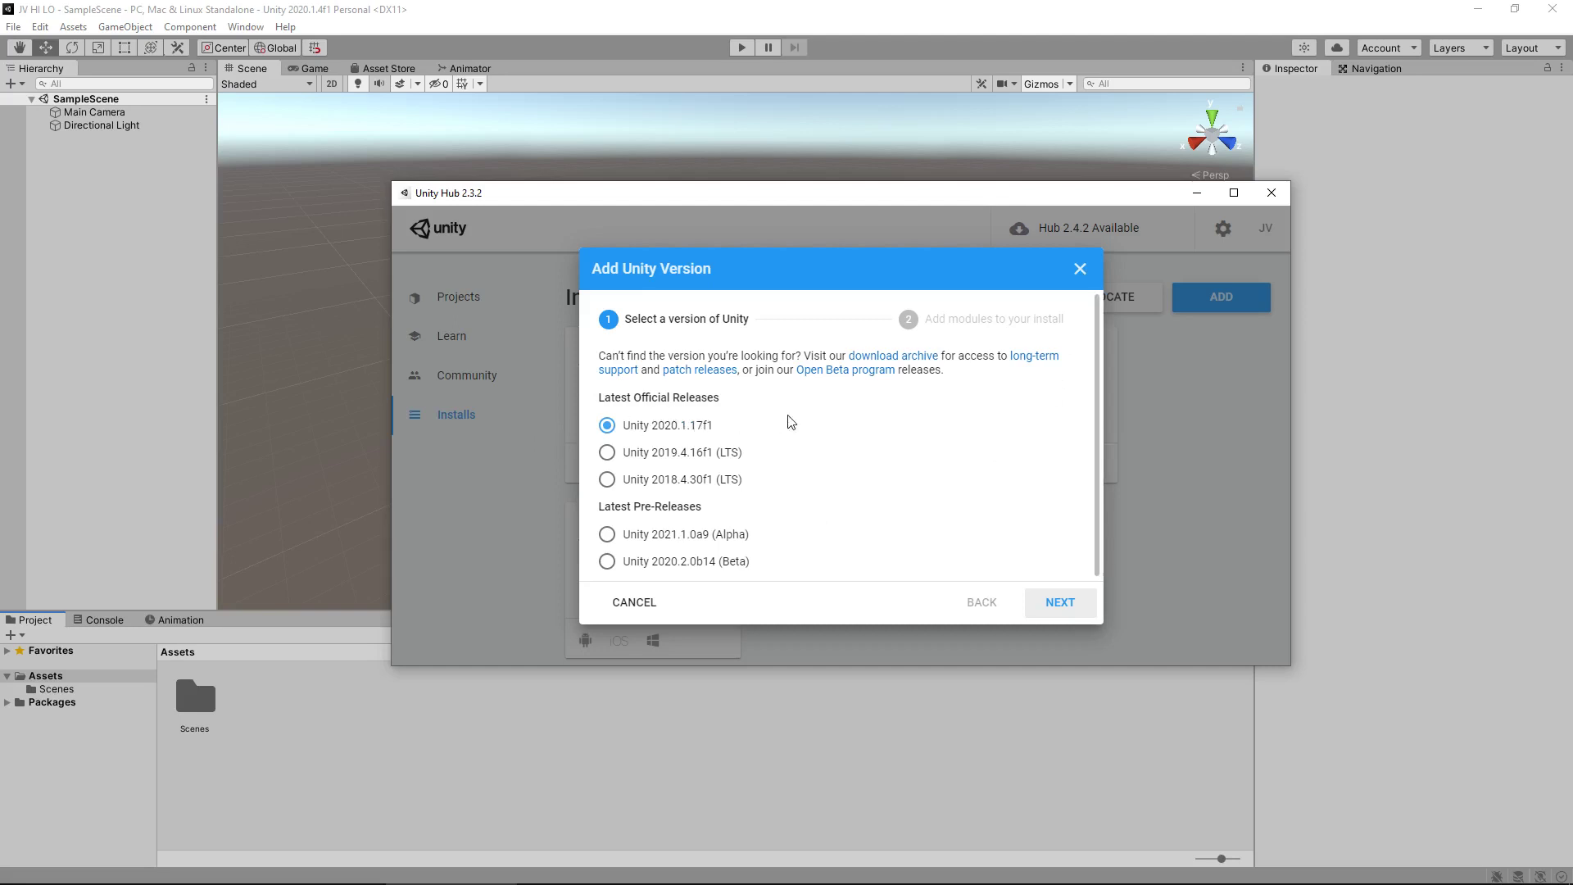
left_click(1078, 270)
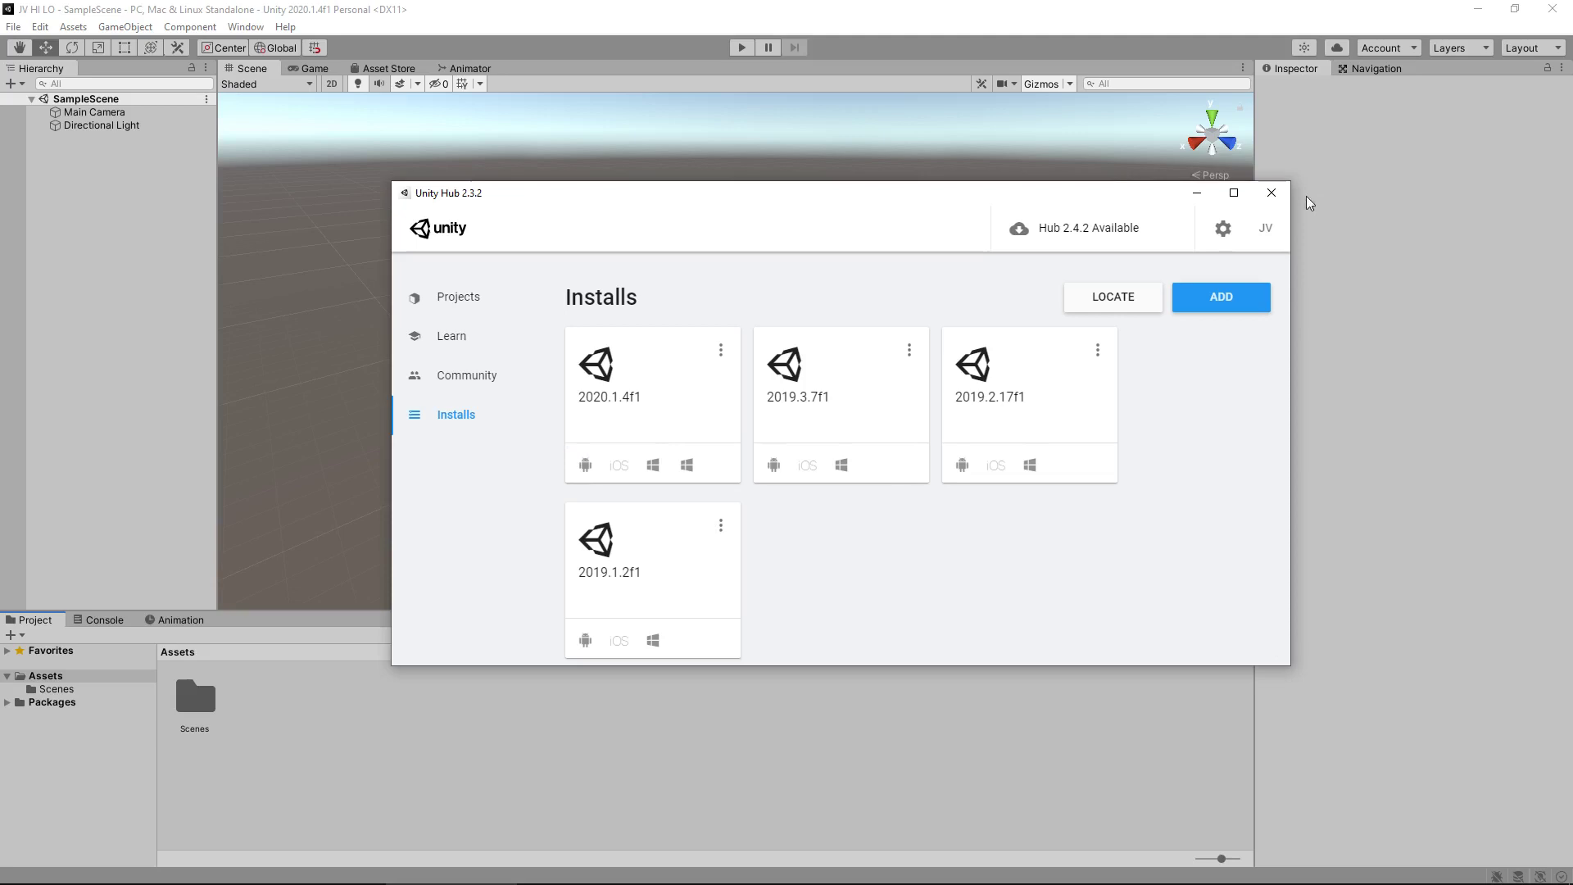
left_click(1276, 198)
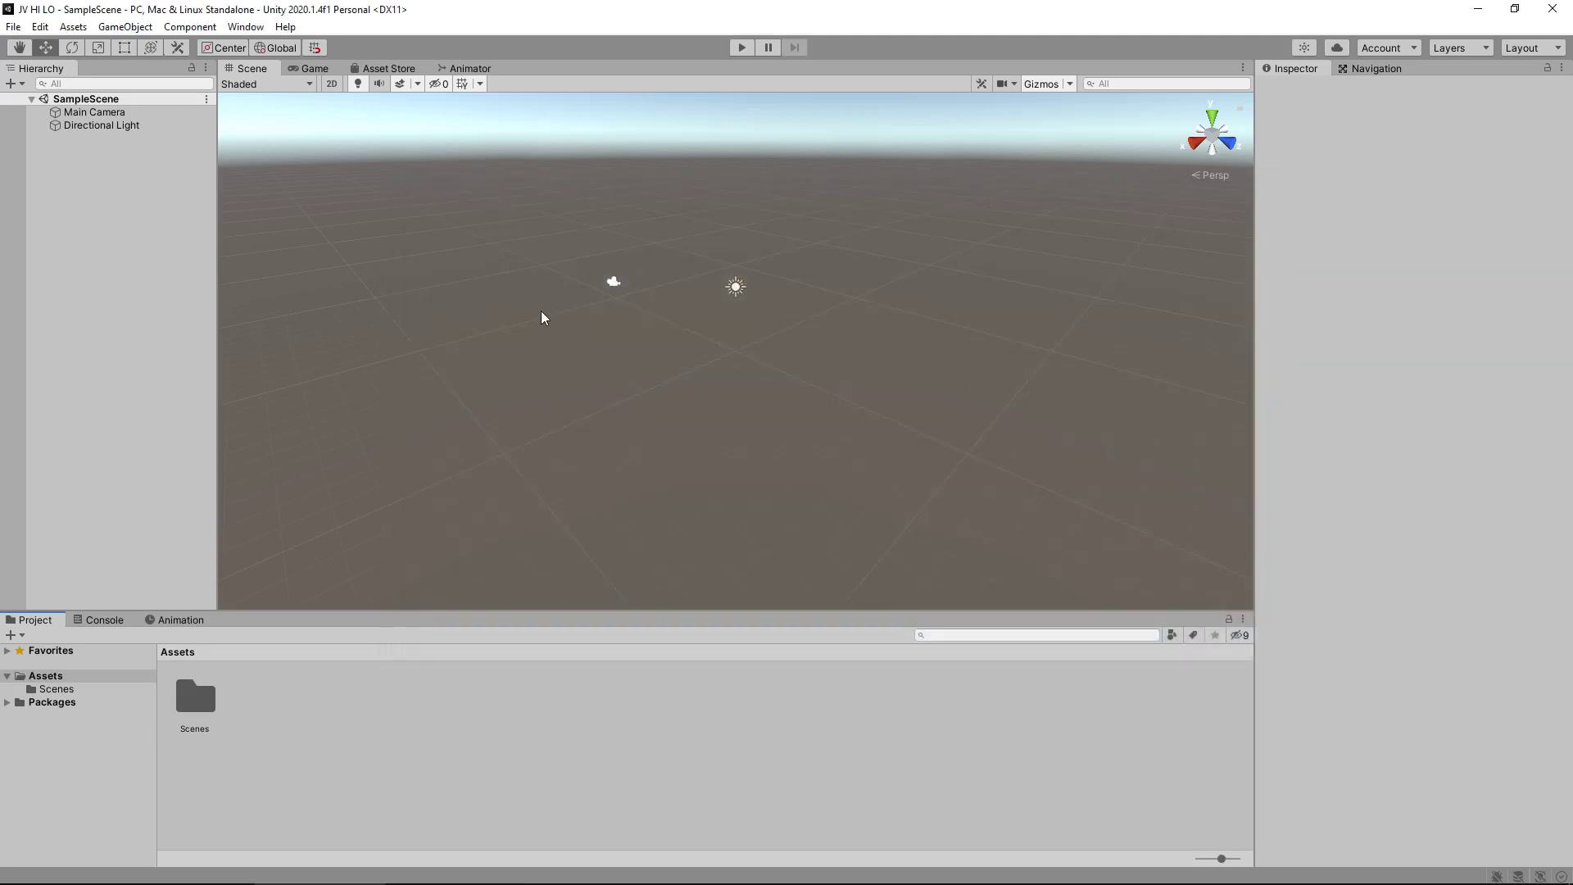
left_click(334, 84)
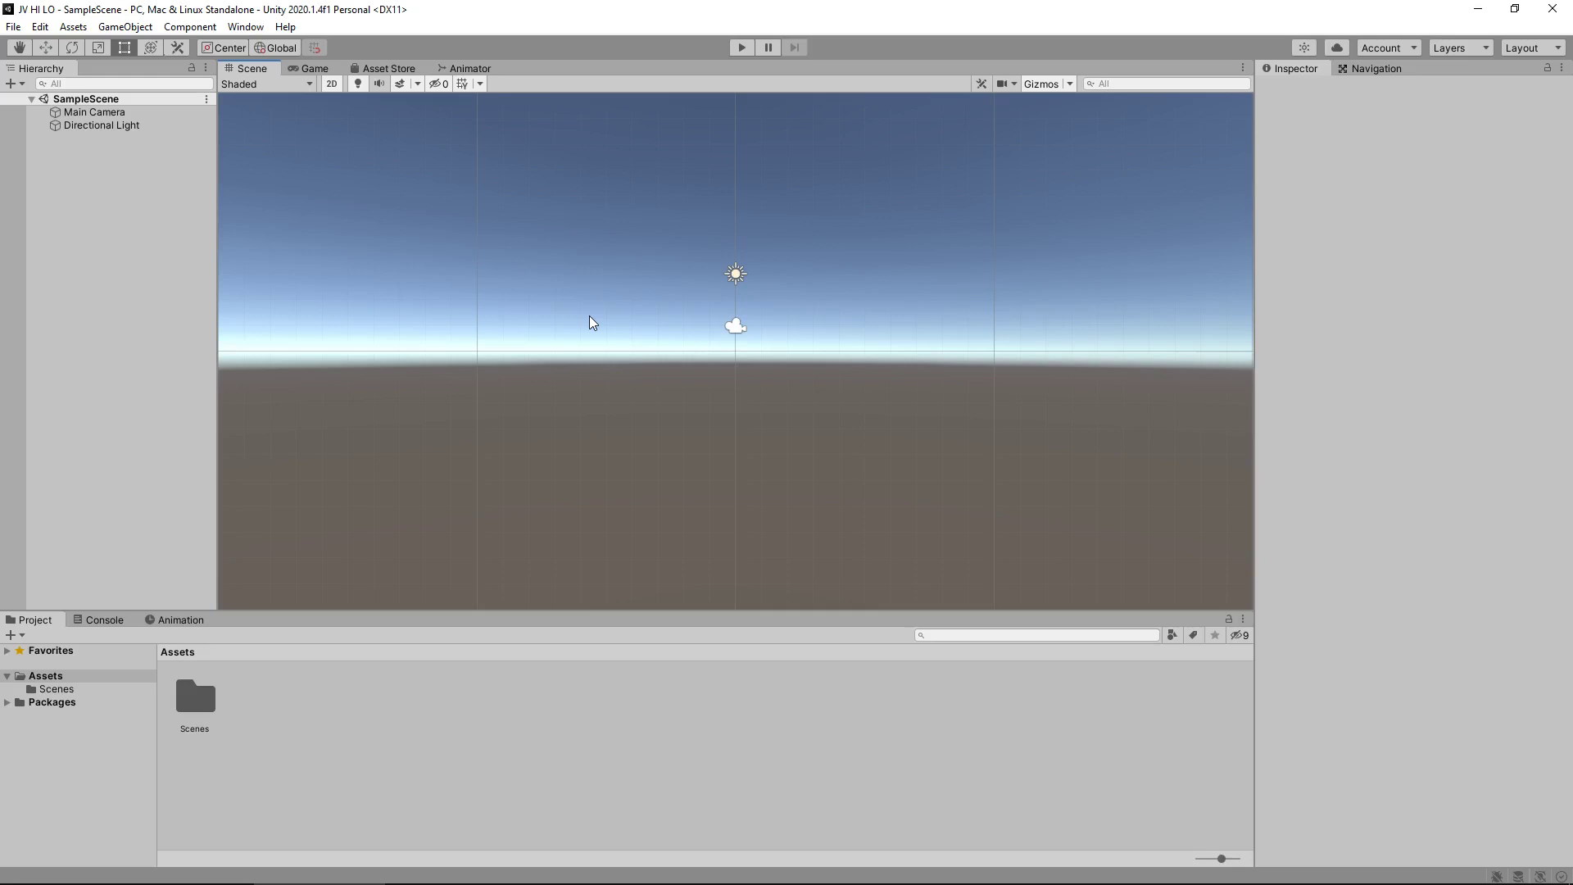
left_click(331, 84)
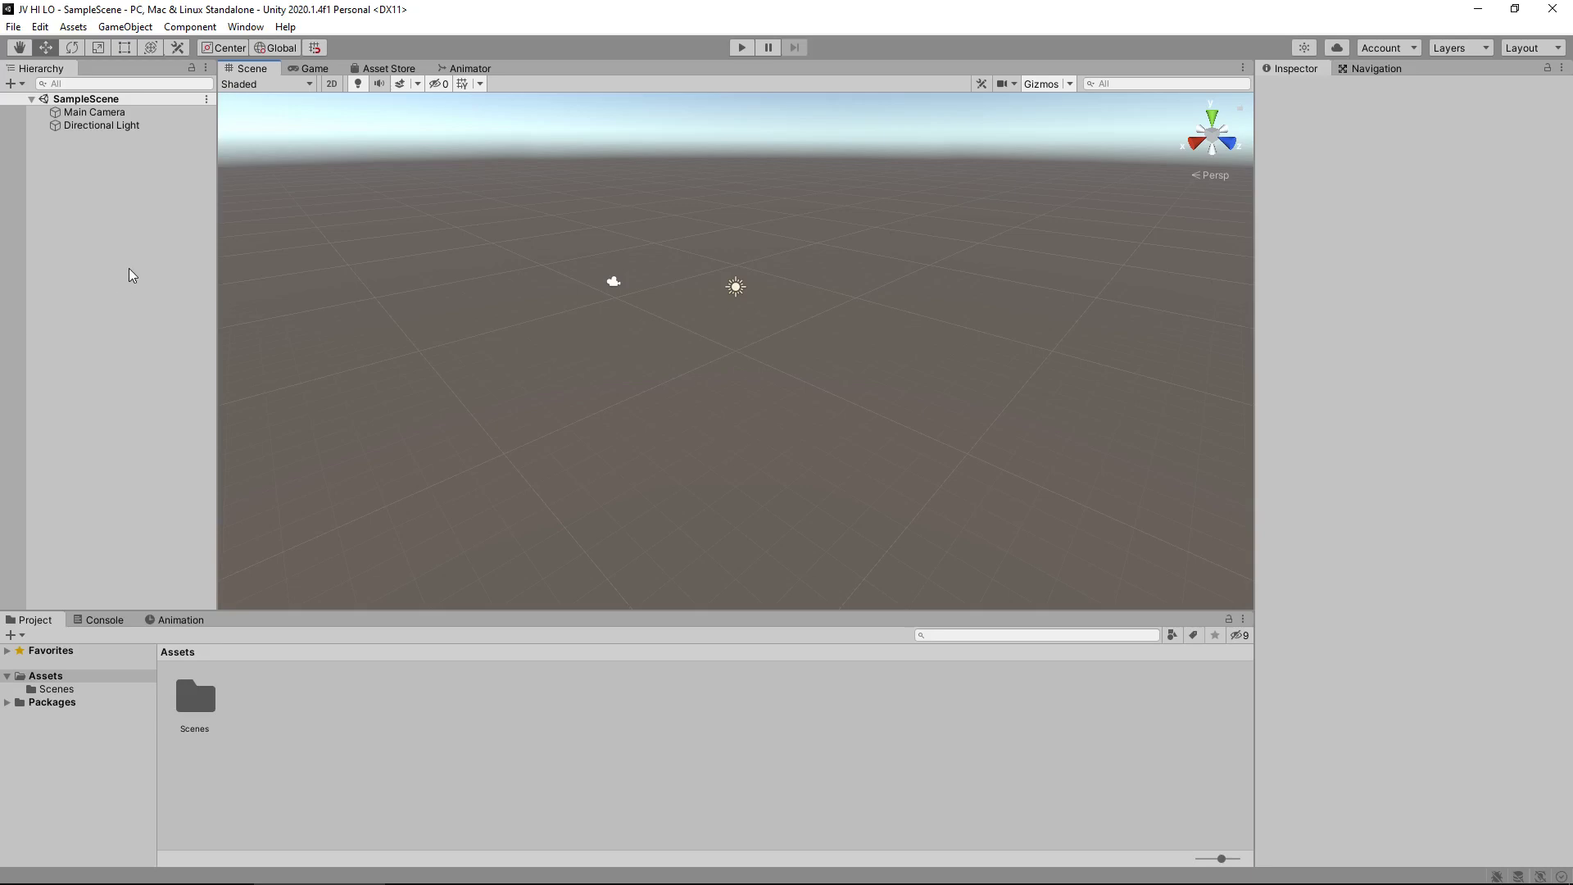
Alternate between selecting the Main Camera and Directional Light in the Hierarchy and Scene view.
left_click(116, 111)
left_click(116, 126)
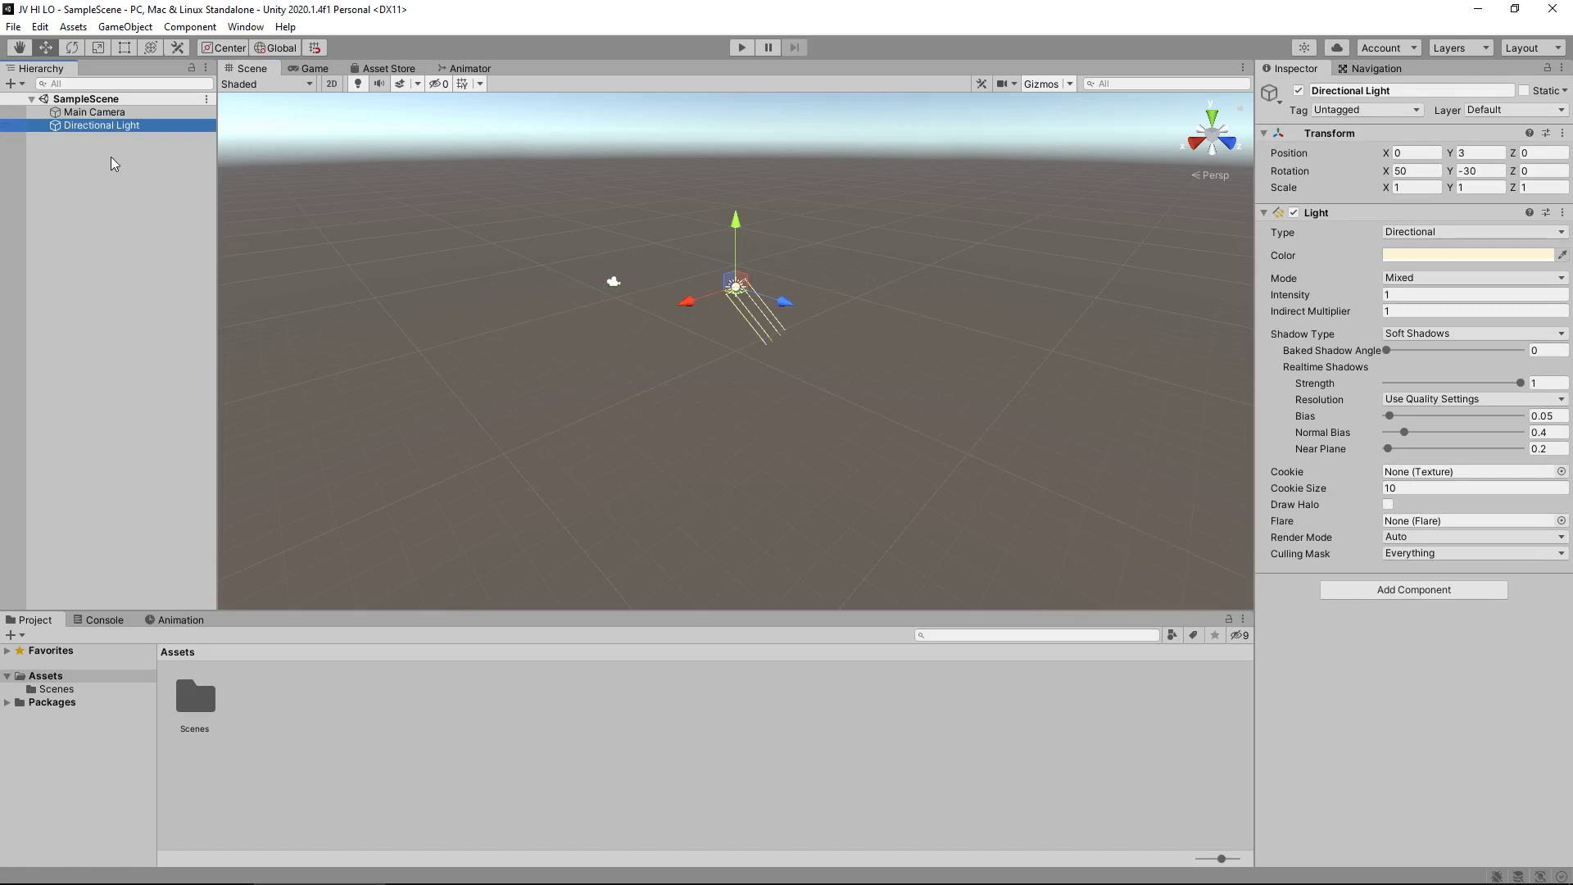
left_click(105, 223)
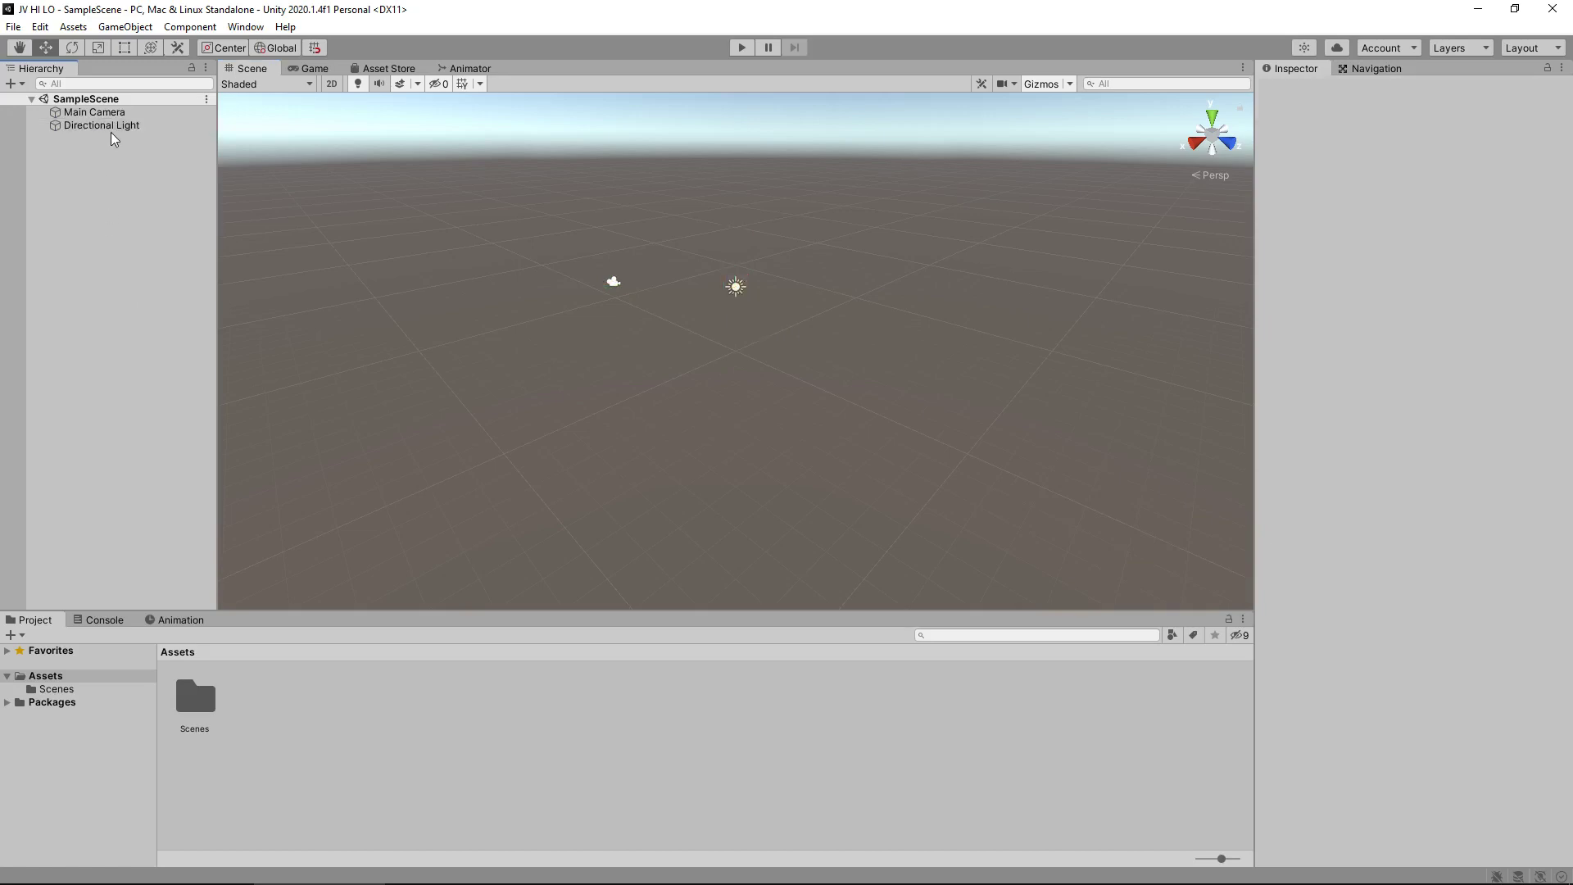
left_click(105, 116)
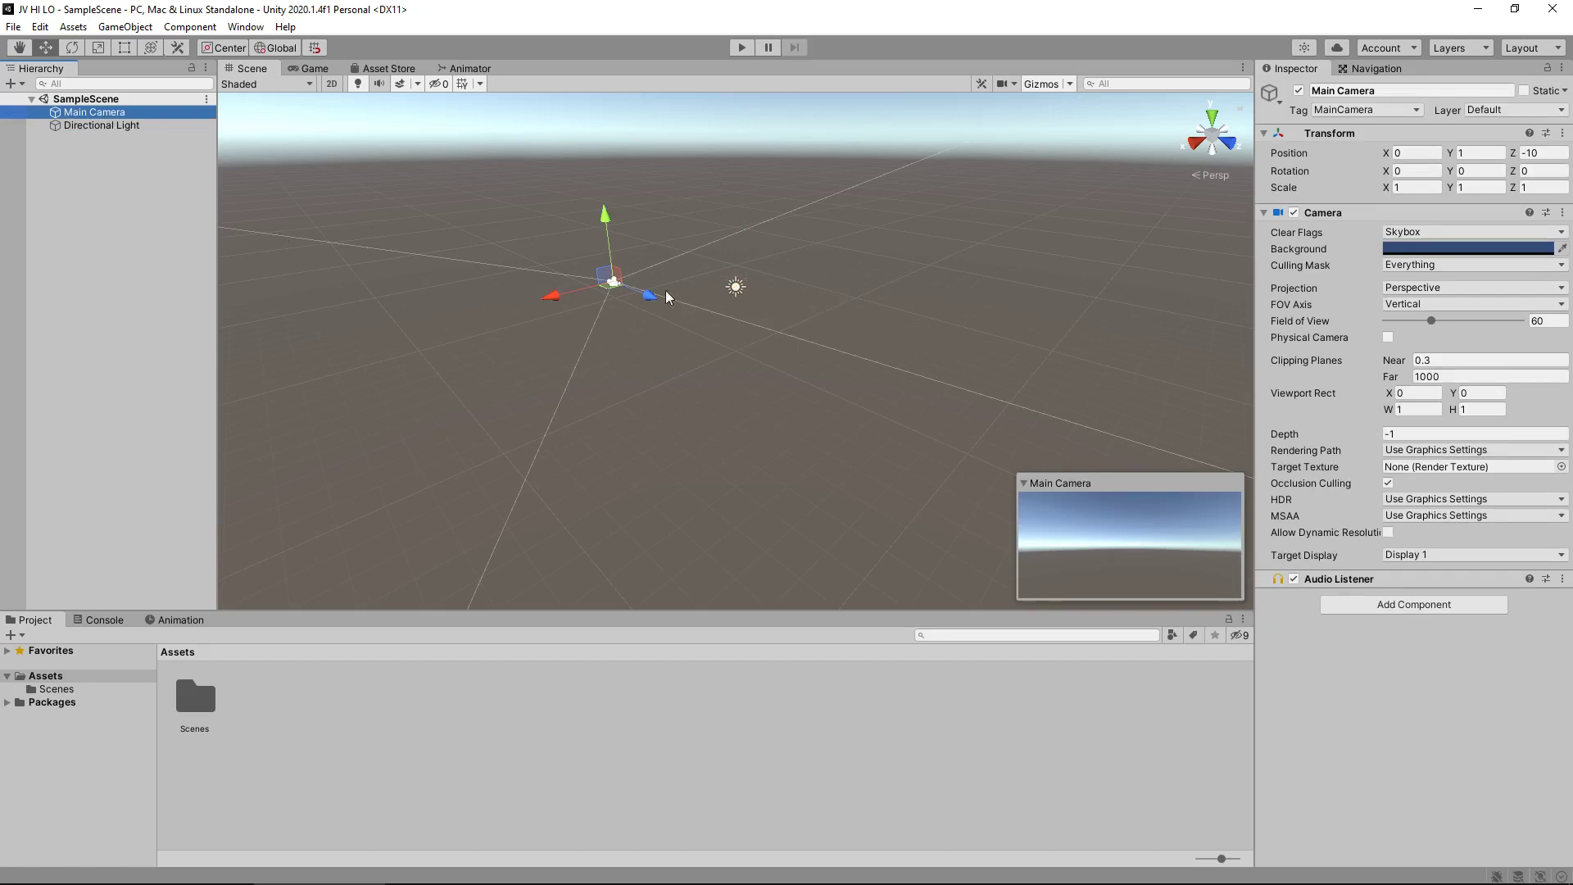
left_click(108, 125)
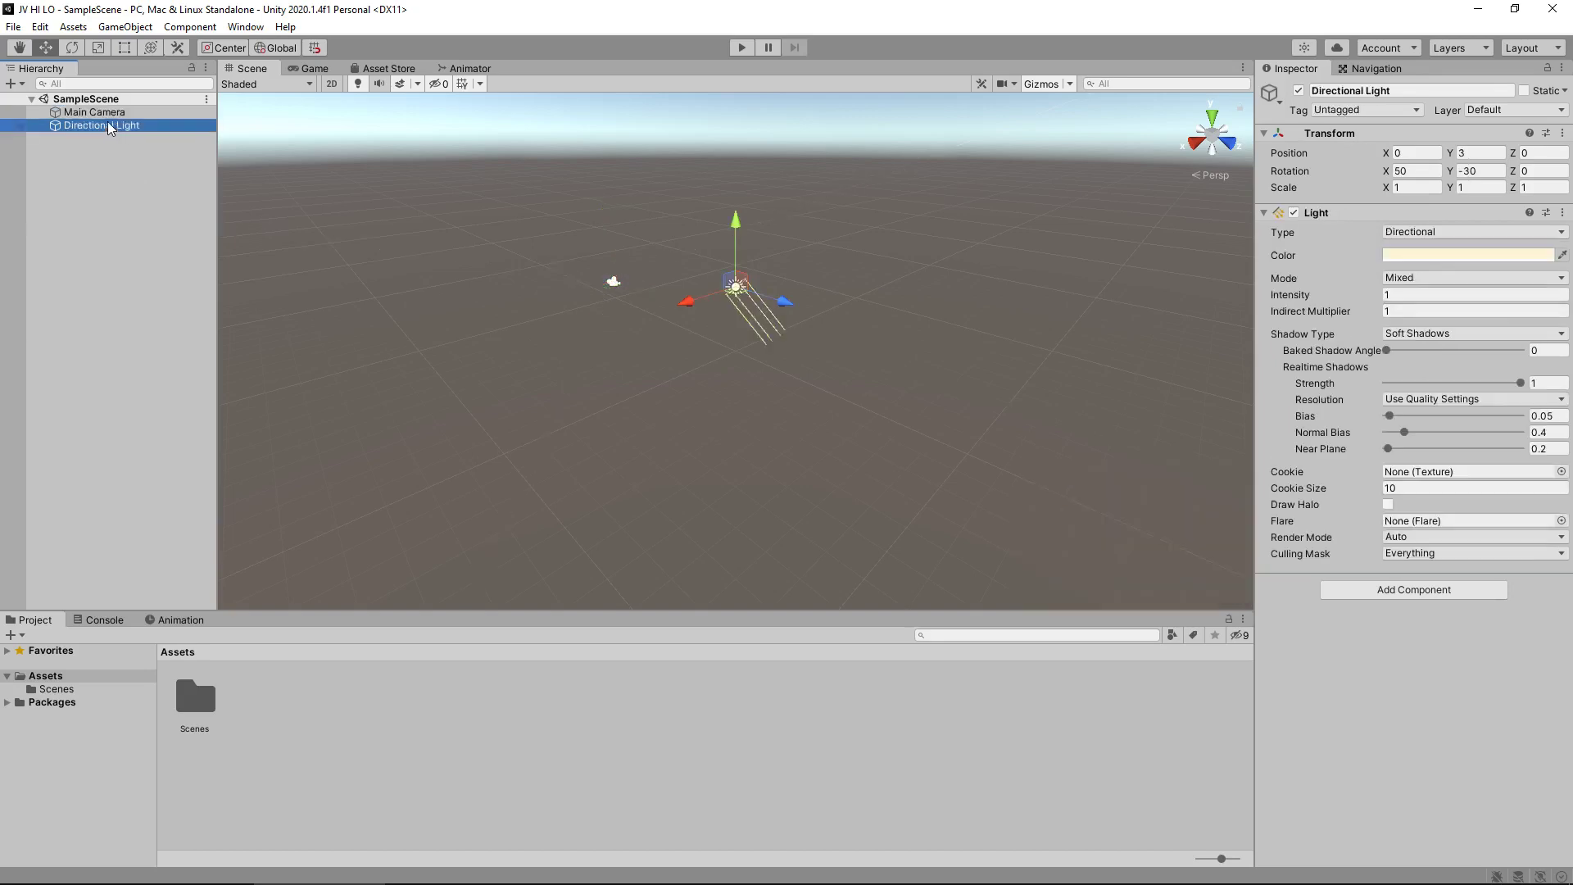
left_click(107, 117)
left_click(106, 129)
left_click(613, 283)
left_click(733, 288)
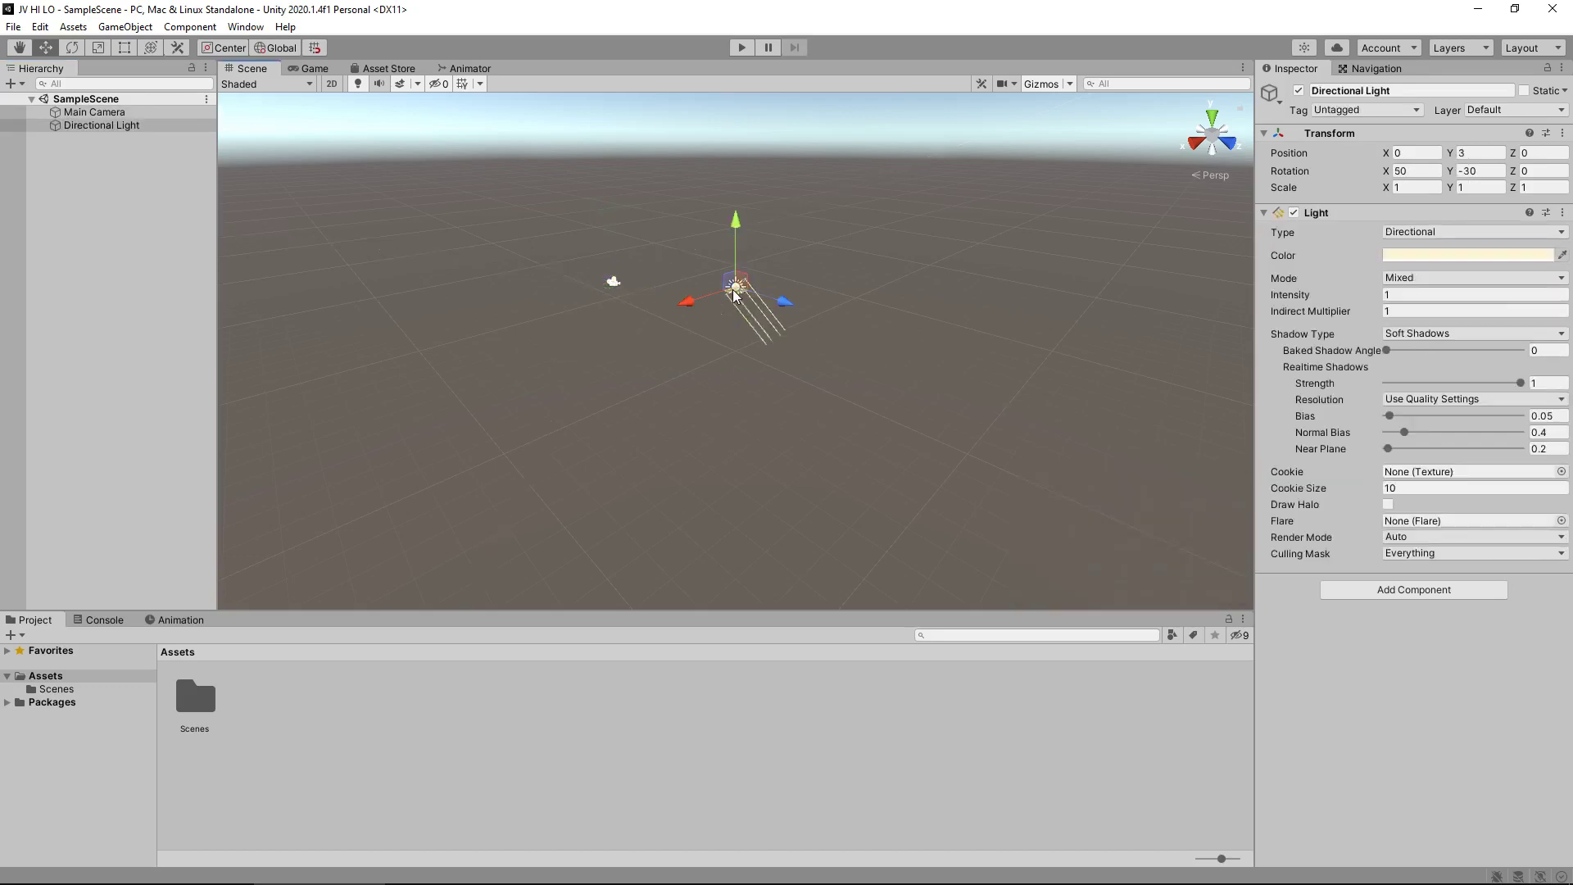
left_click(613, 282)
left_click(734, 288)
Reselect the camera and light in the Scene view, then view the scene through the Game camera.
right_click_drag(692, 346, 701, 292)
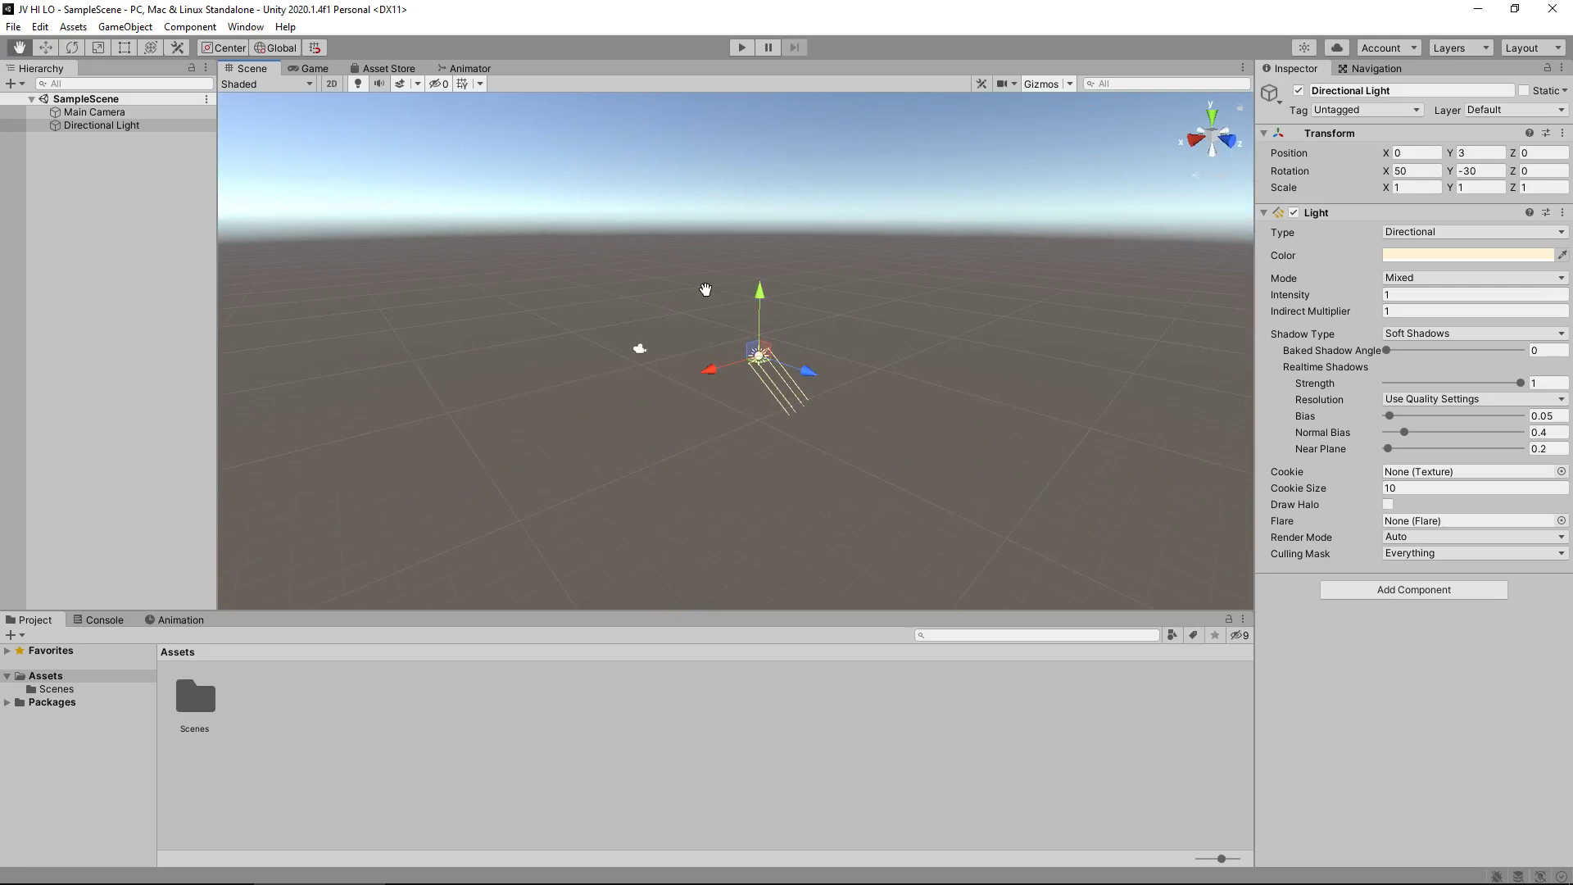
left_click_drag(705, 289, 833, 385)
key("w")
left_click(775, 401)
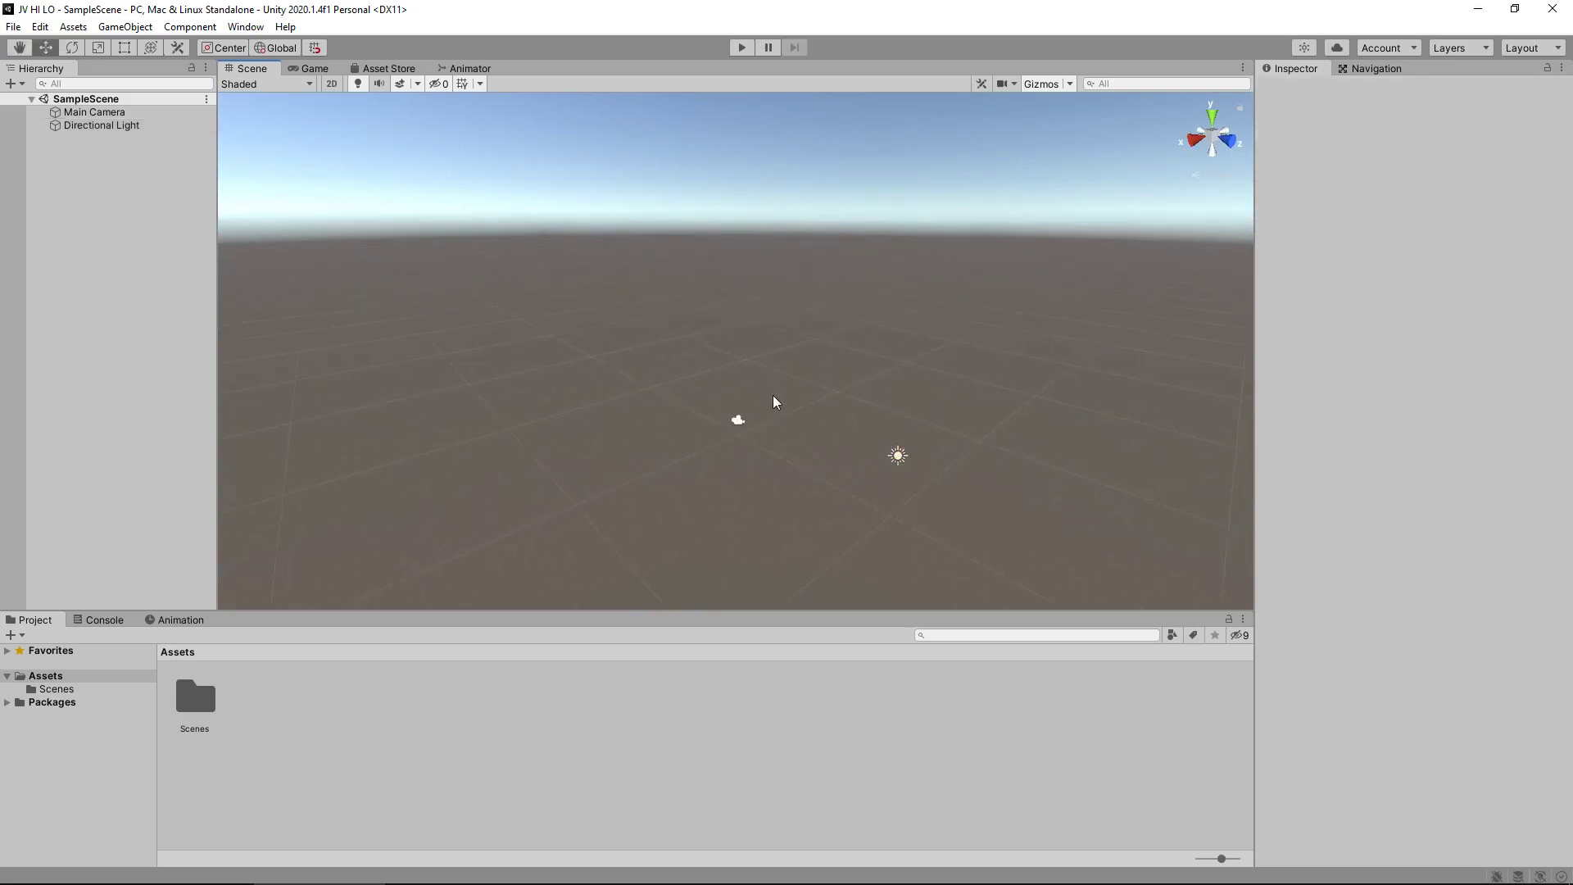
left_click(736, 421)
left_click(899, 456)
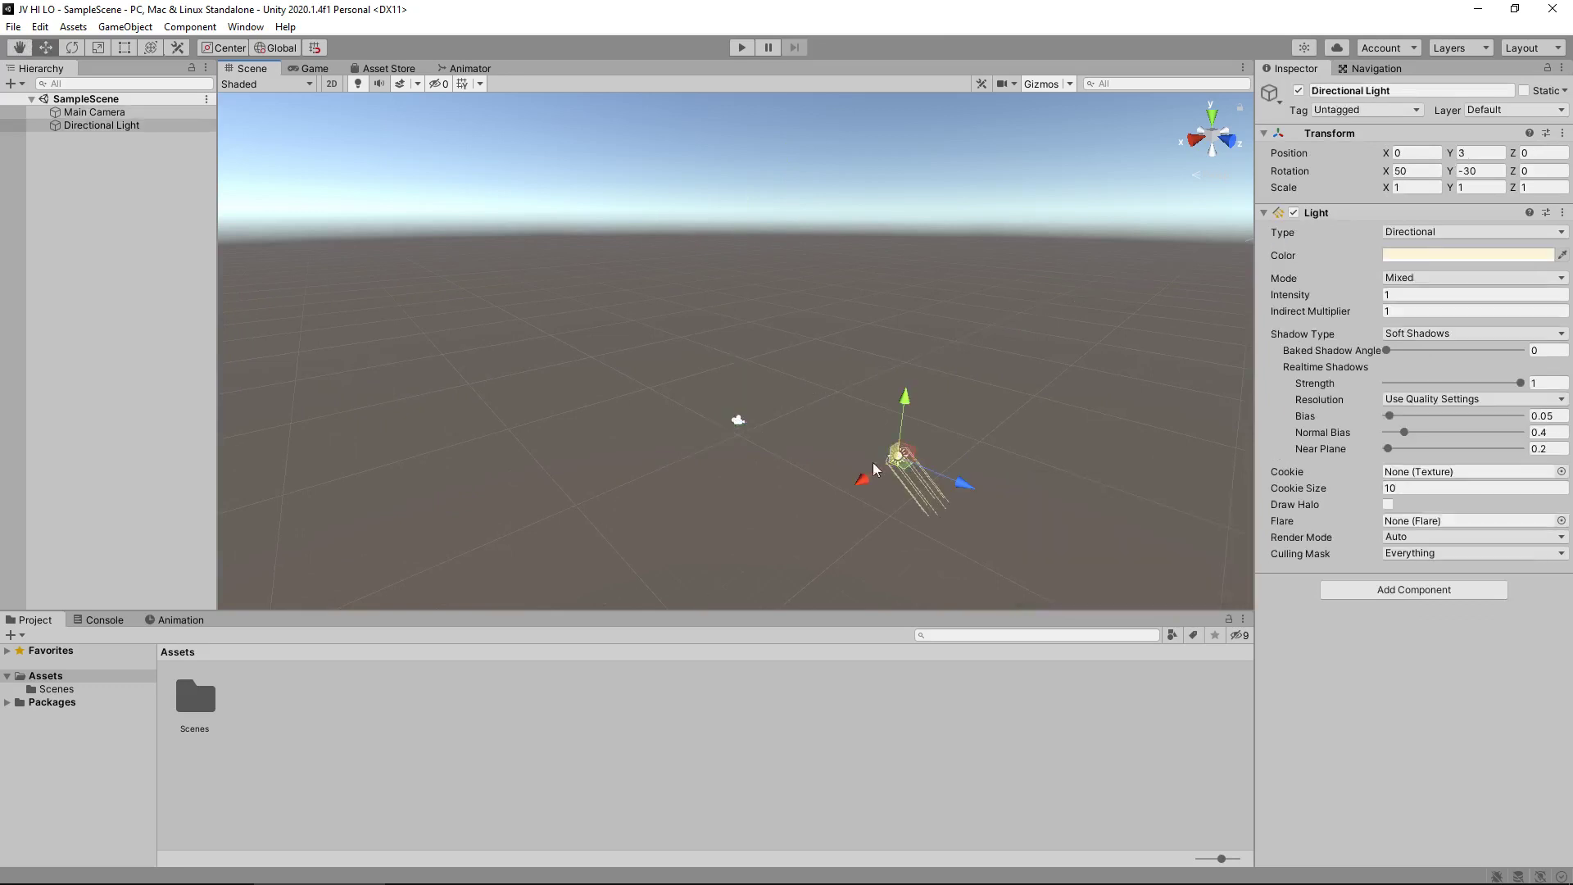
left_click(738, 421)
left_click(899, 456)
left_click(312, 68)
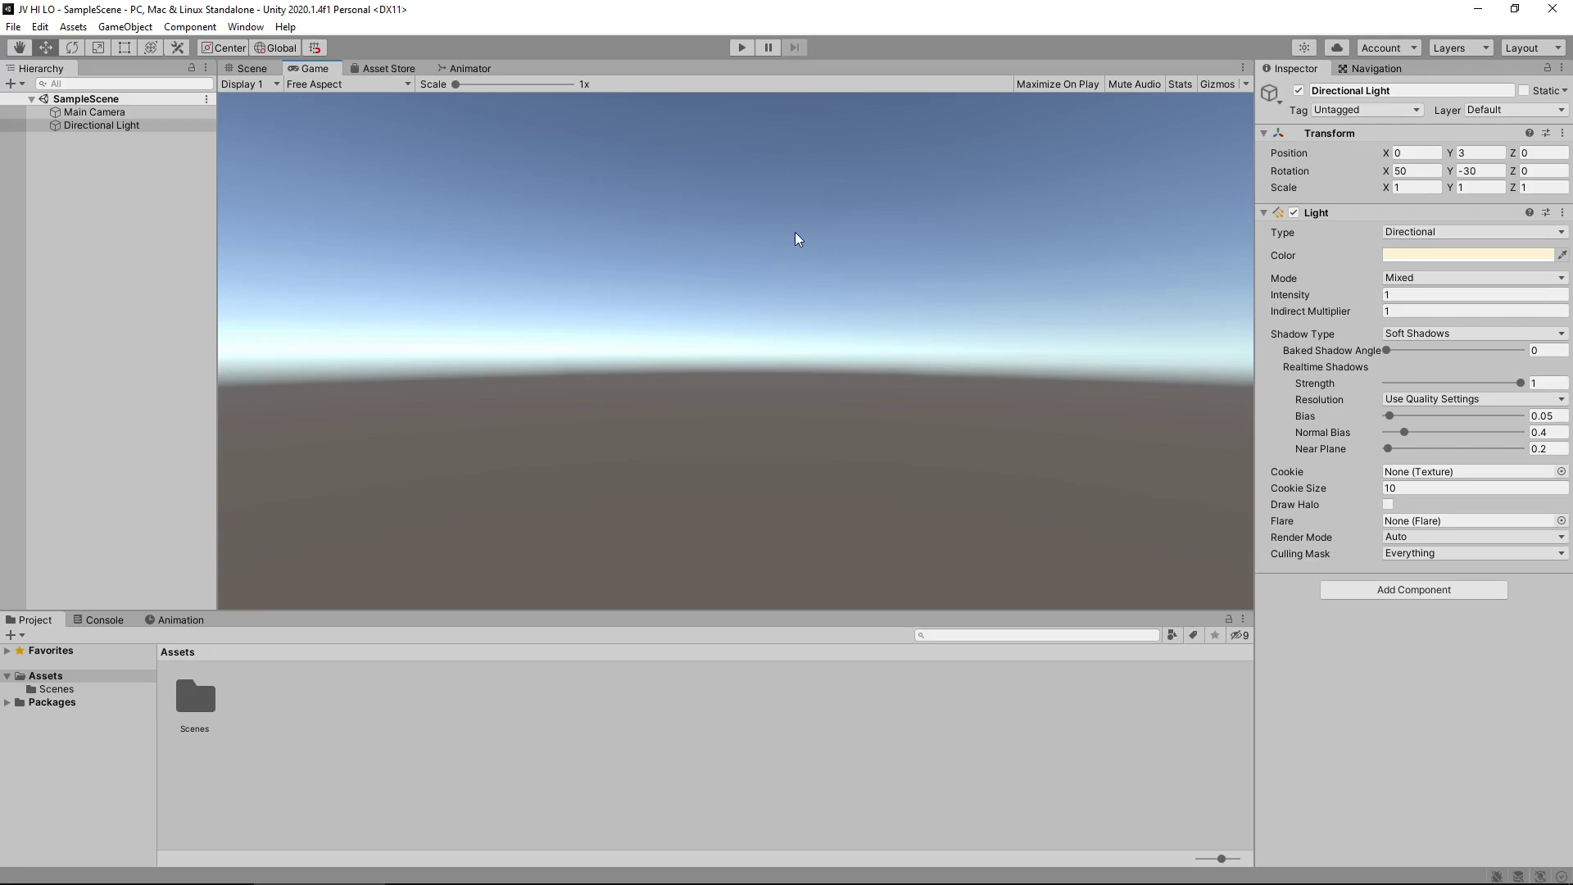
Back in the Scene view, play the empty scene and then stop playback.
left_click(250, 68)
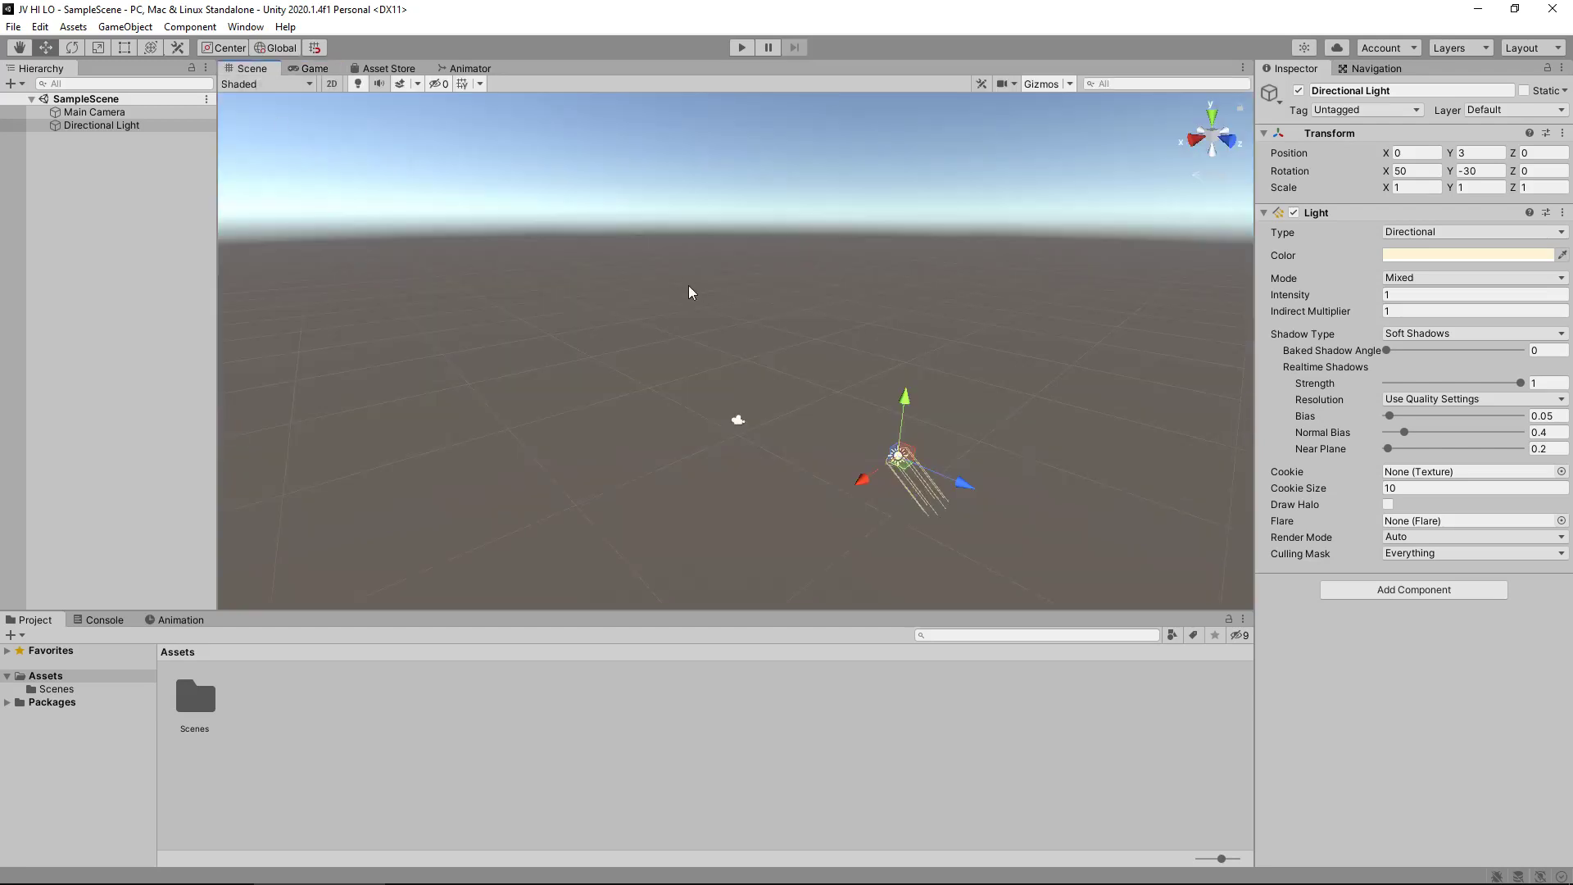
left_click(736, 49)
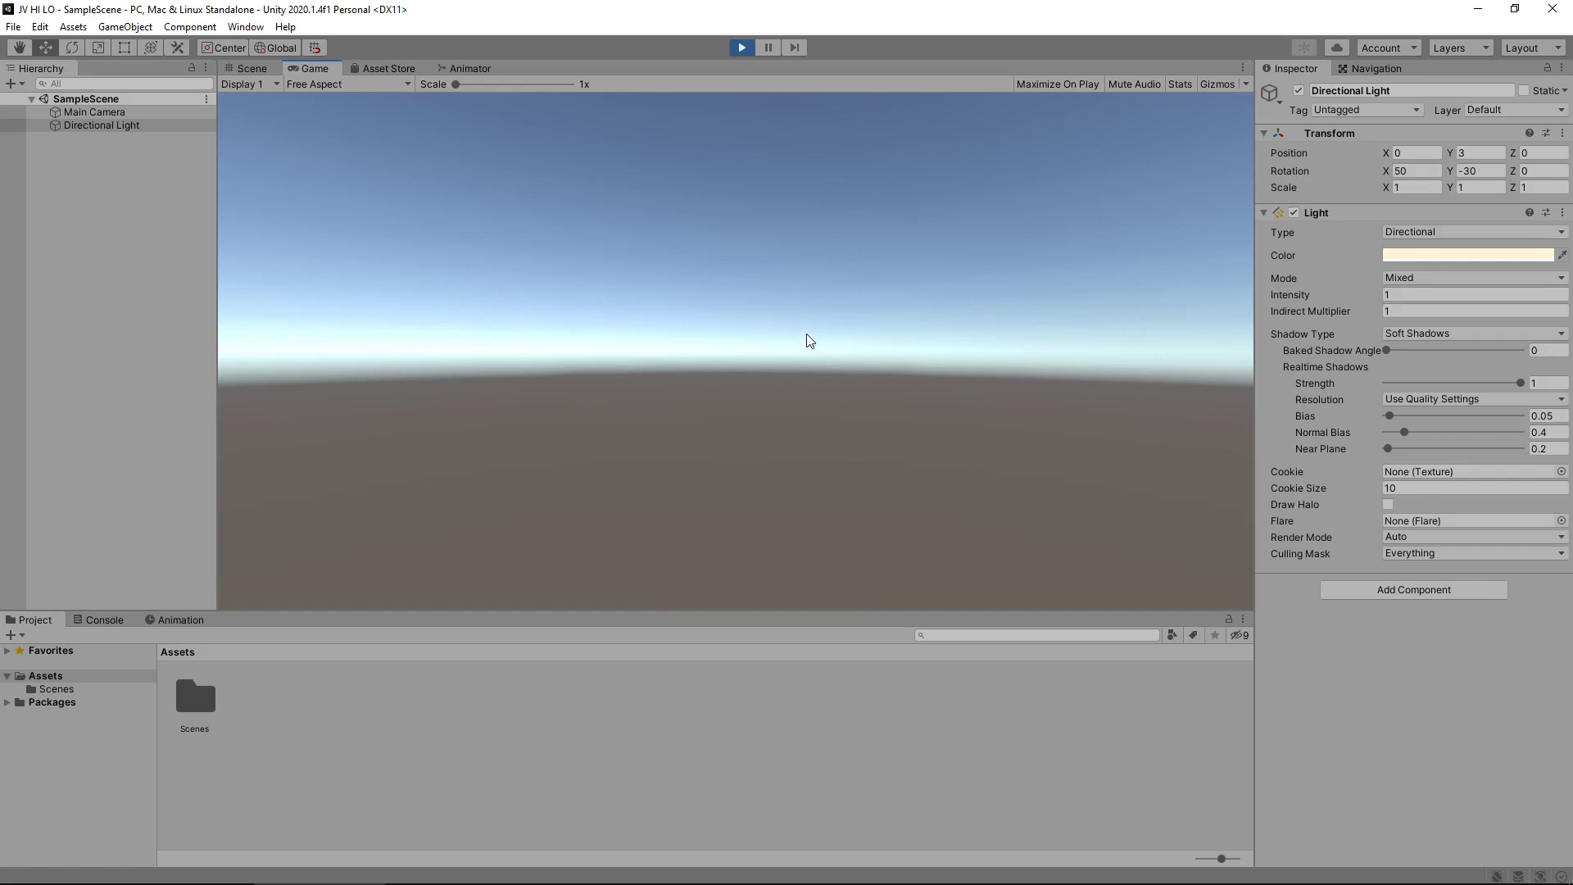
left_click(748, 51)
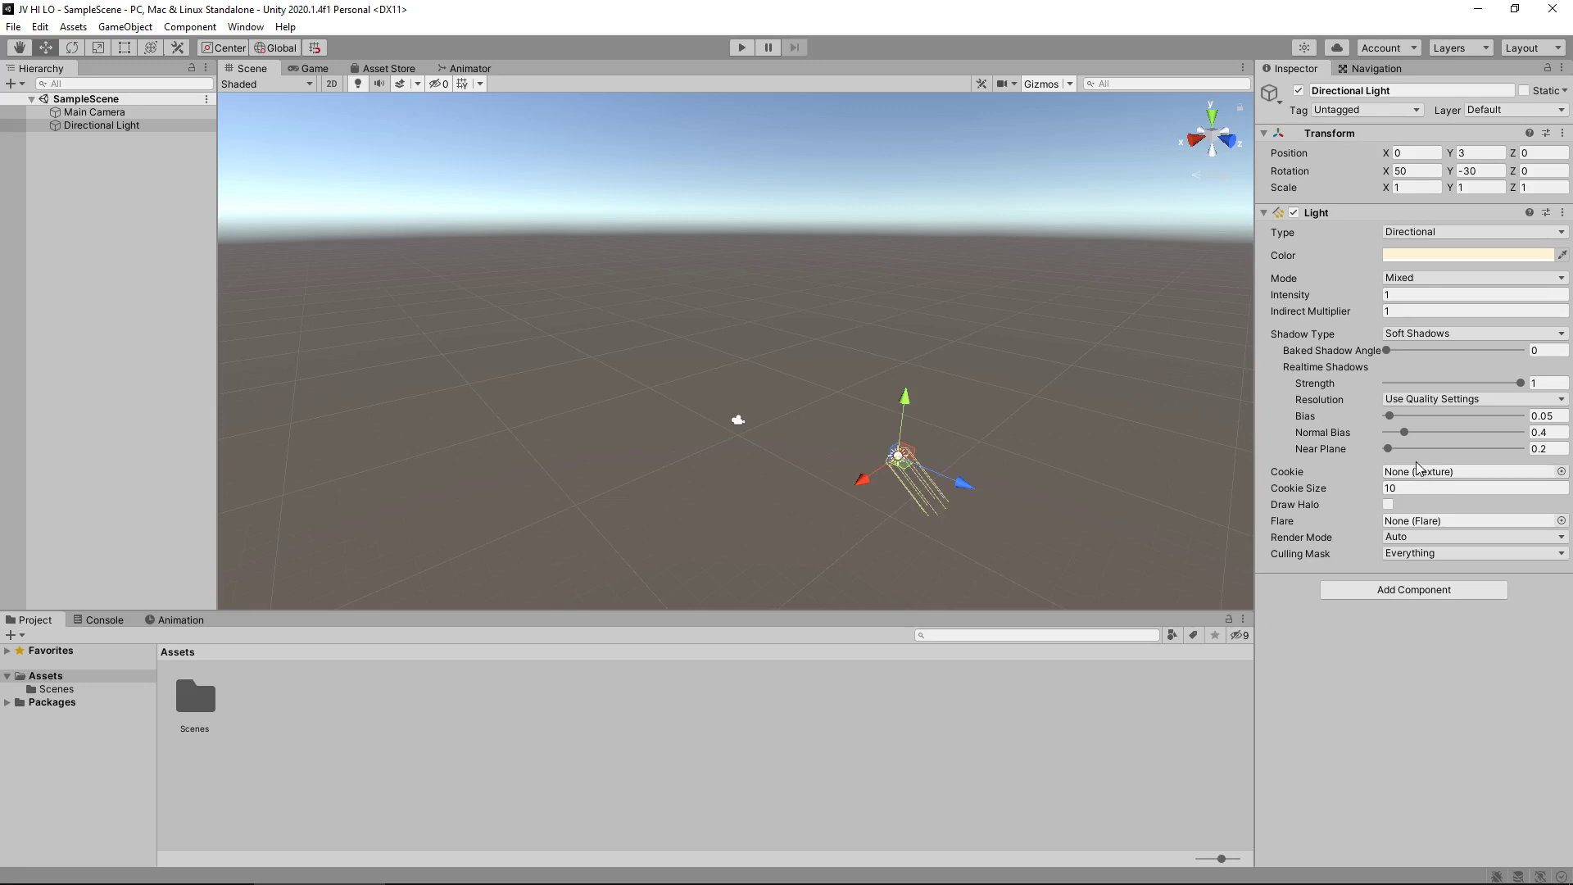
Select the Directional Light, then the Main Camera to show its Camera and Audio Listener settings.
left_click(103, 128)
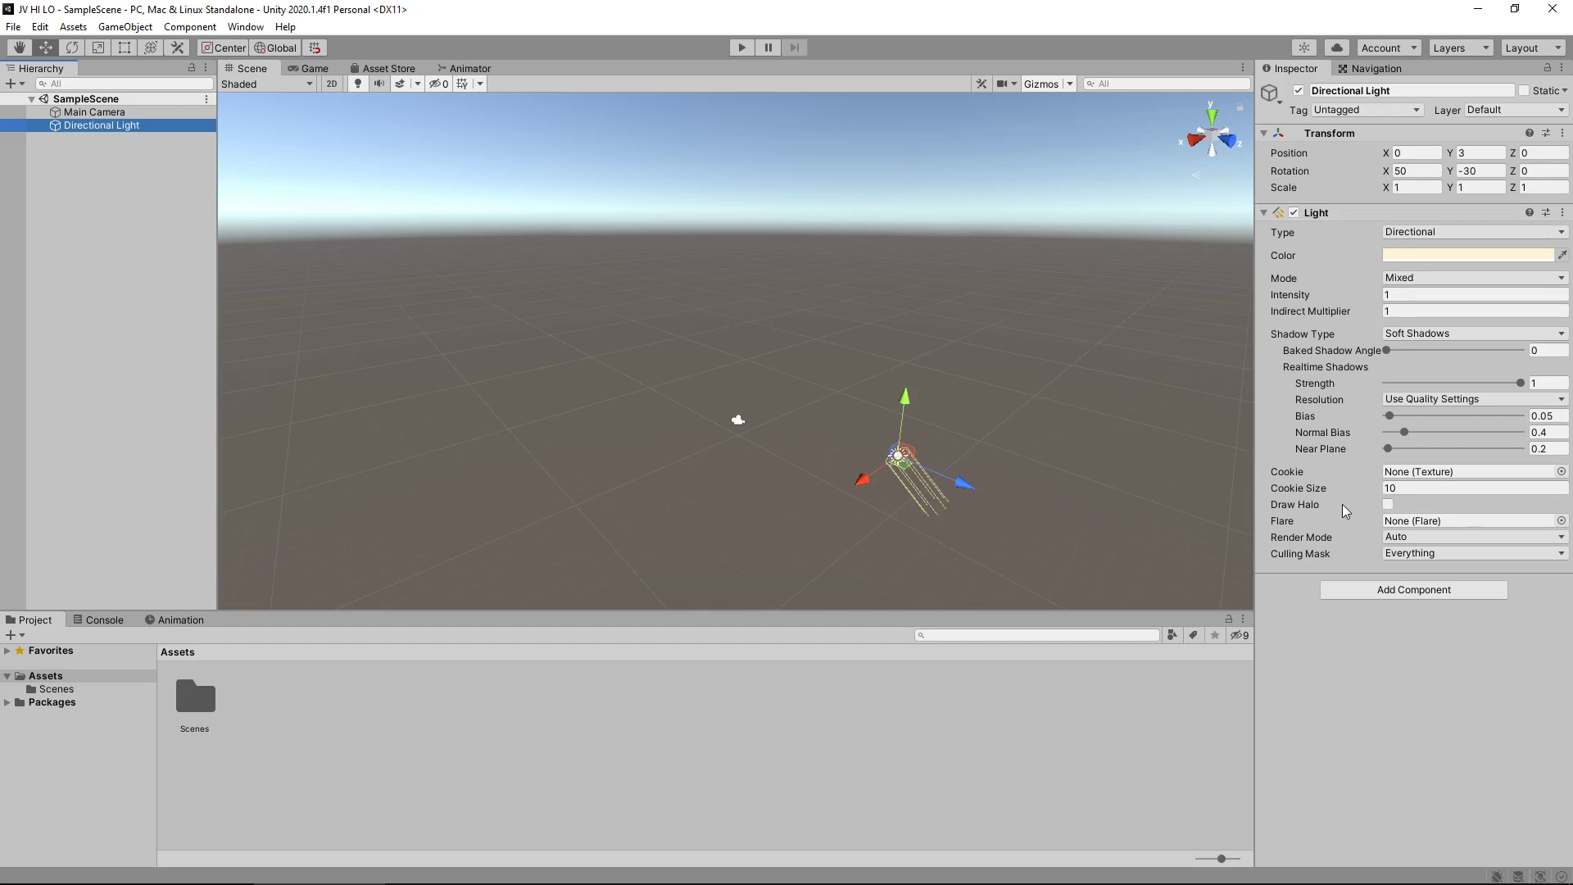
left_click(87, 114)
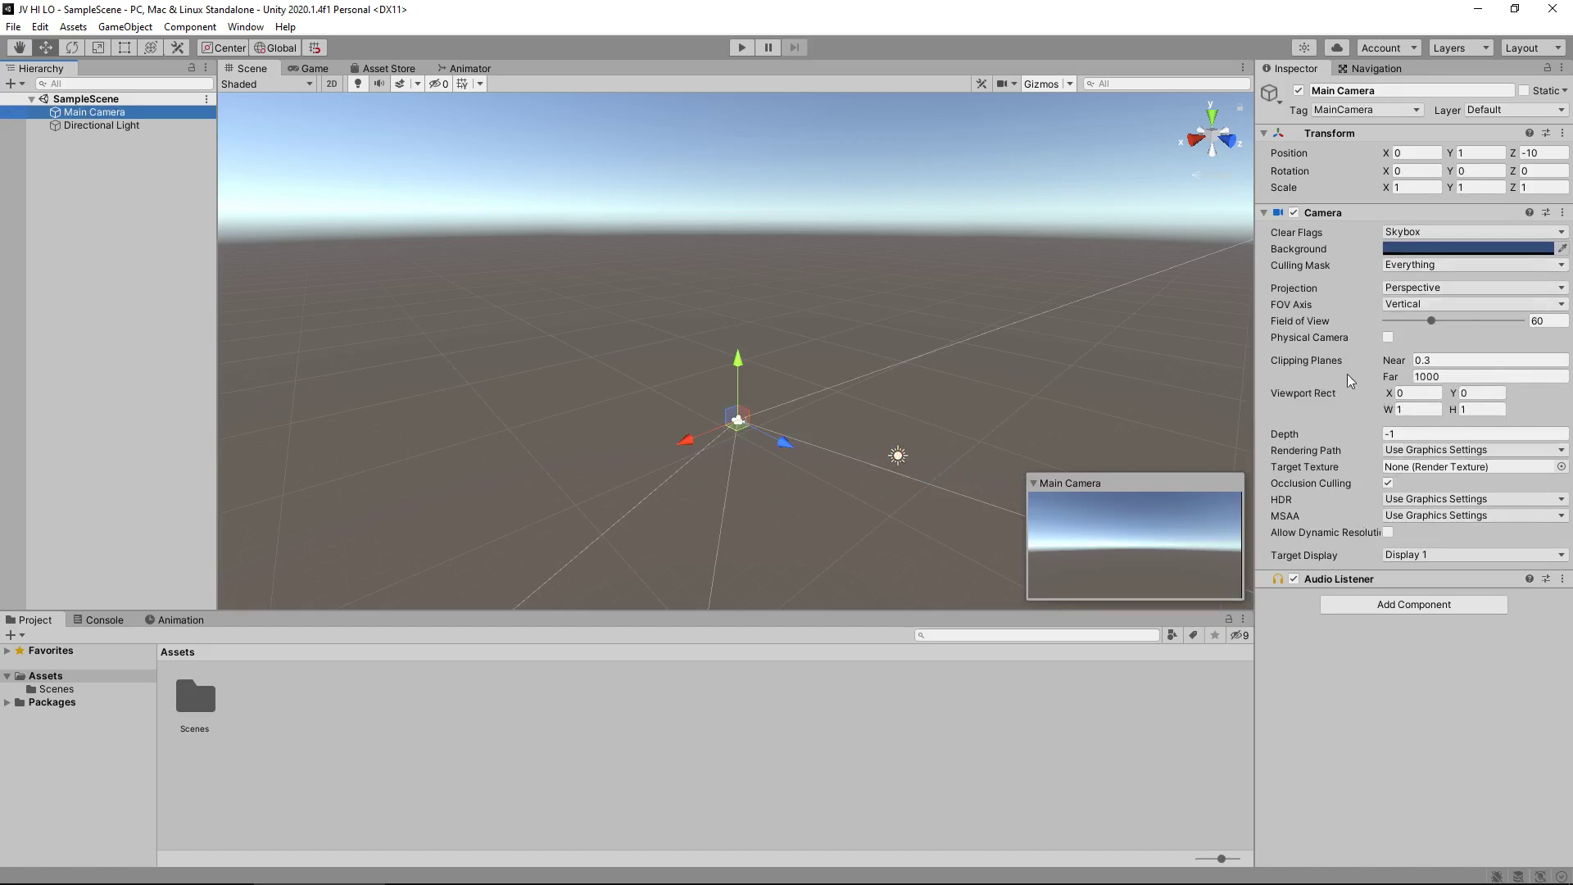
left_click(1412, 607)
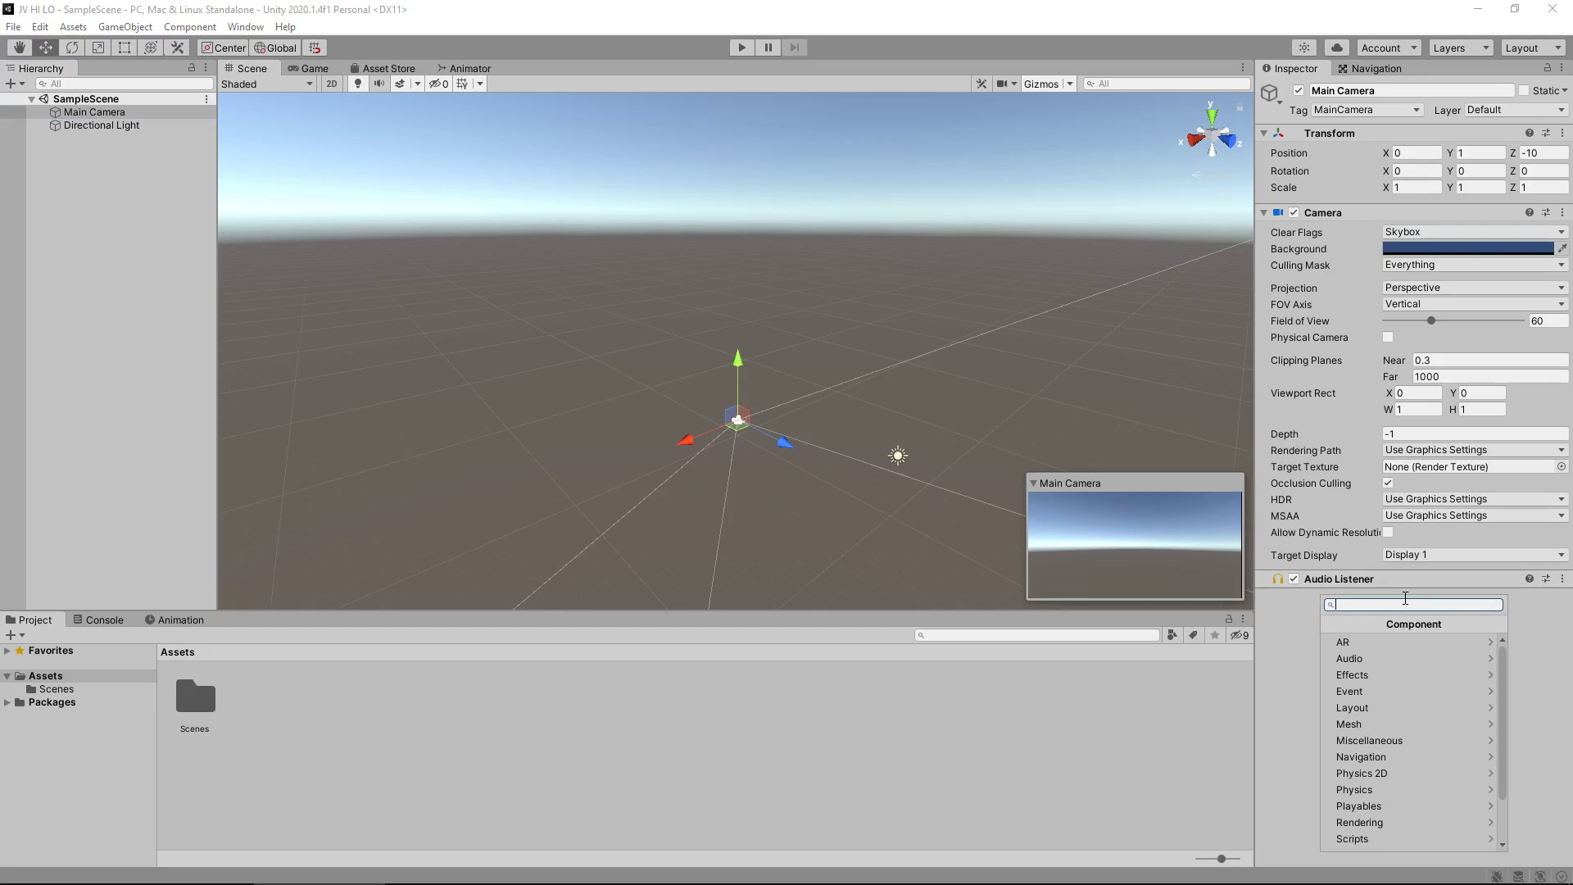
type("col")
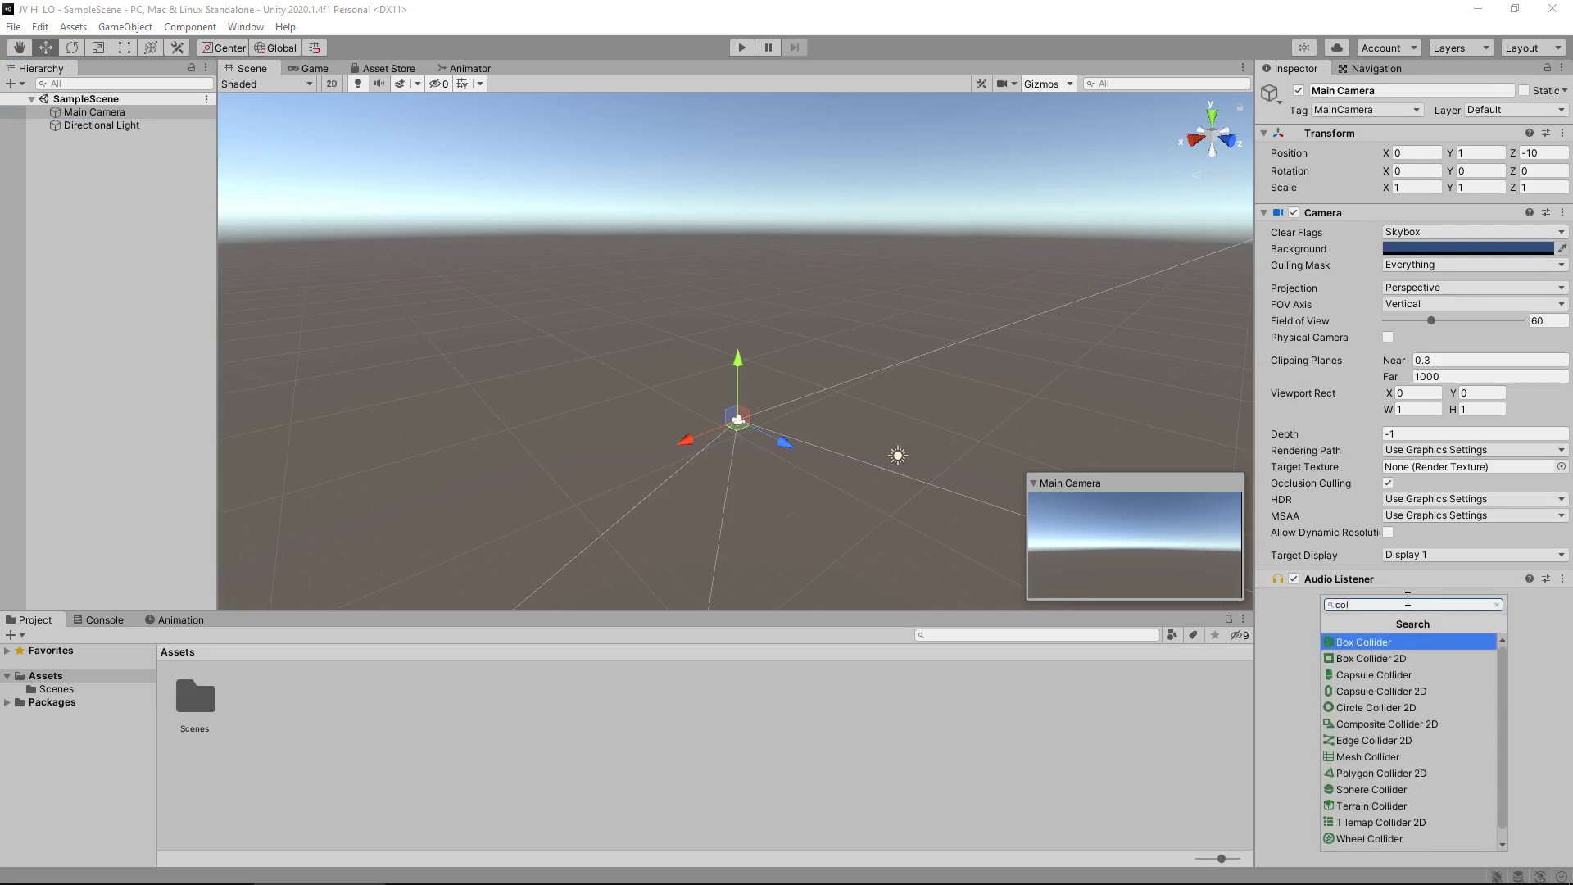
type("l")
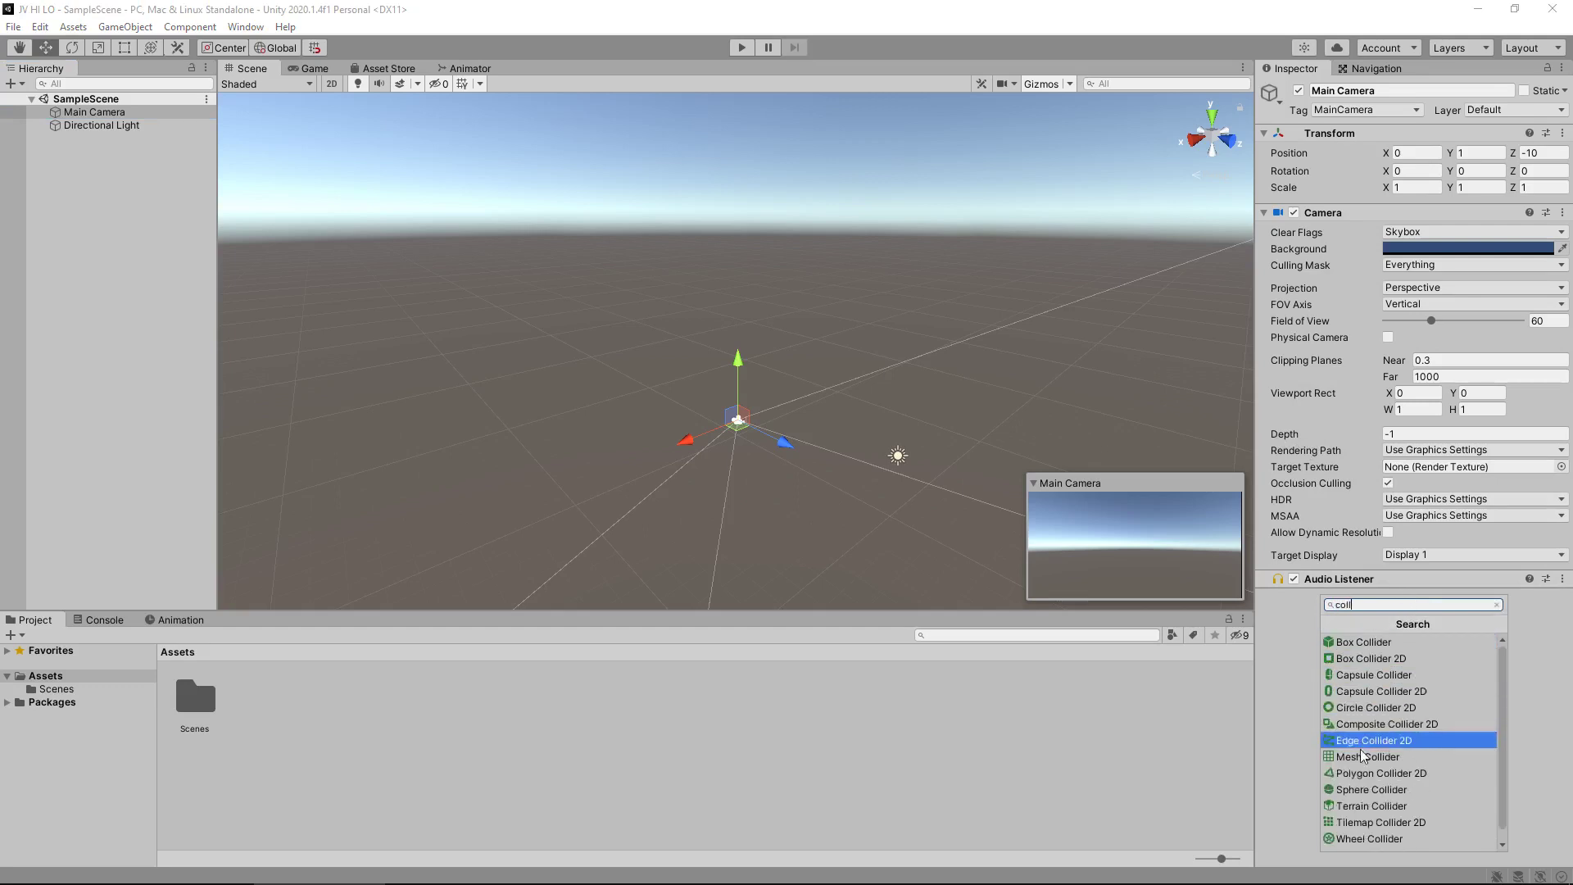
left_click(1340, 643)
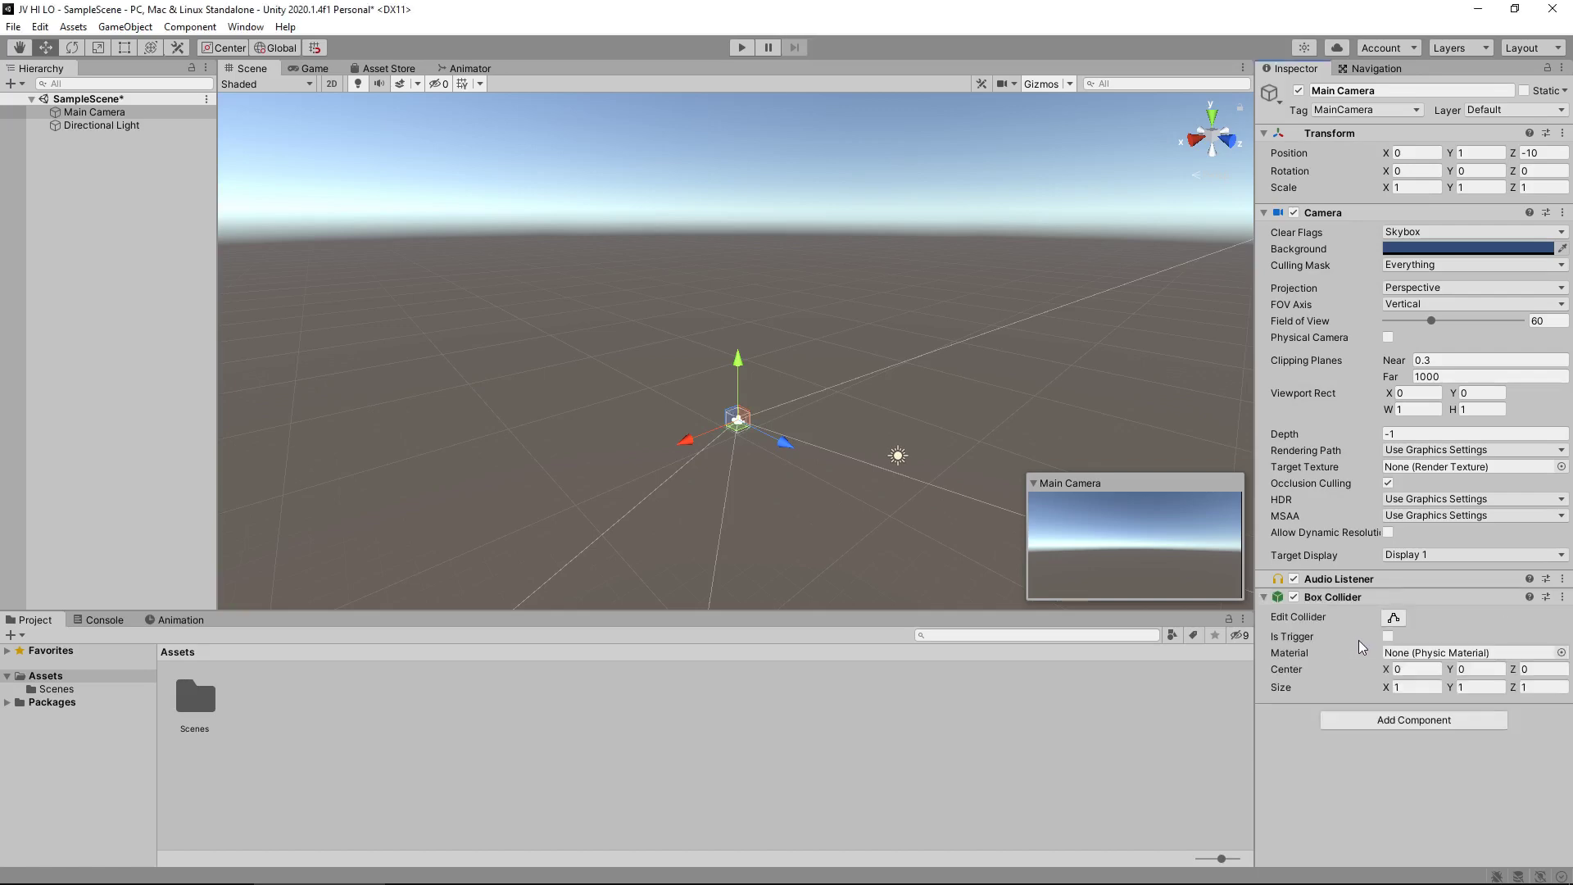
right_click(1333, 602)
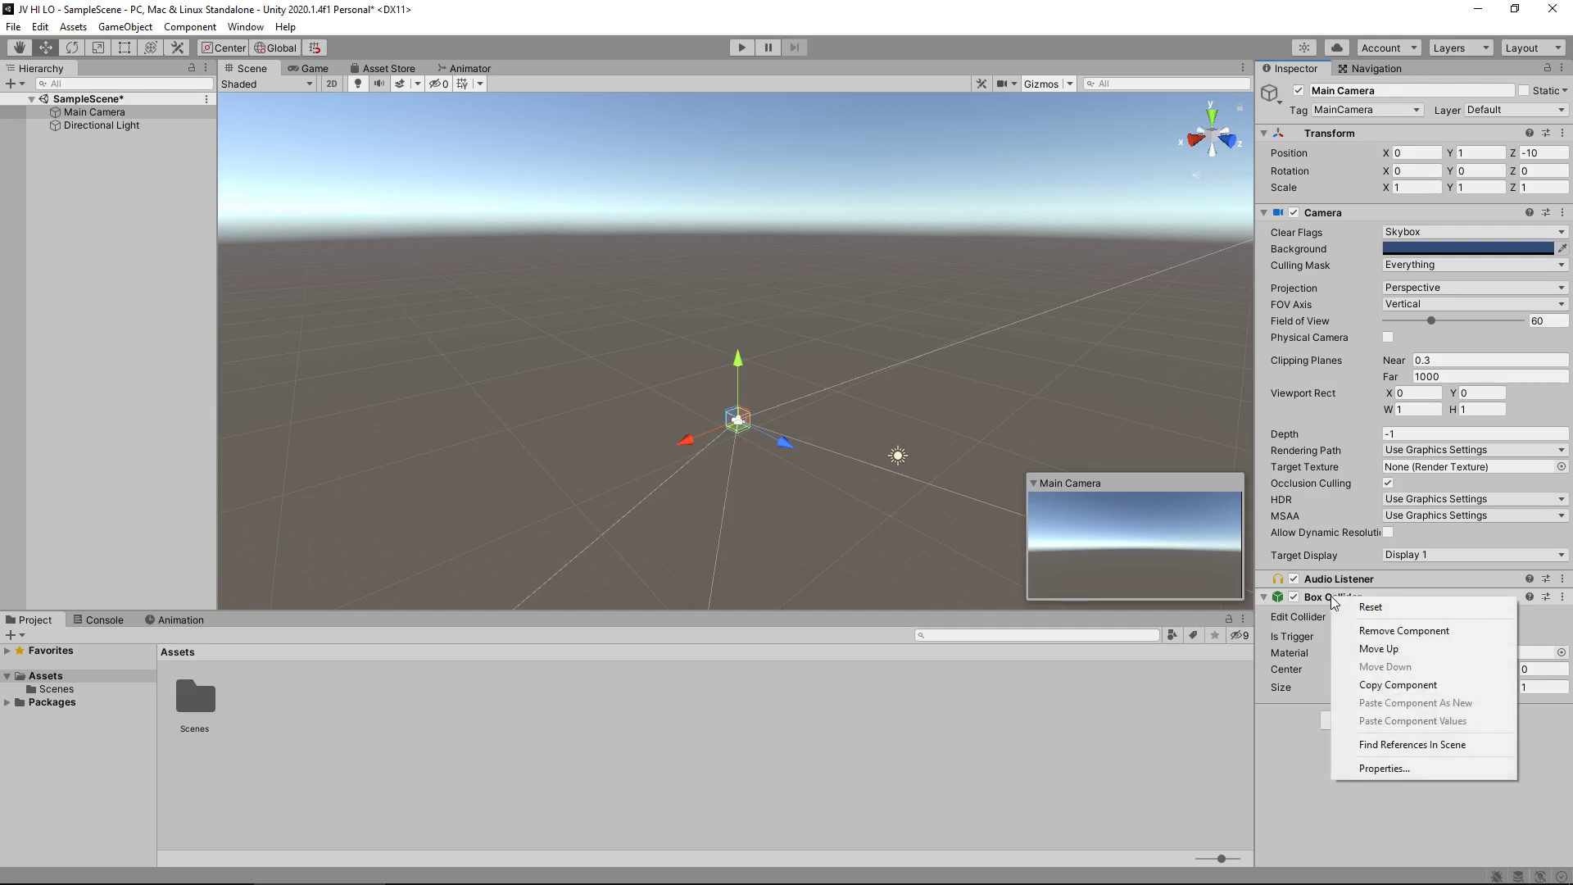
left_click(1409, 630)
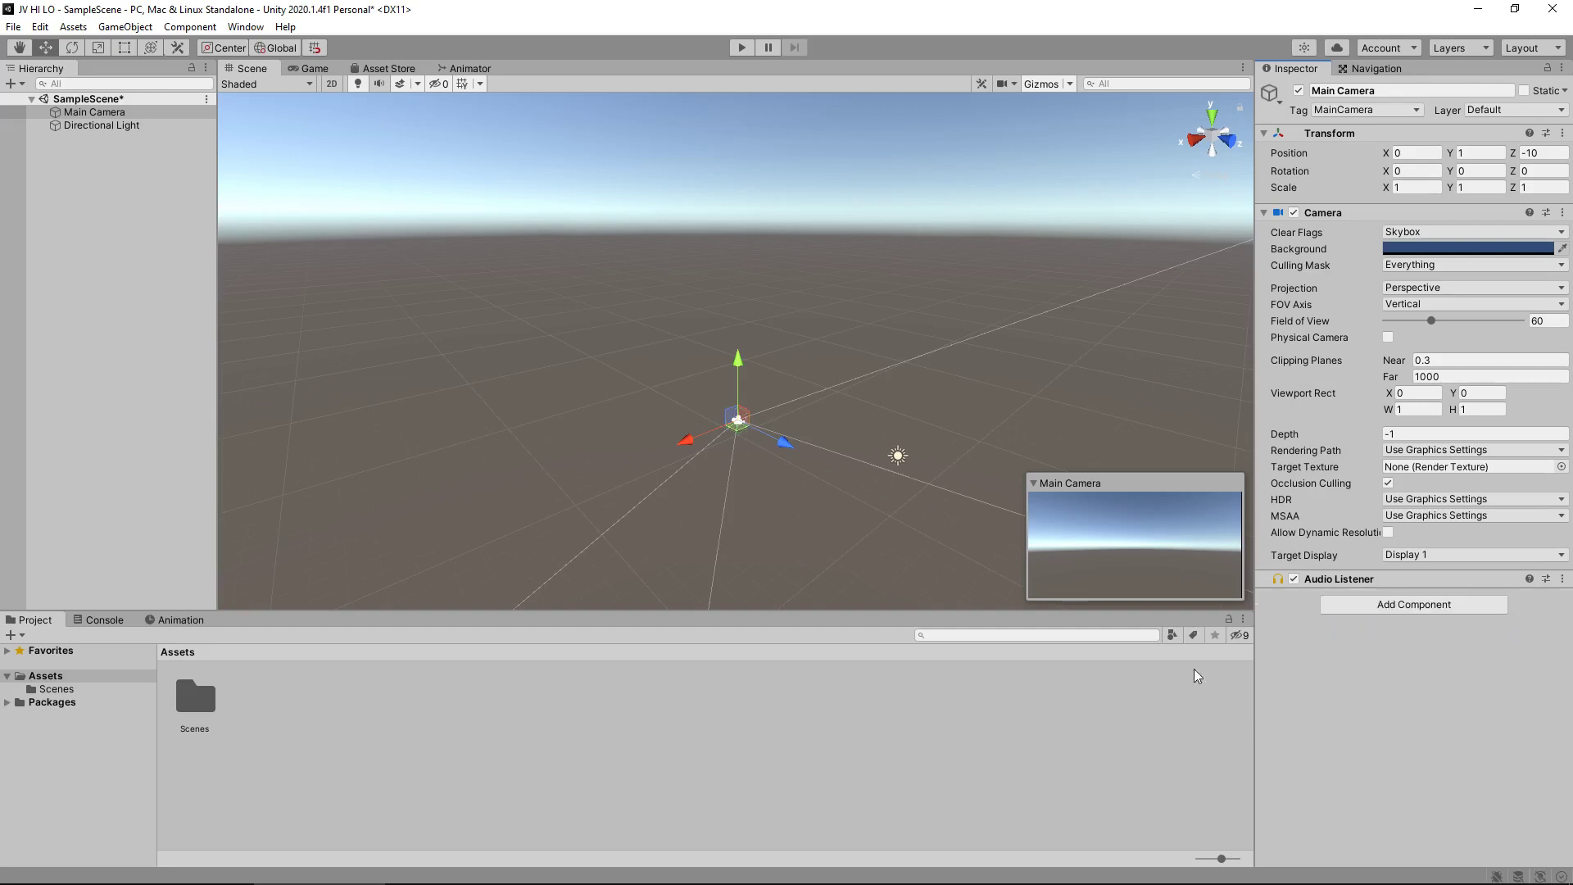
Detach the Navigation panel into a floating window and close it.
left_click(1372, 69)
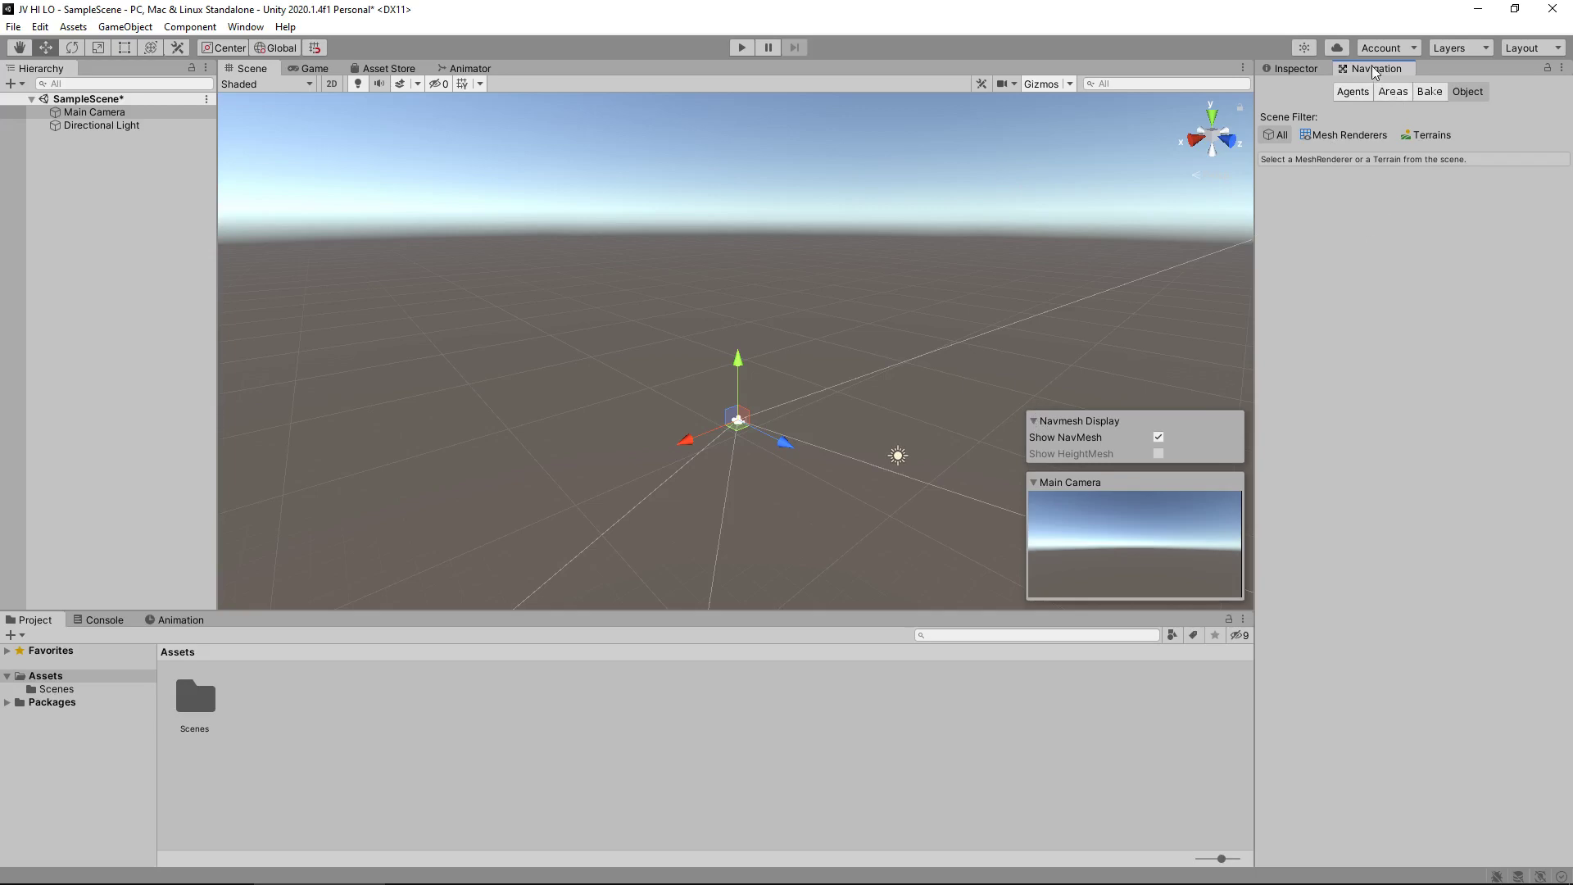
left_click_drag(1371, 66, 674, 374)
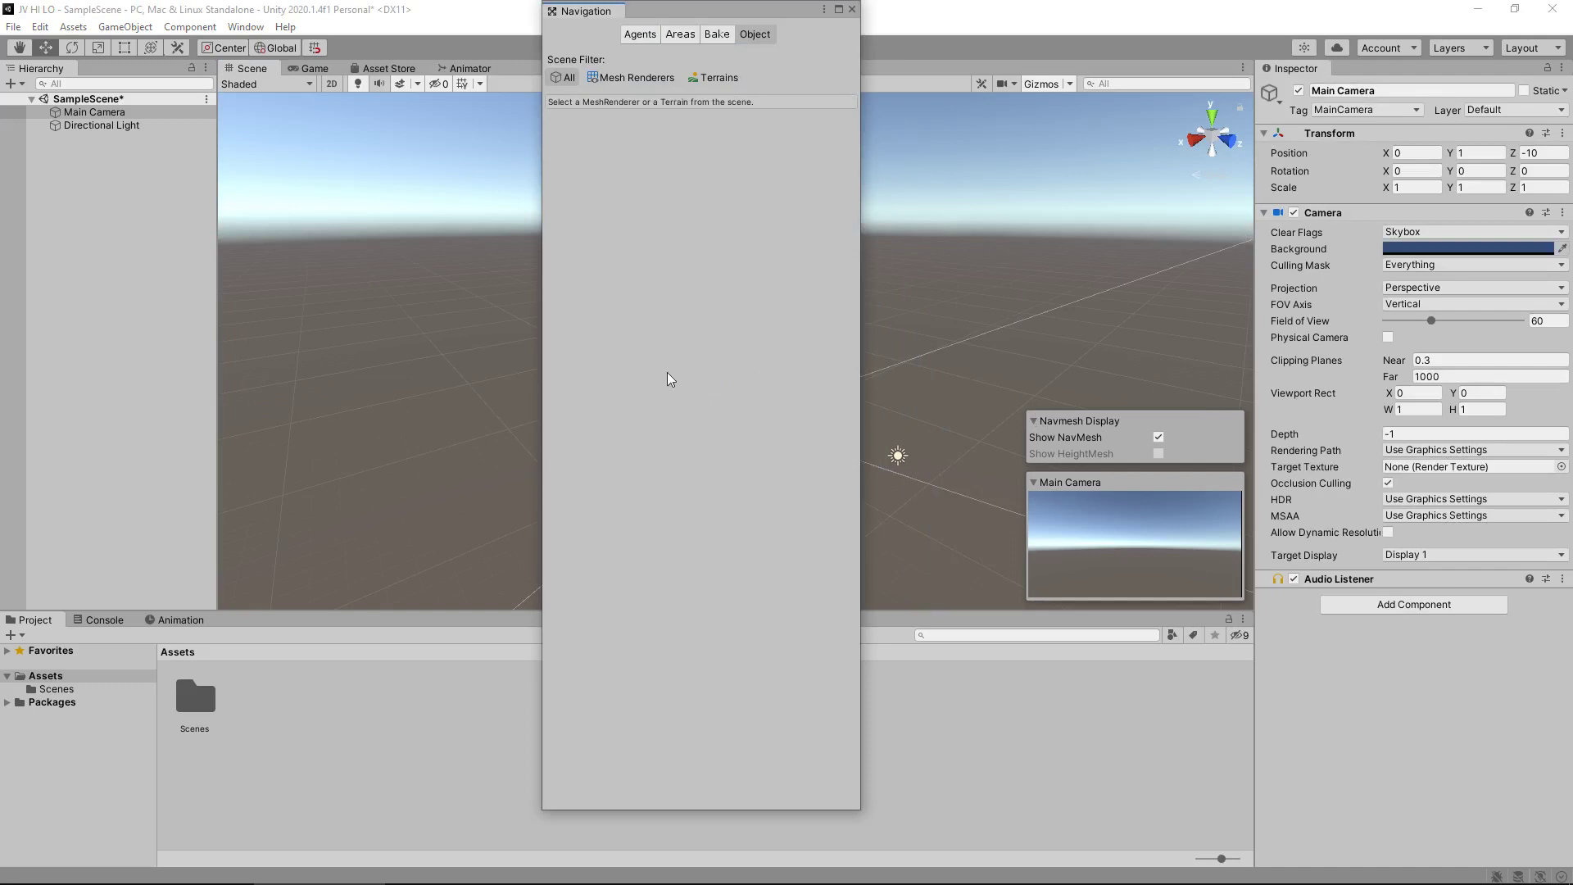
left_click(852, 10)
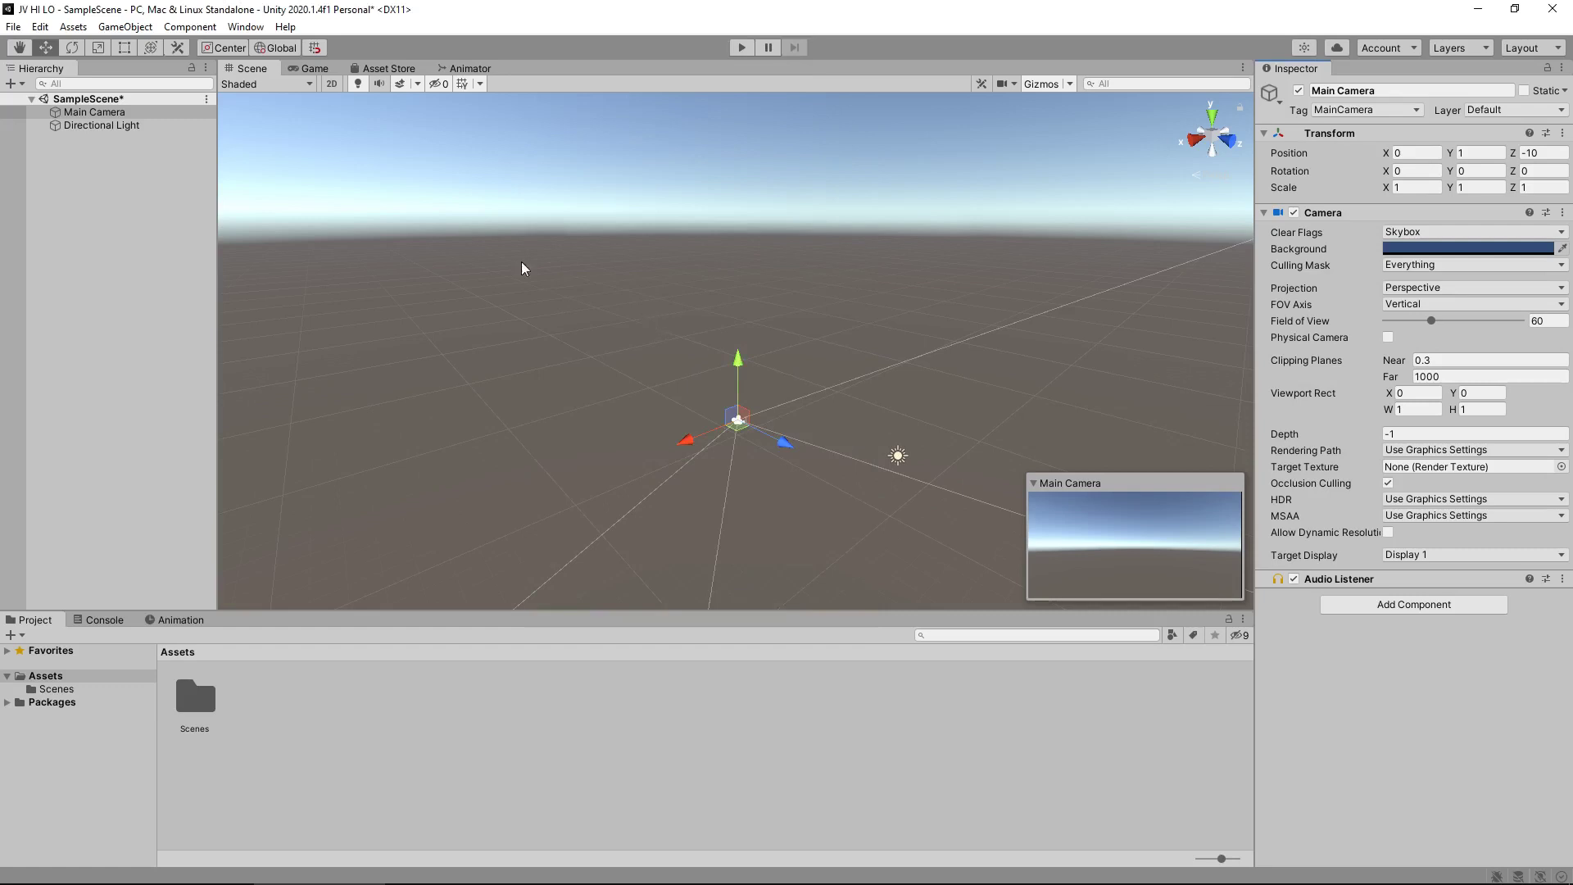
left_click(247, 27)
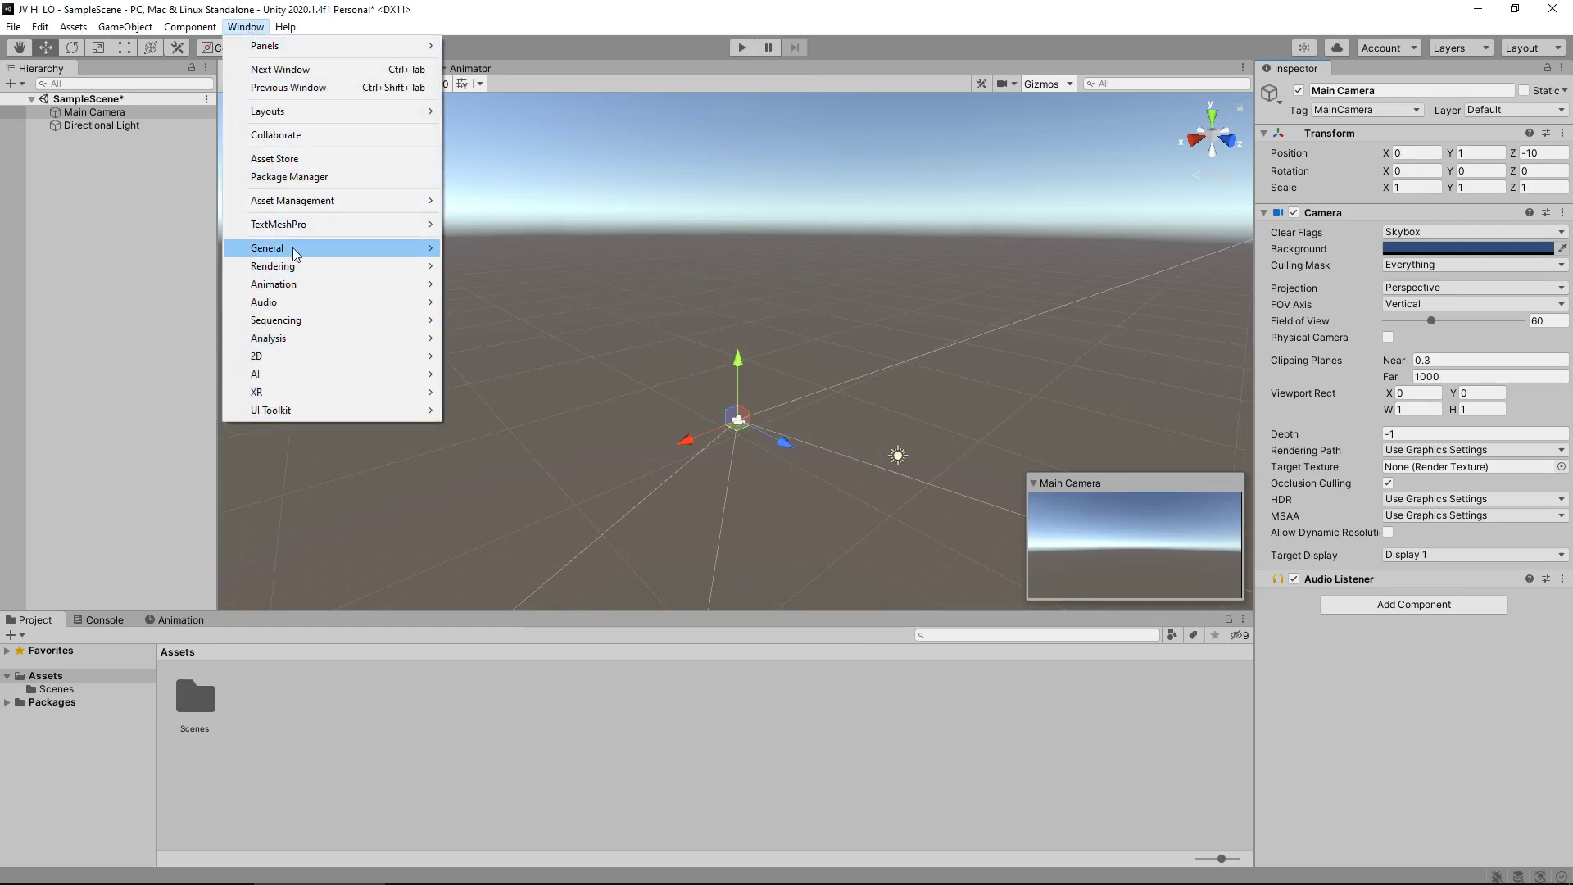
mouse_move(291, 378)
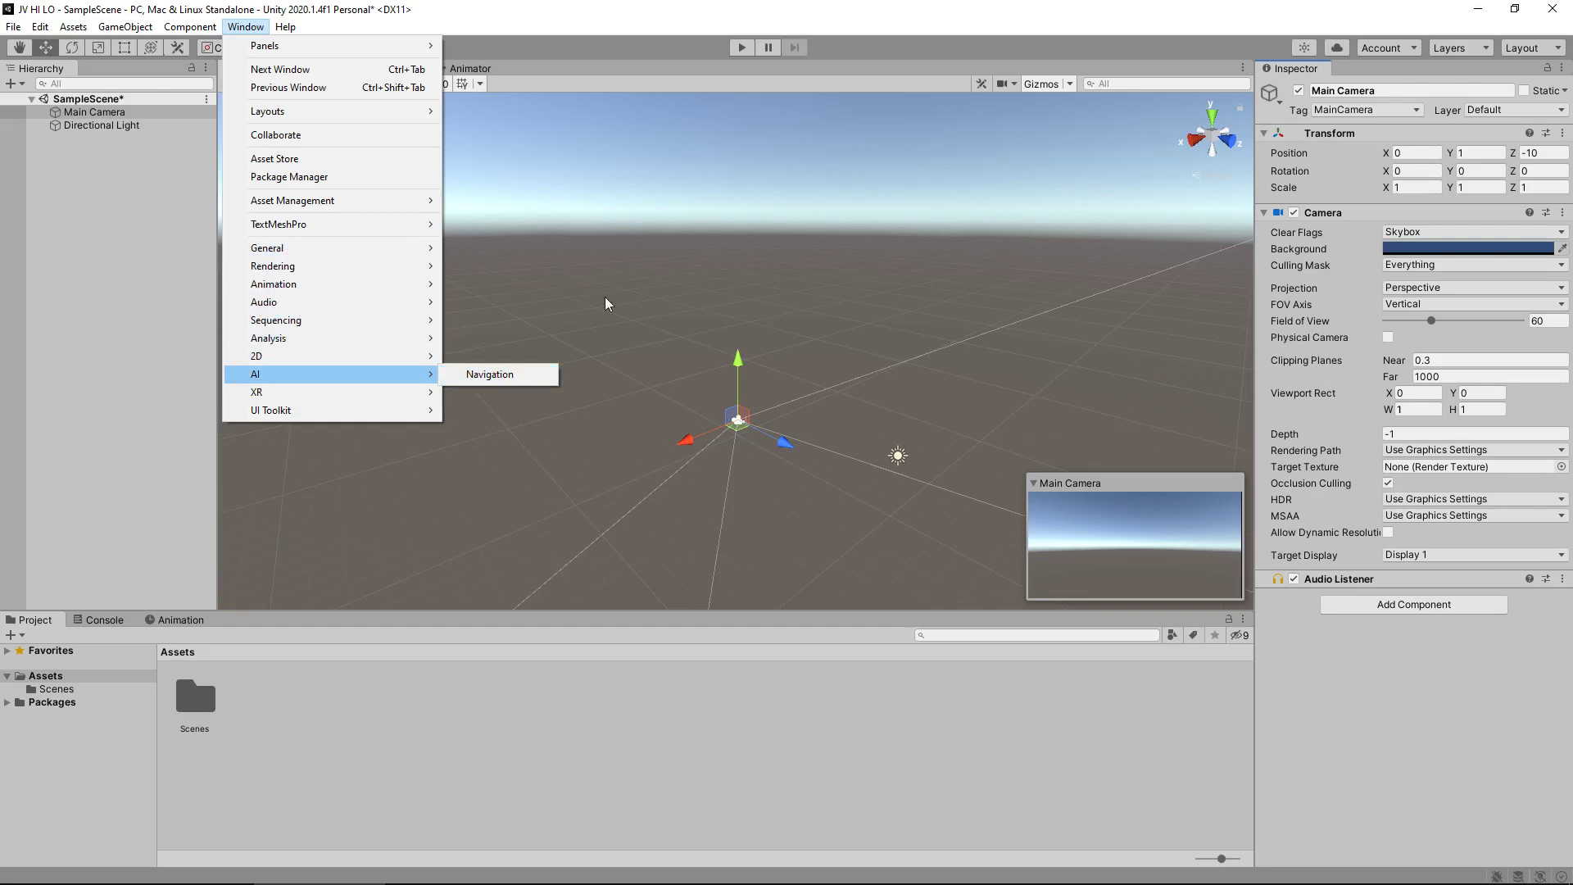
left_click(622, 253)
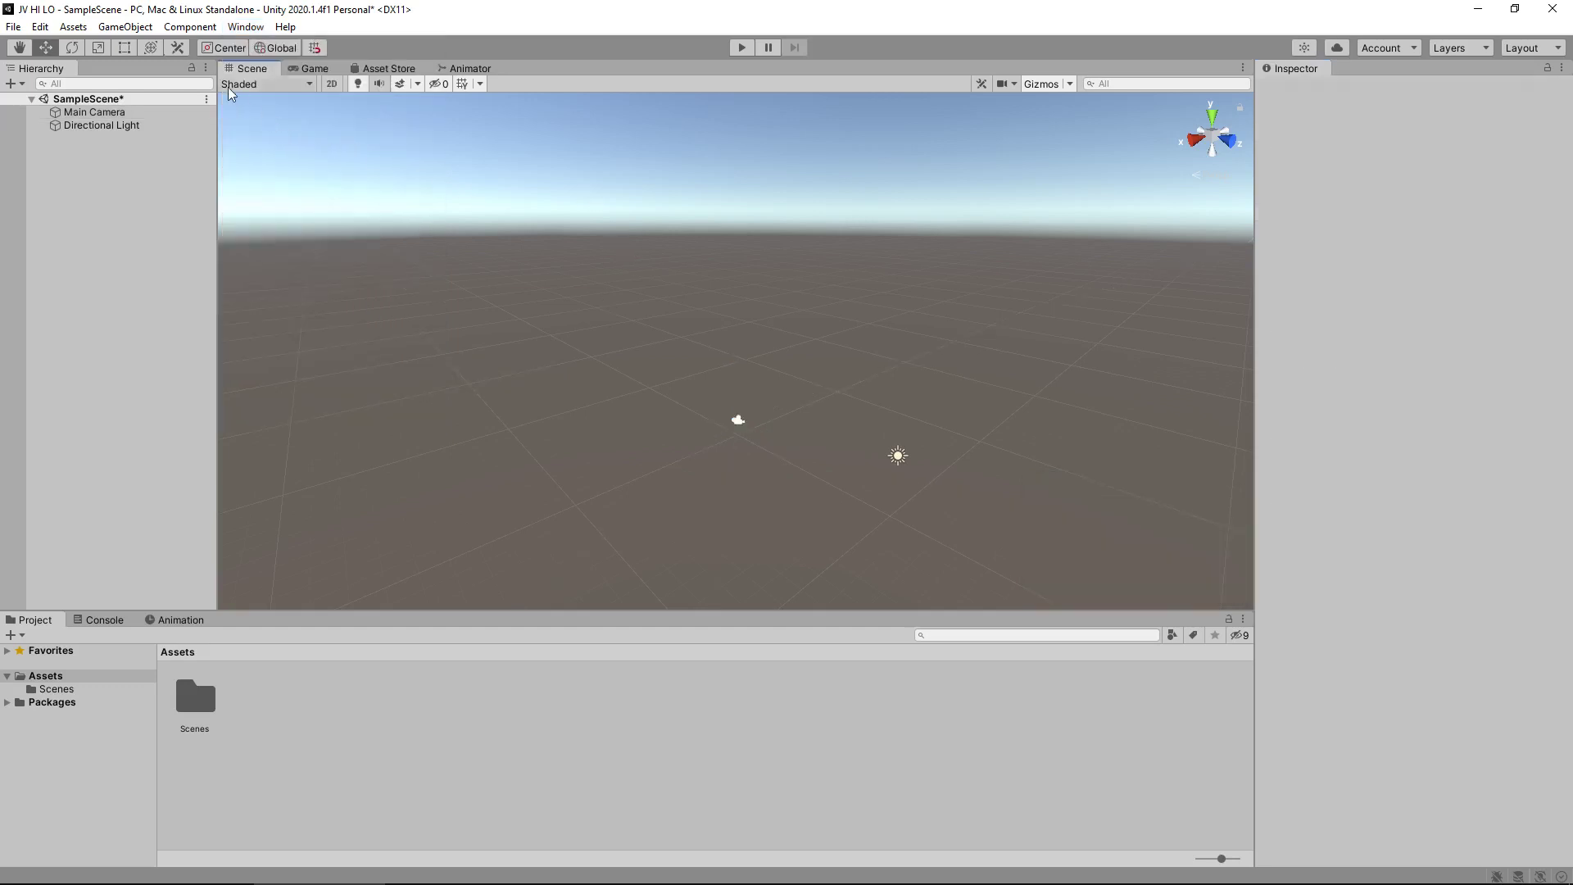
left_click(206, 69)
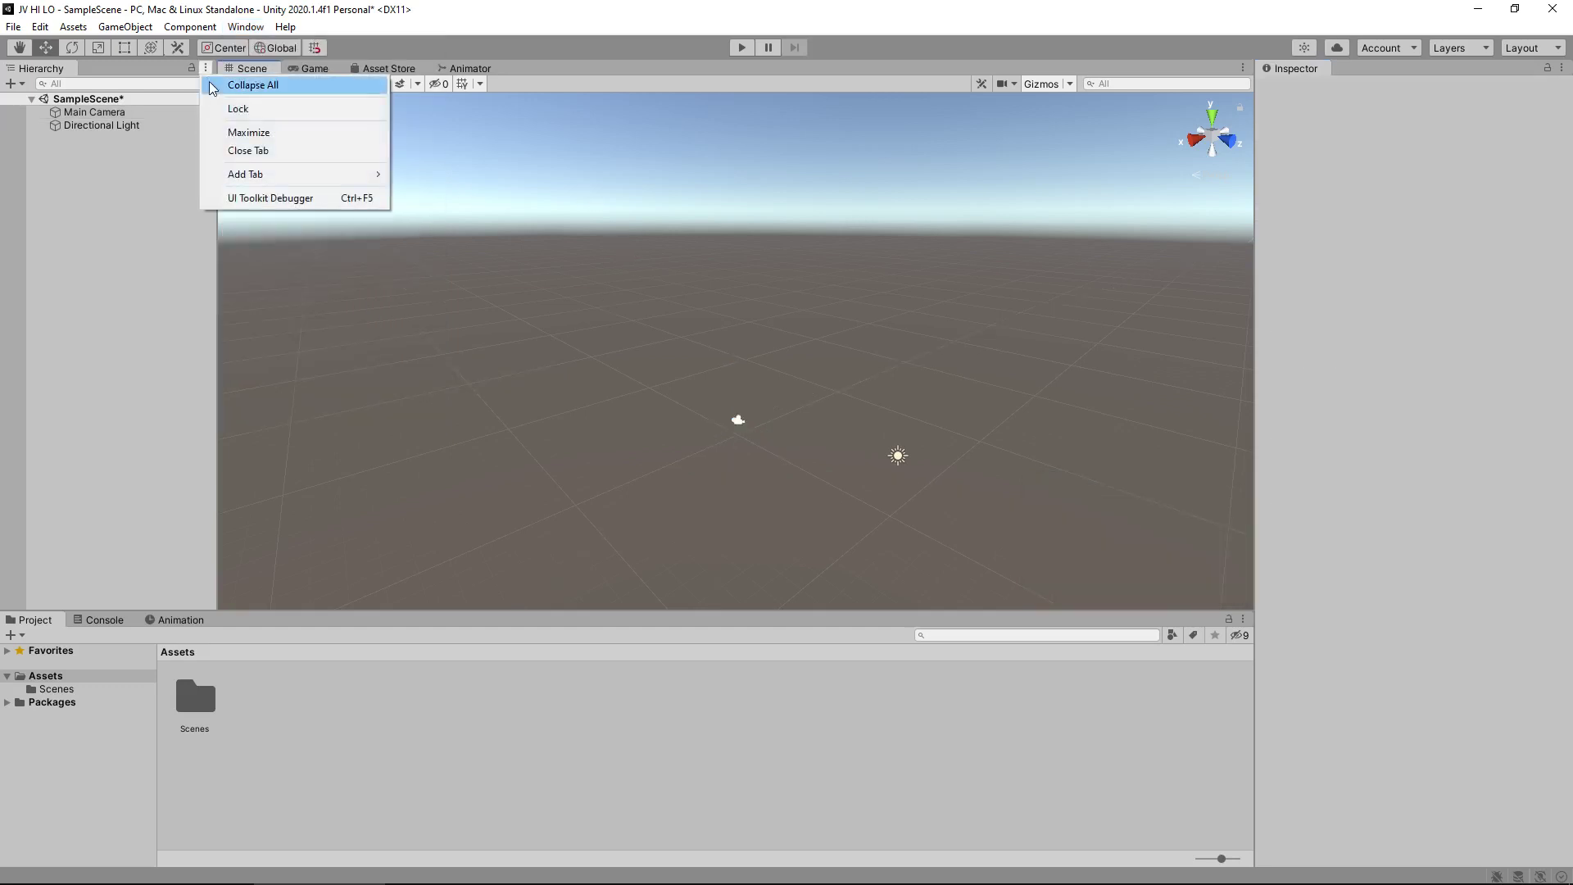
mouse_move(270, 182)
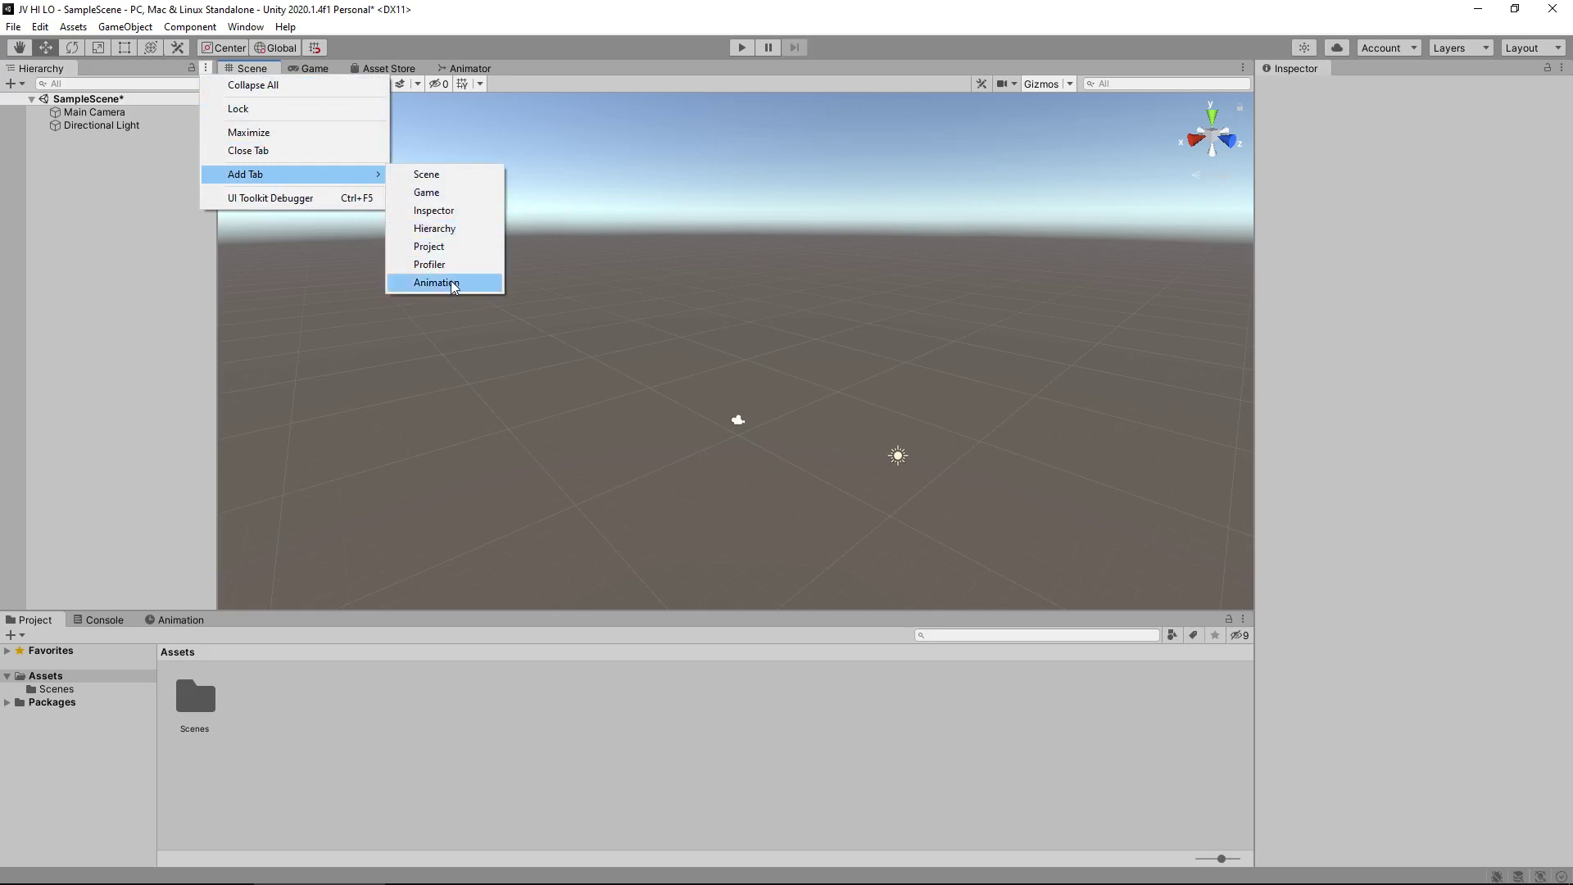
left_click(174, 416)
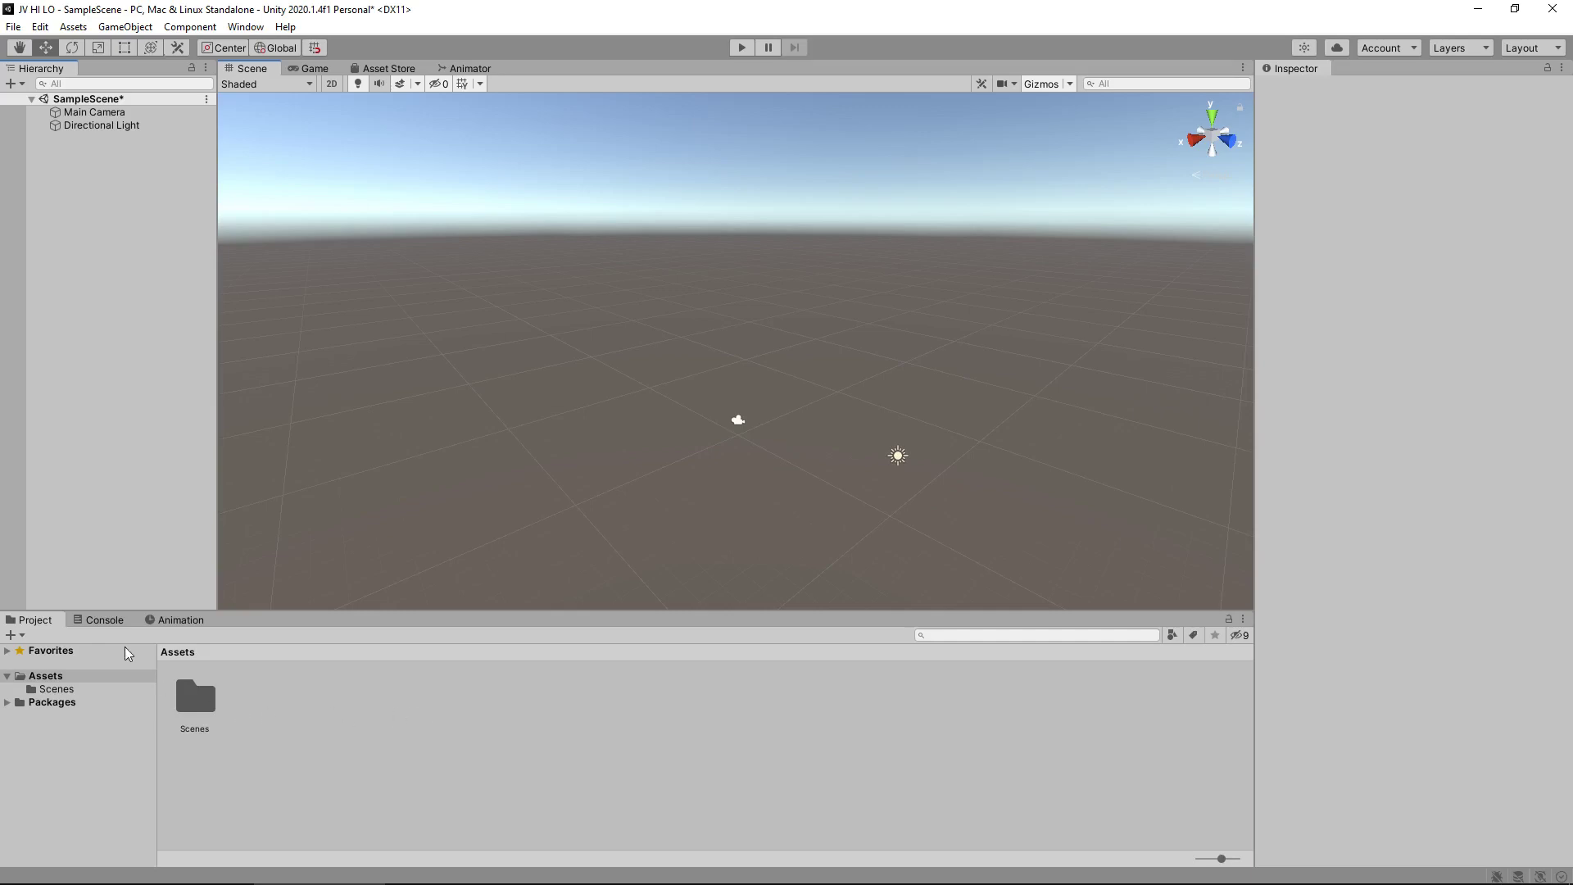
left_click(102, 621)
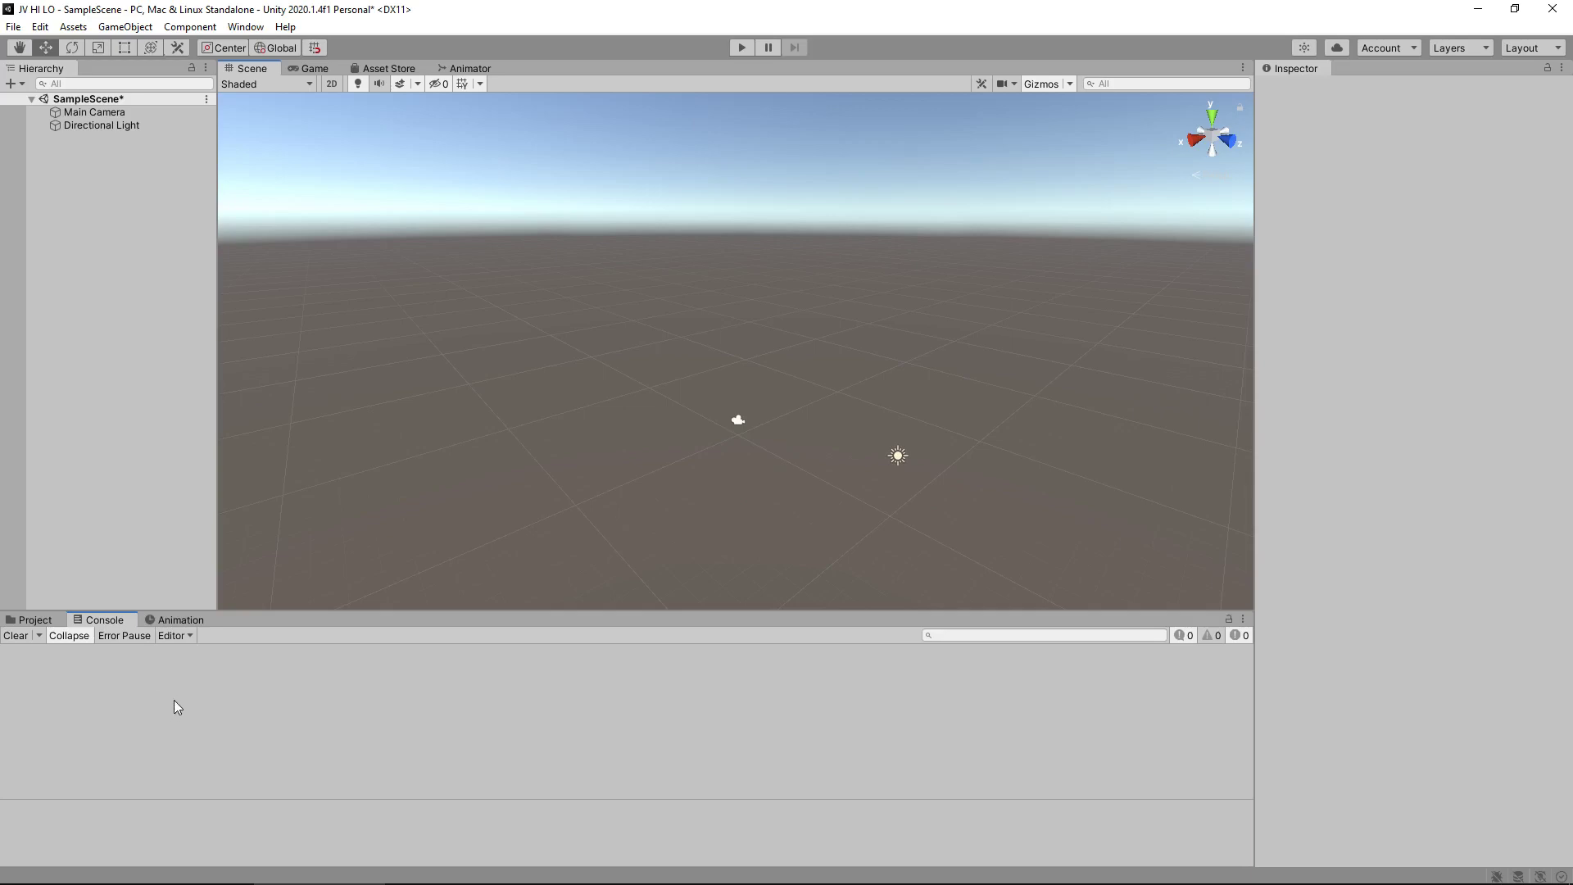
left_click(189, 621)
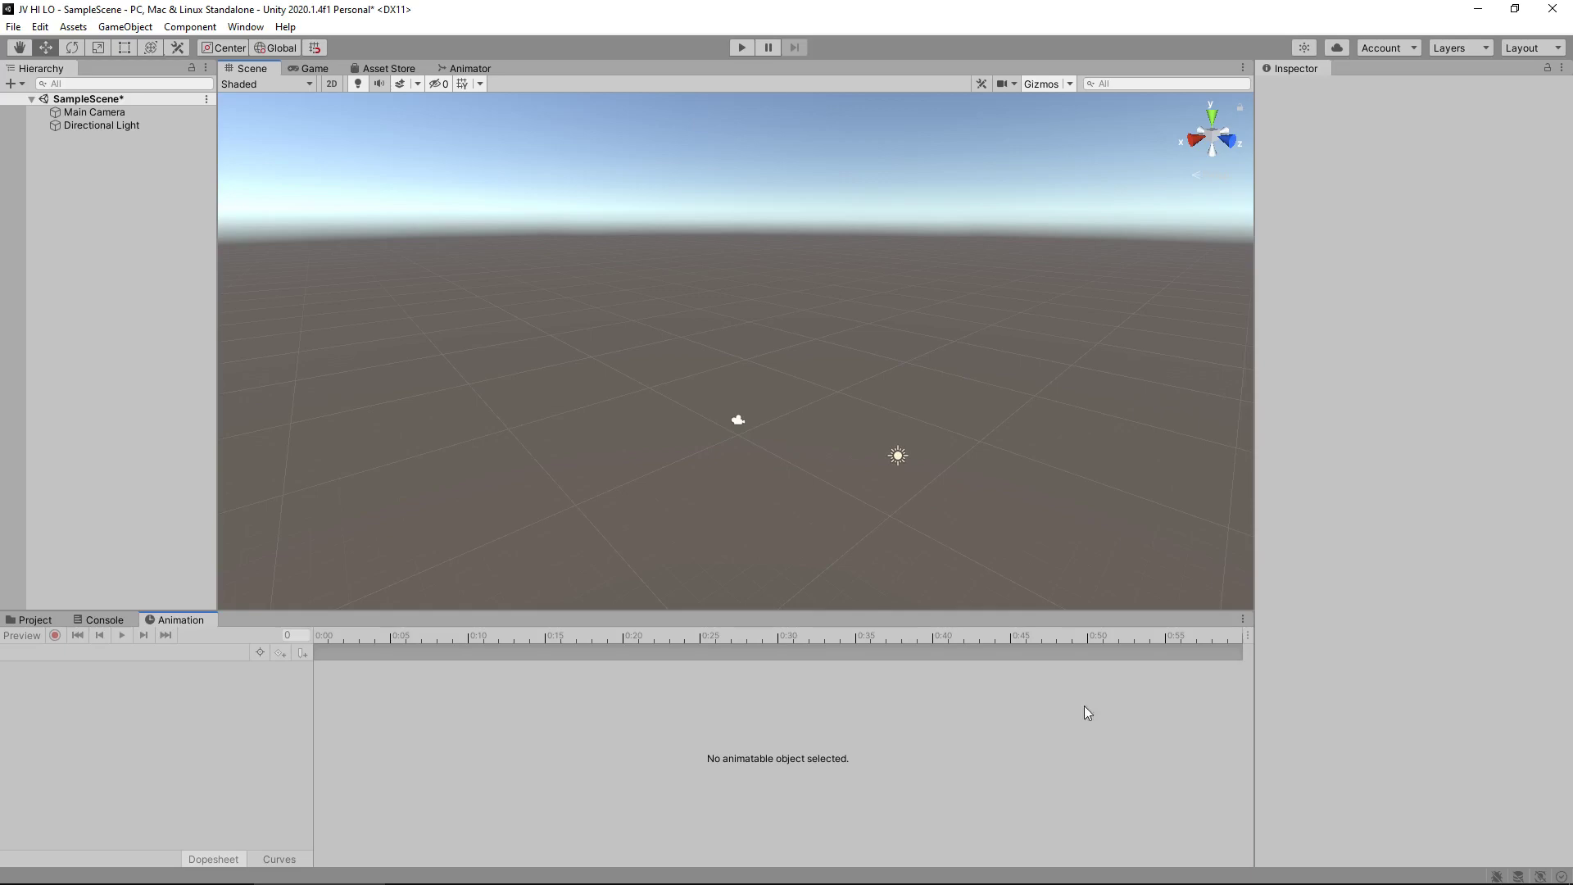
left_click(1244, 619)
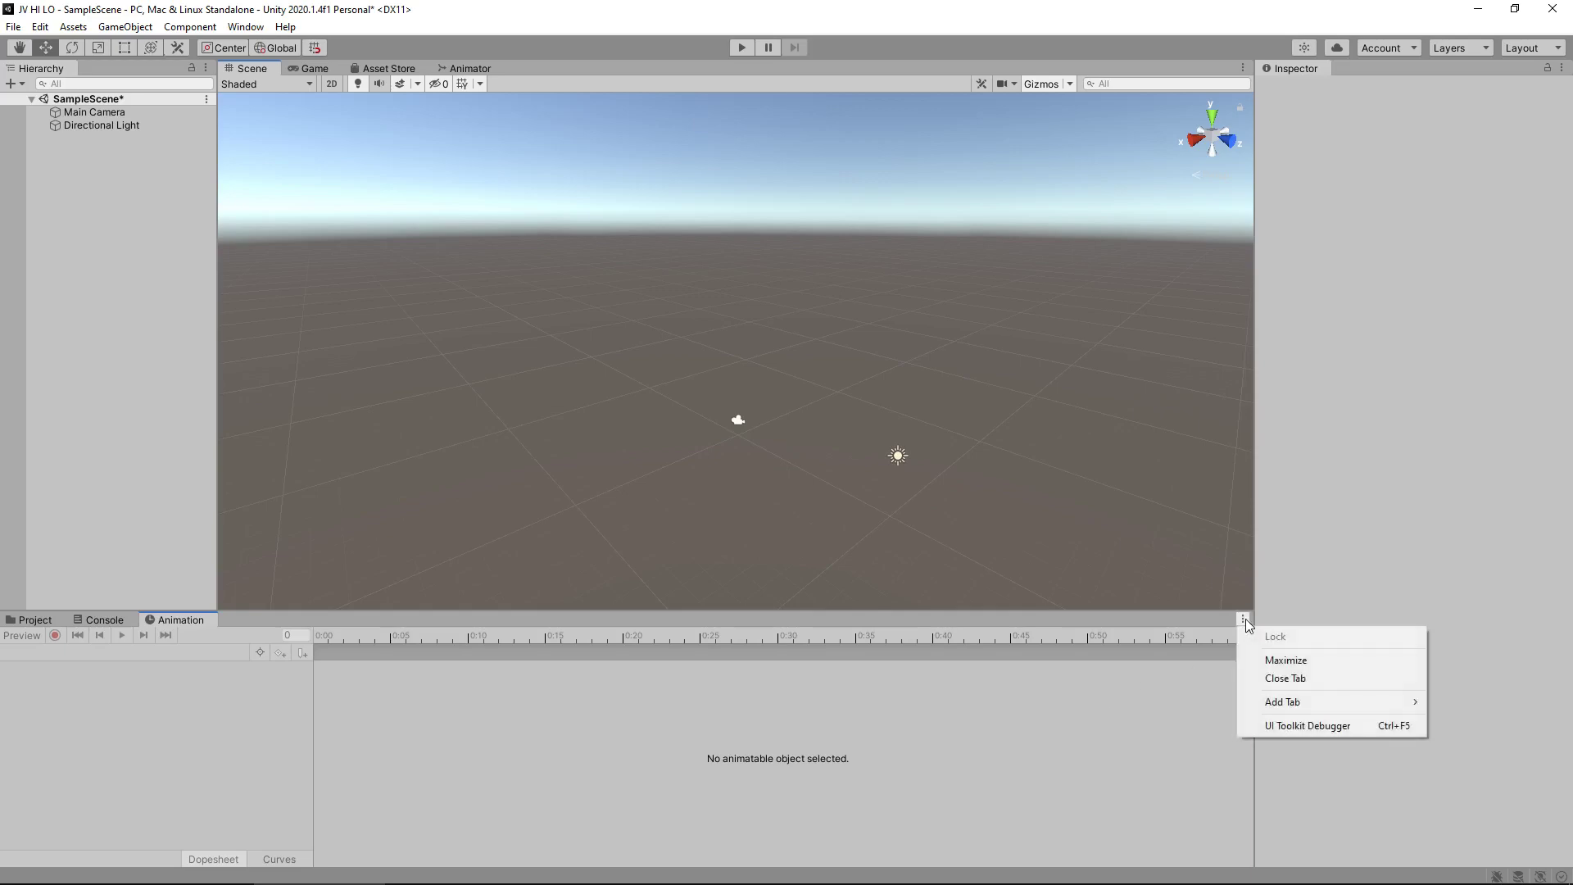
mouse_move(1291, 704)
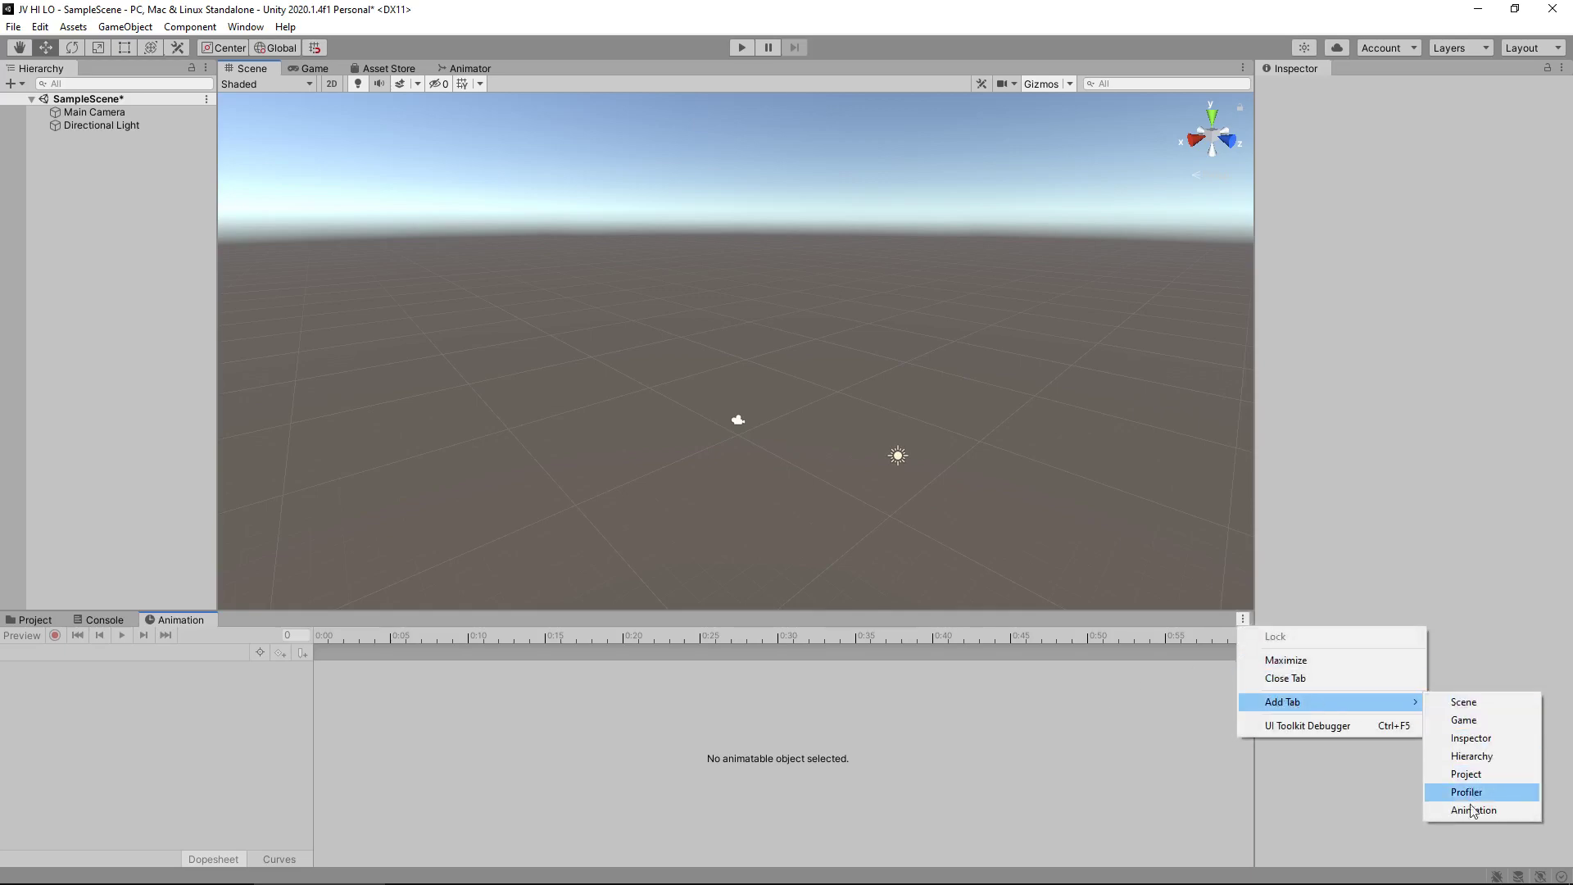
left_click(590, 723)
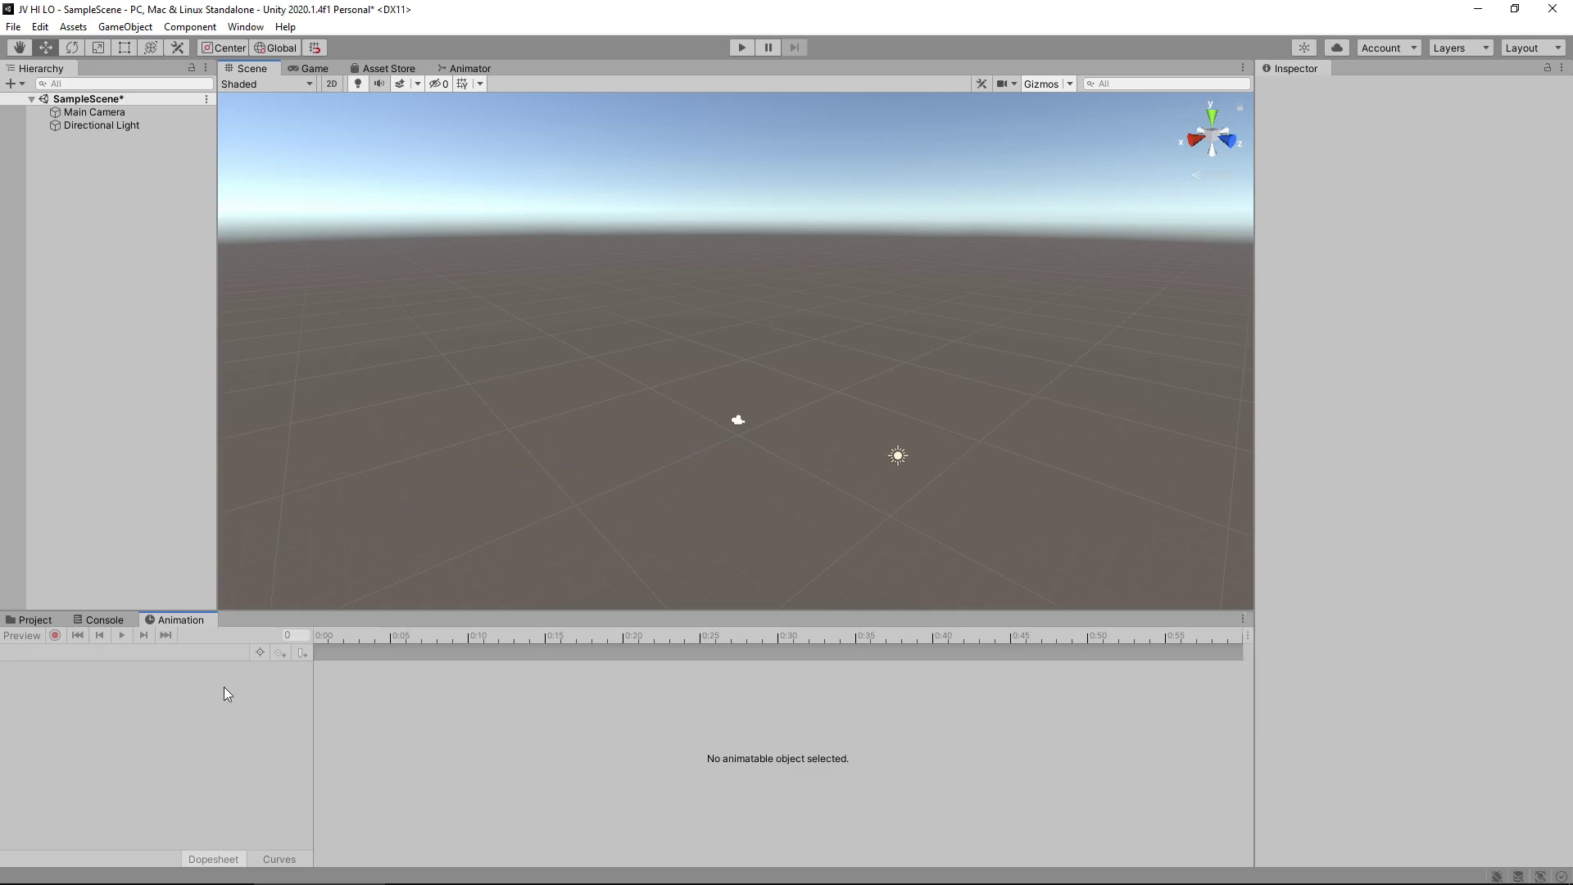
left_click(35, 620)
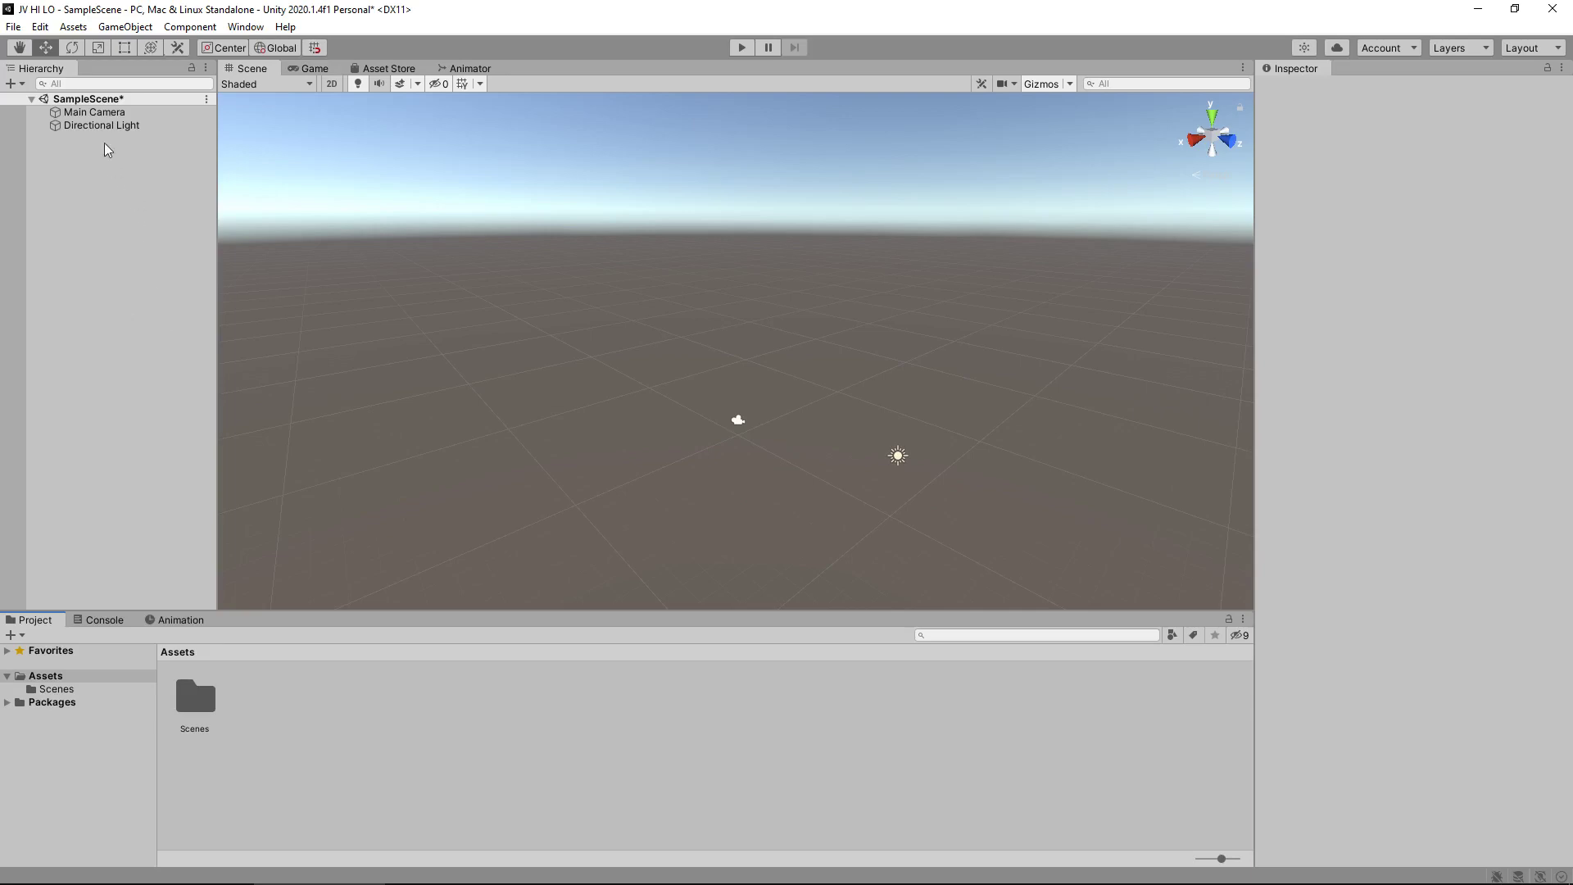
Dock the Hierarchy beside the Inspector and the Game view left of the Scene view.
left_click_drag(38, 69, 1223, 203)
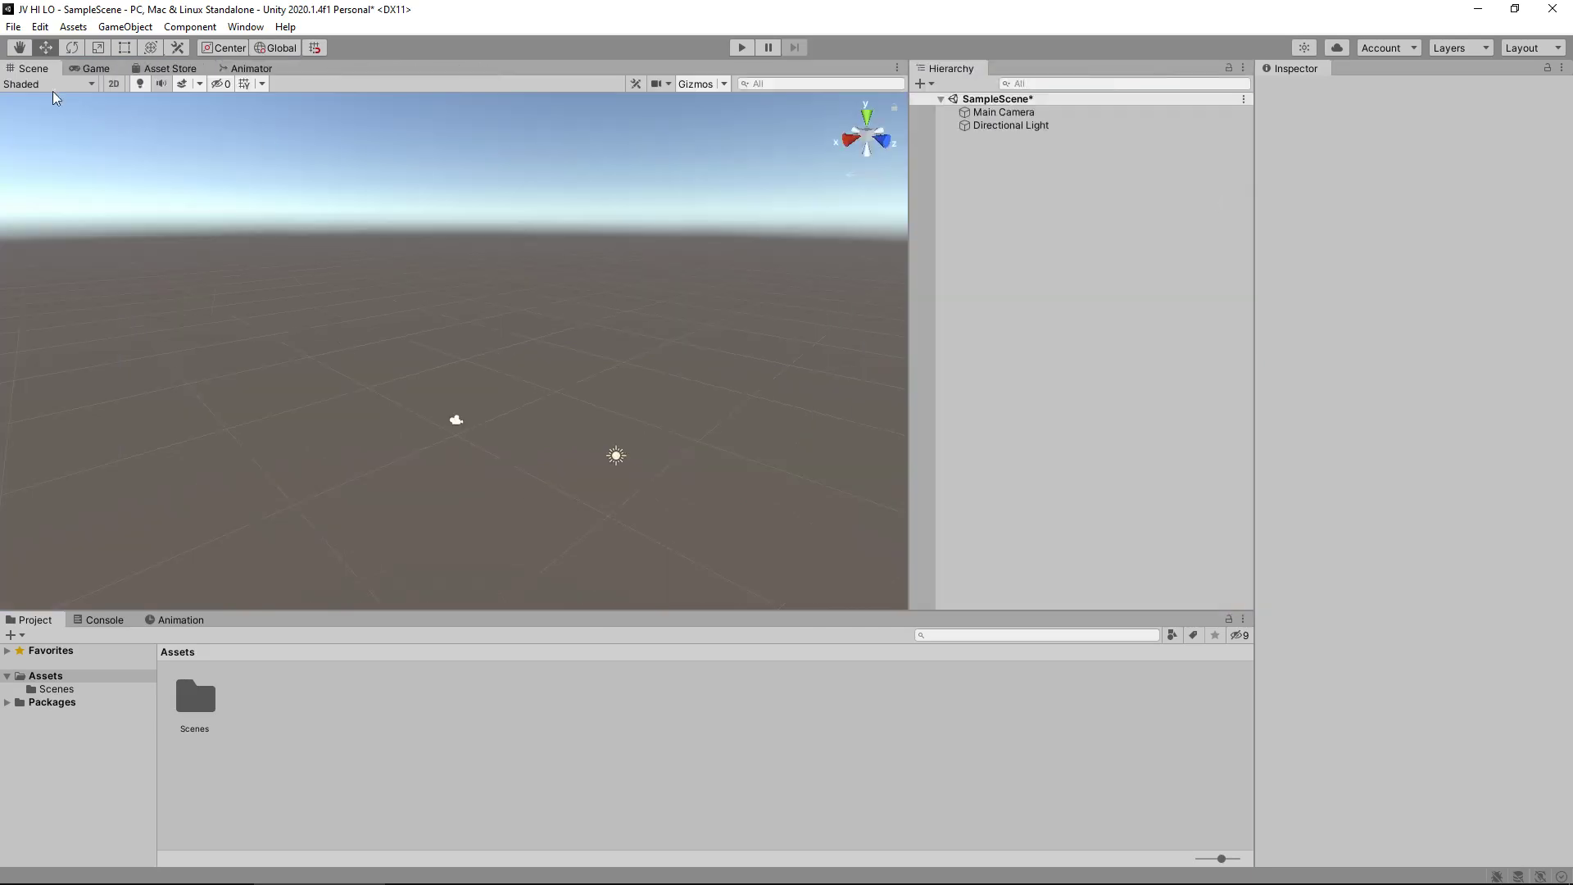
left_click_drag(96, 67, 79, 264)
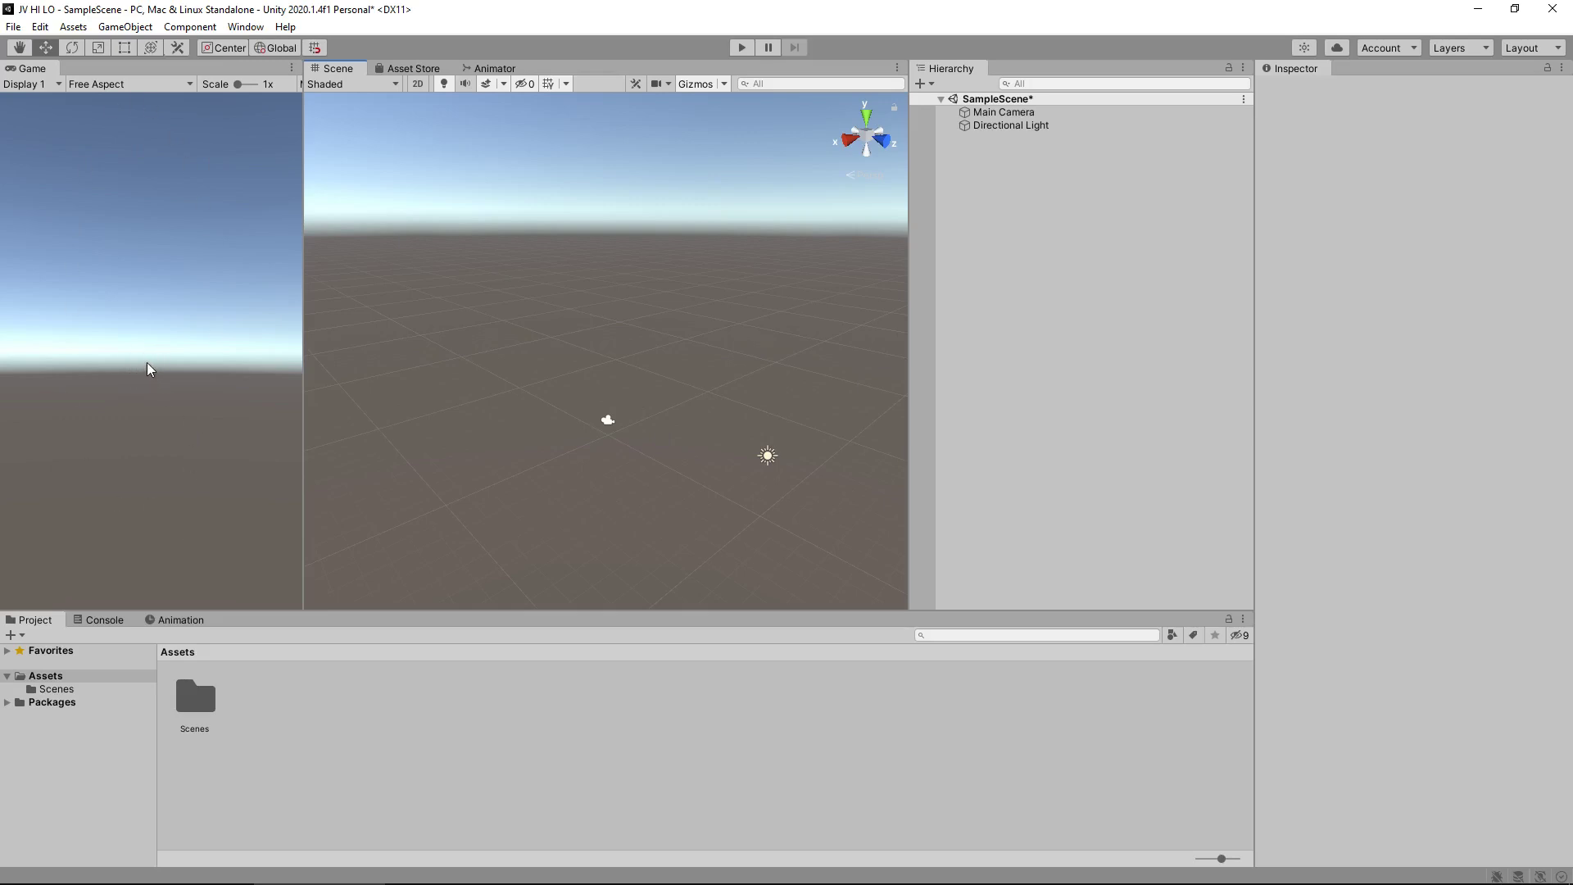
Open Build Settings, browse the PS4 and PC, Mac & Linux Standalone options, then select Android.
left_click(14, 27)
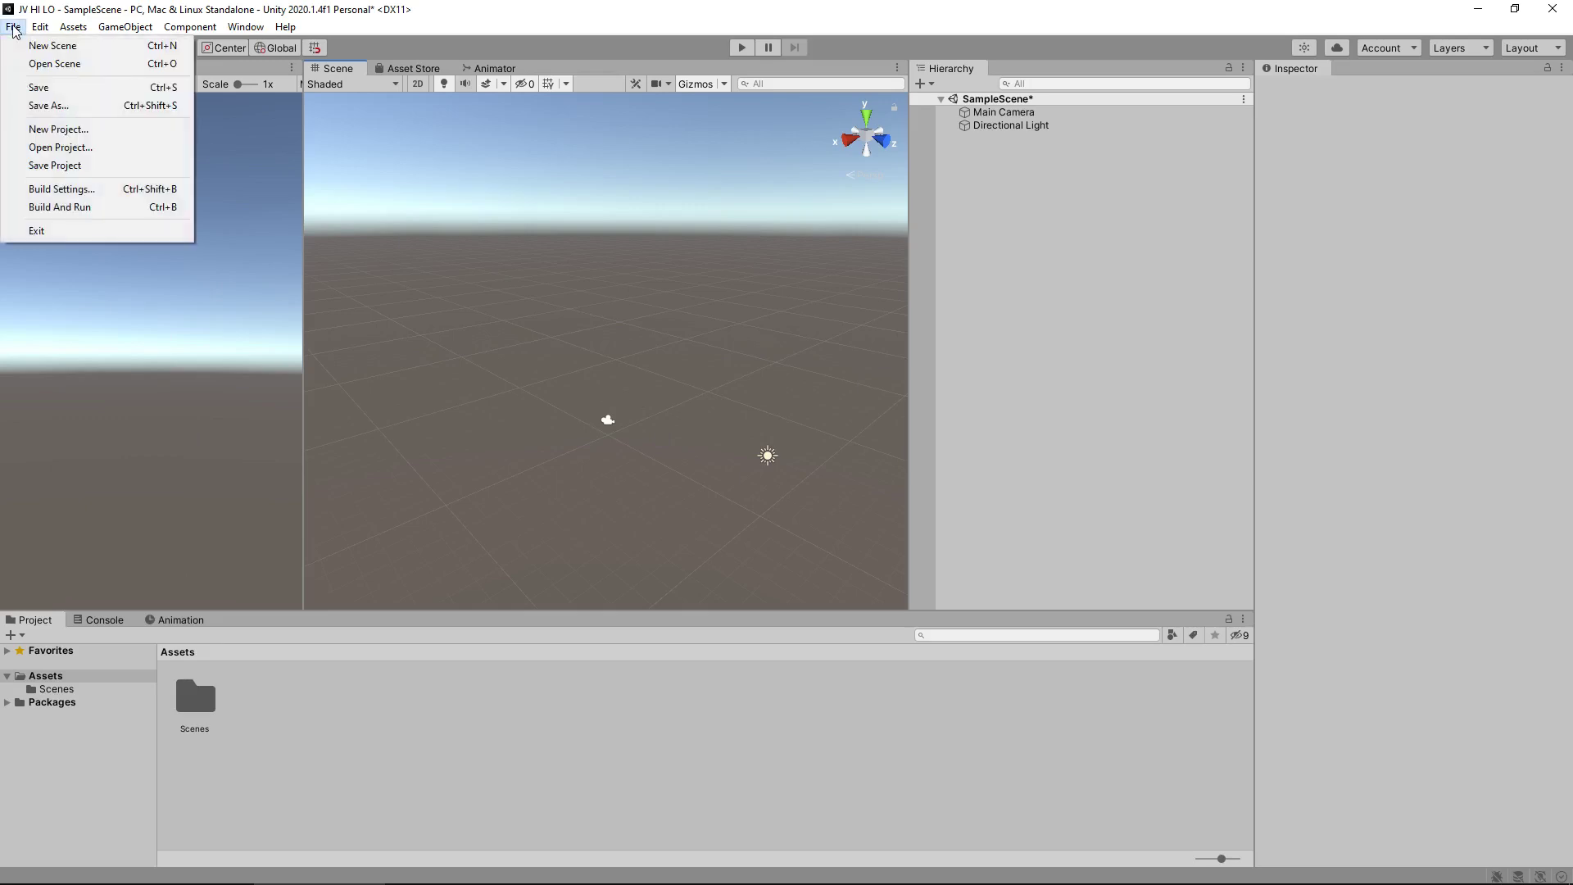
left_click(135, 191)
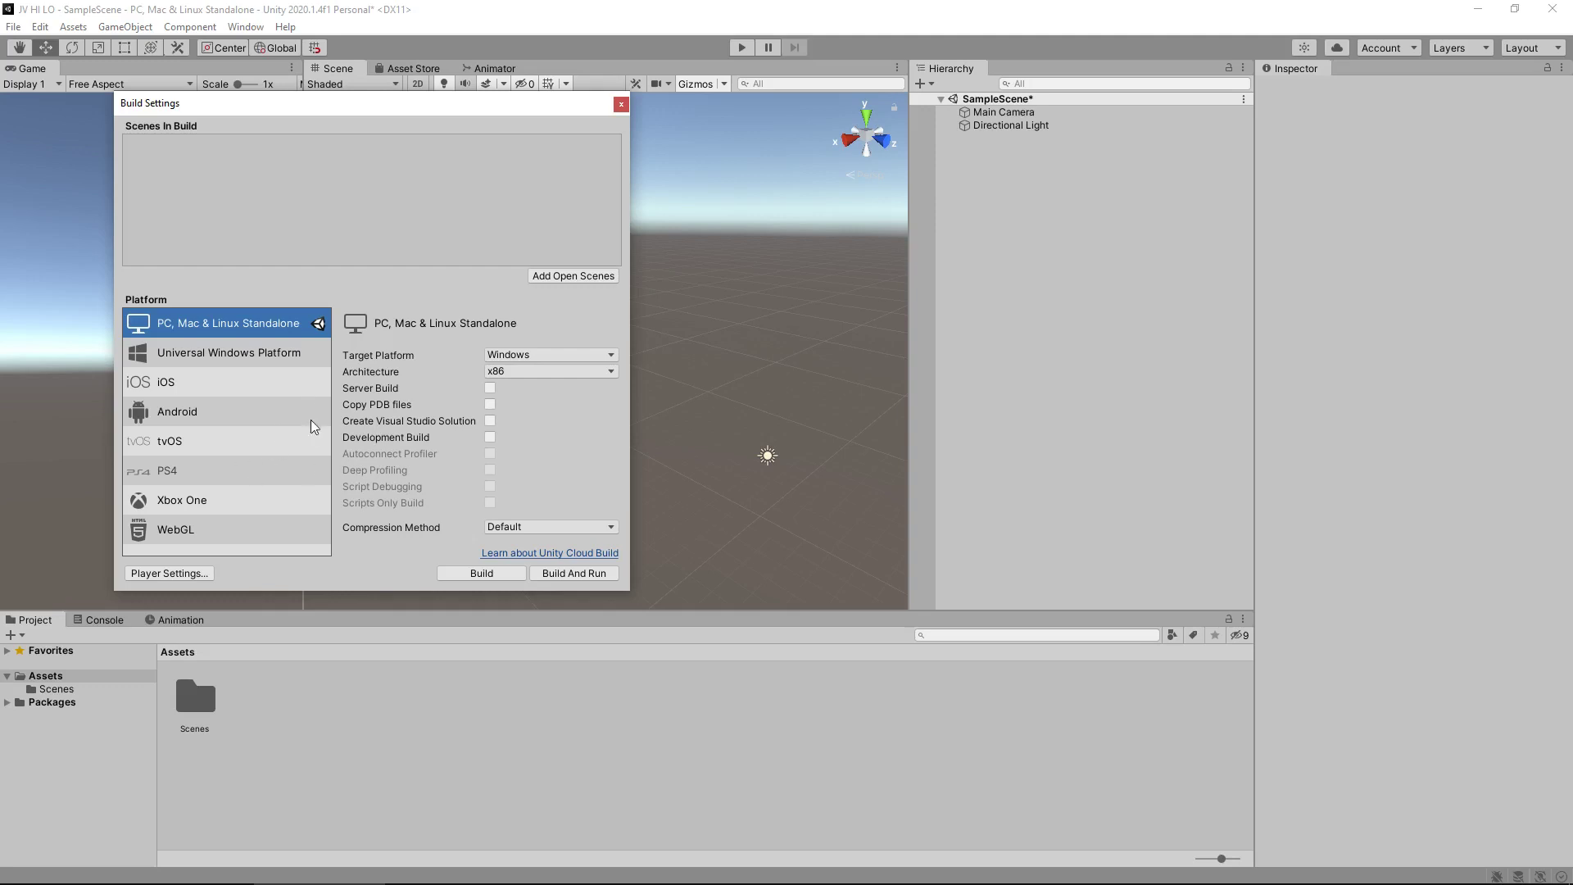
left_click(219, 484)
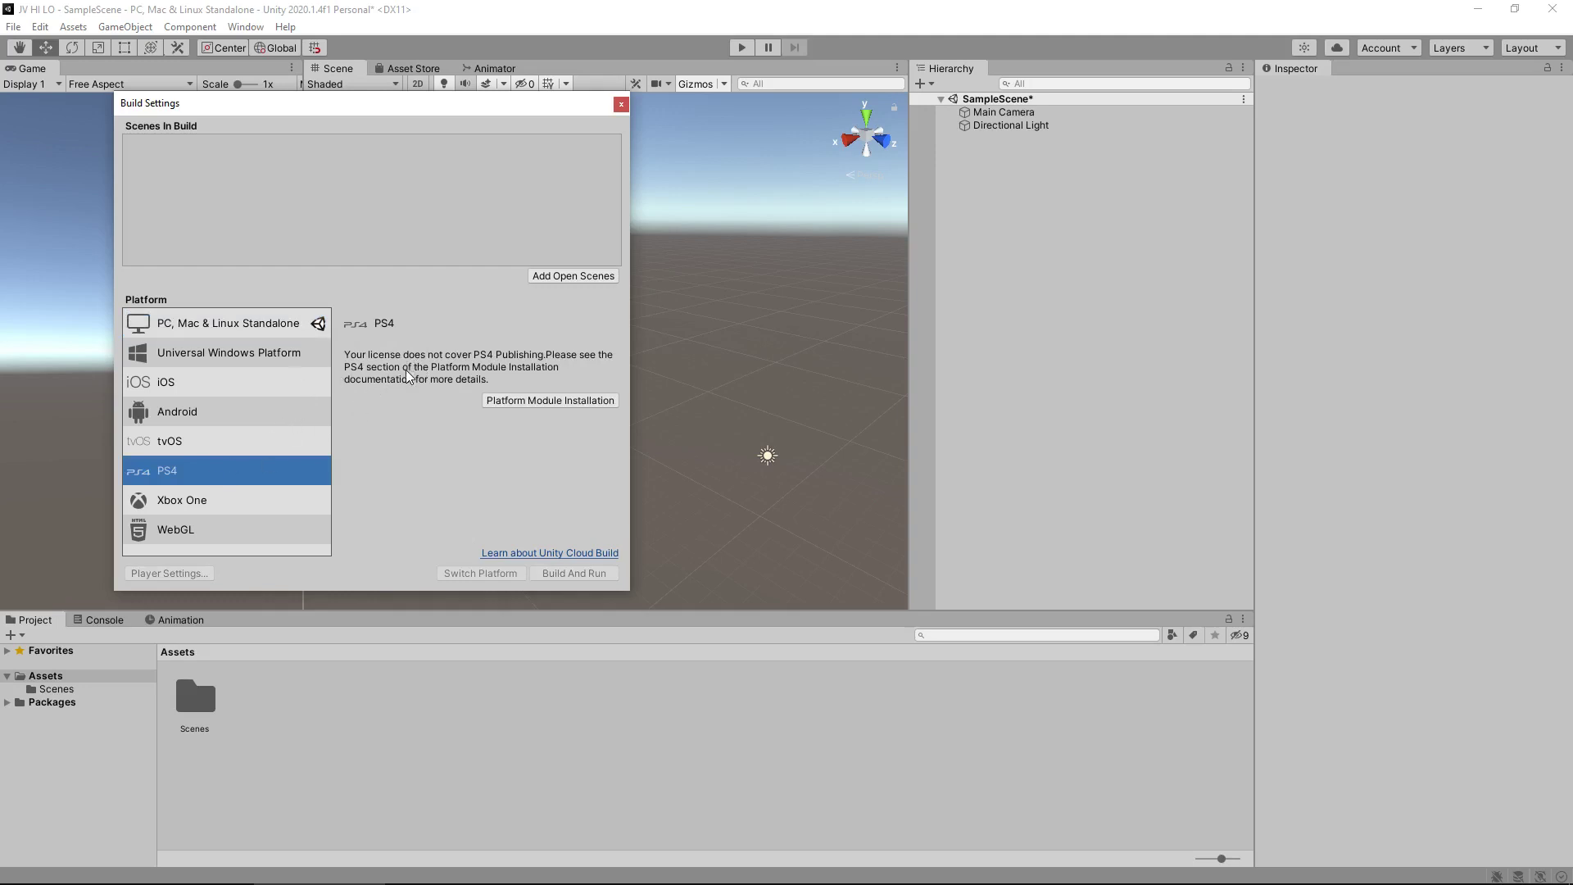
left_click(289, 328)
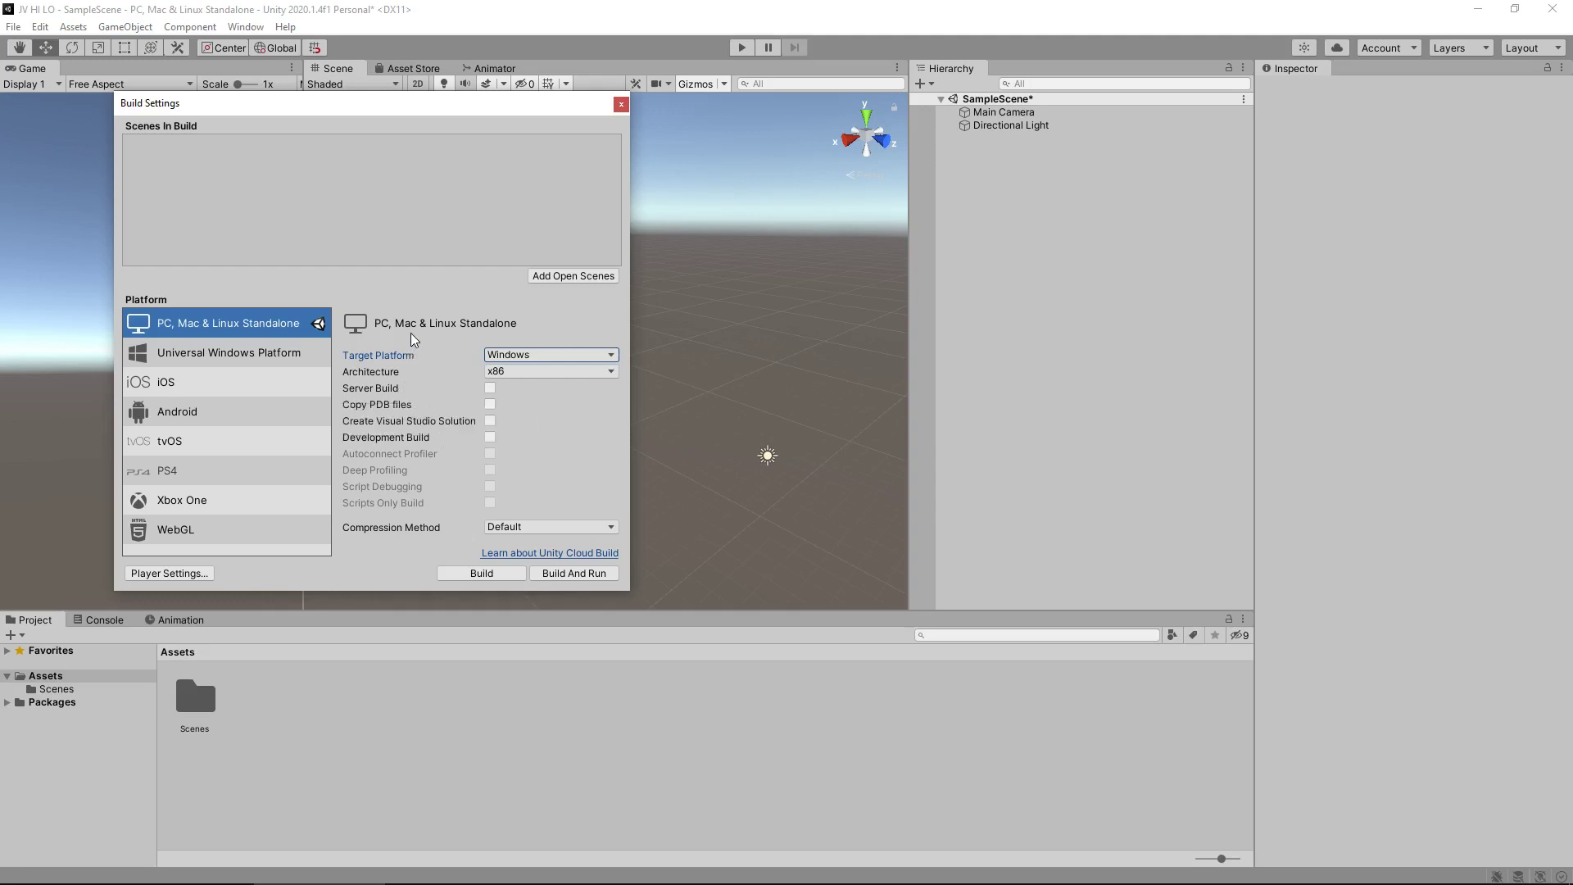
left_click(197, 413)
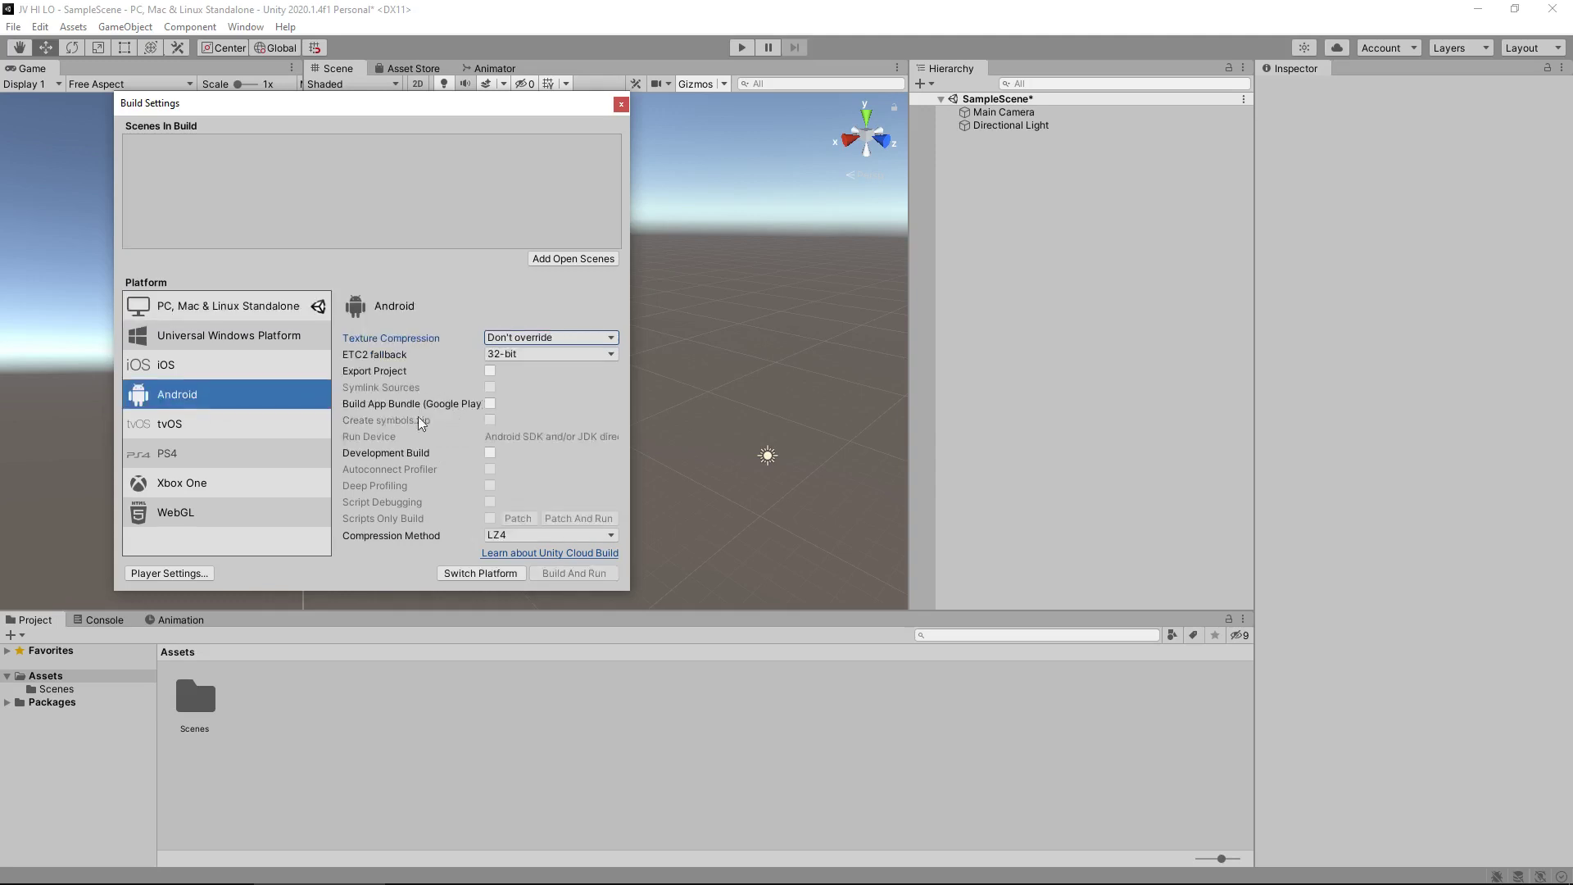
Switch the active build platform to Android and close the Build Settings window.
left_click(465, 572)
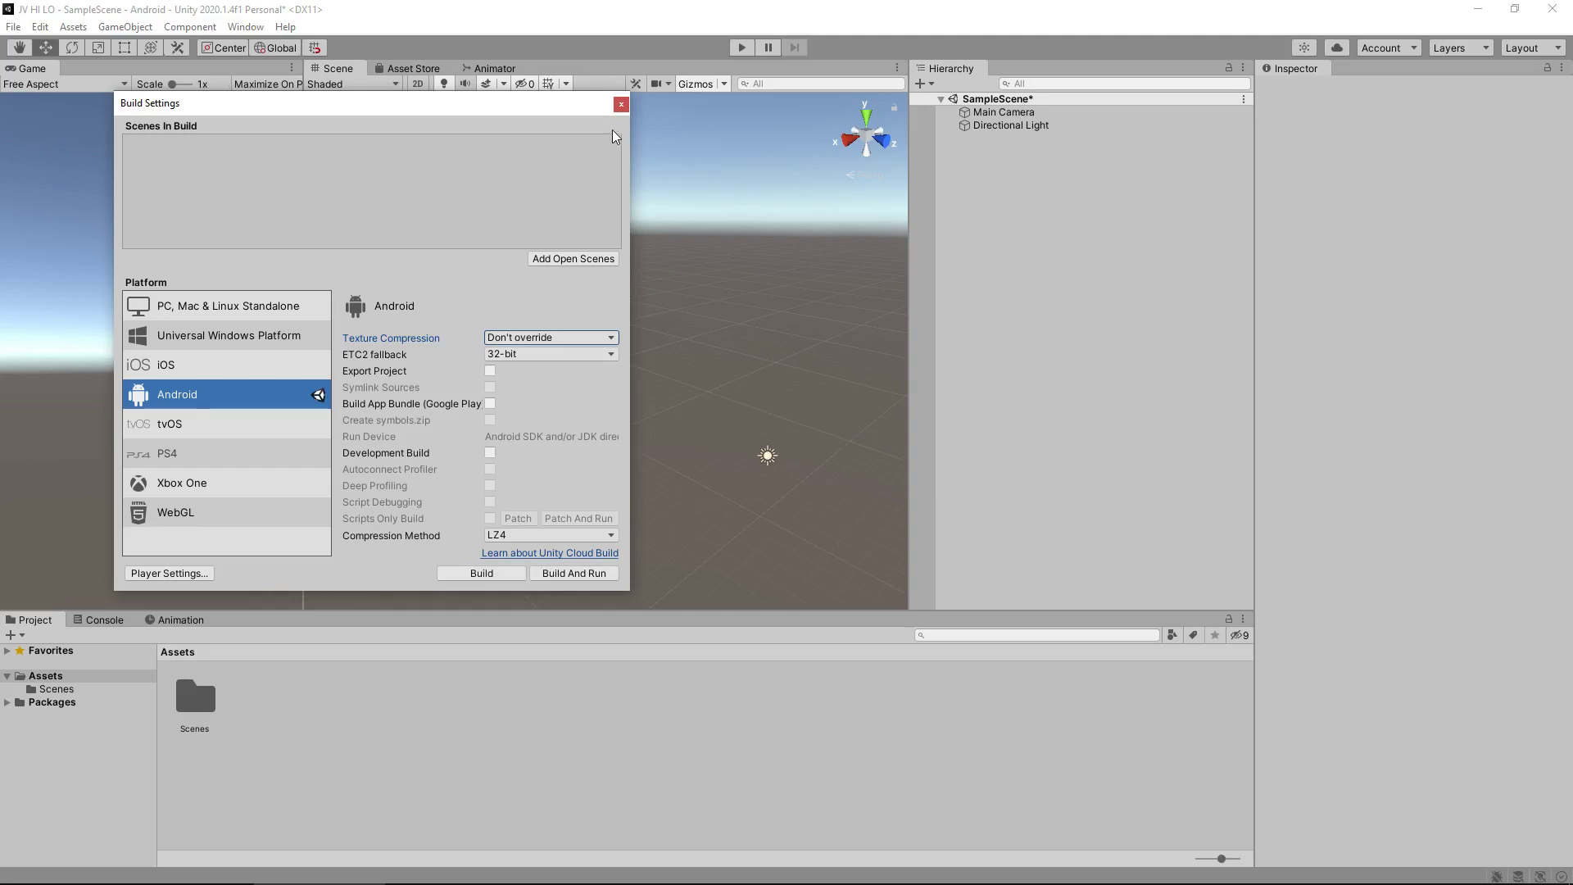
left_click(621, 104)
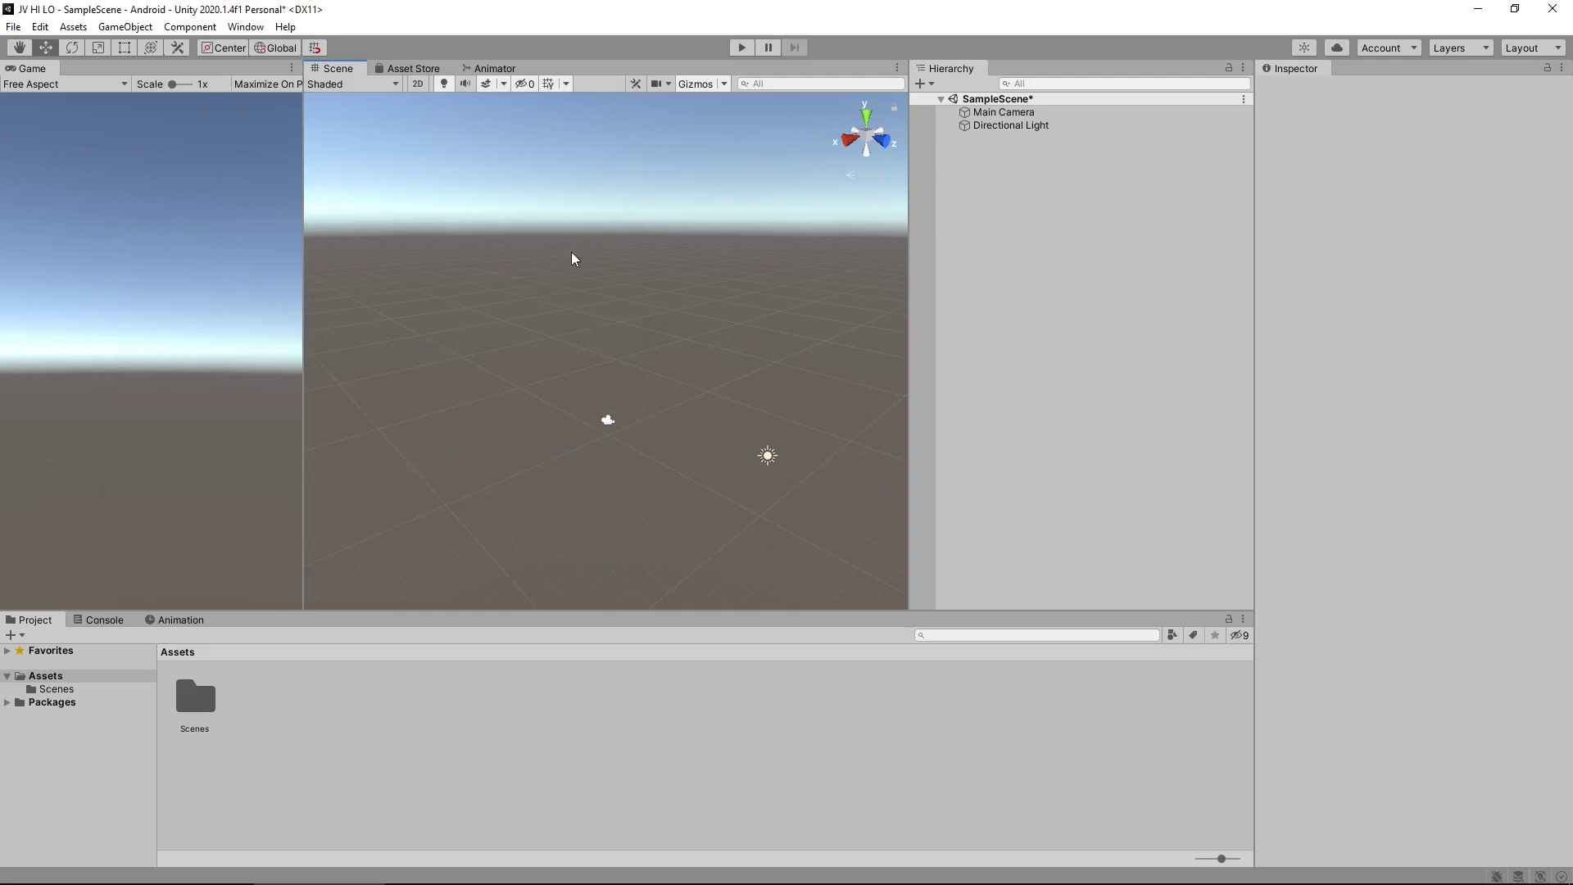
Open the Scenes folder in the Project panel and save SampleScene.
left_click(558, 275)
double_click(196, 691)
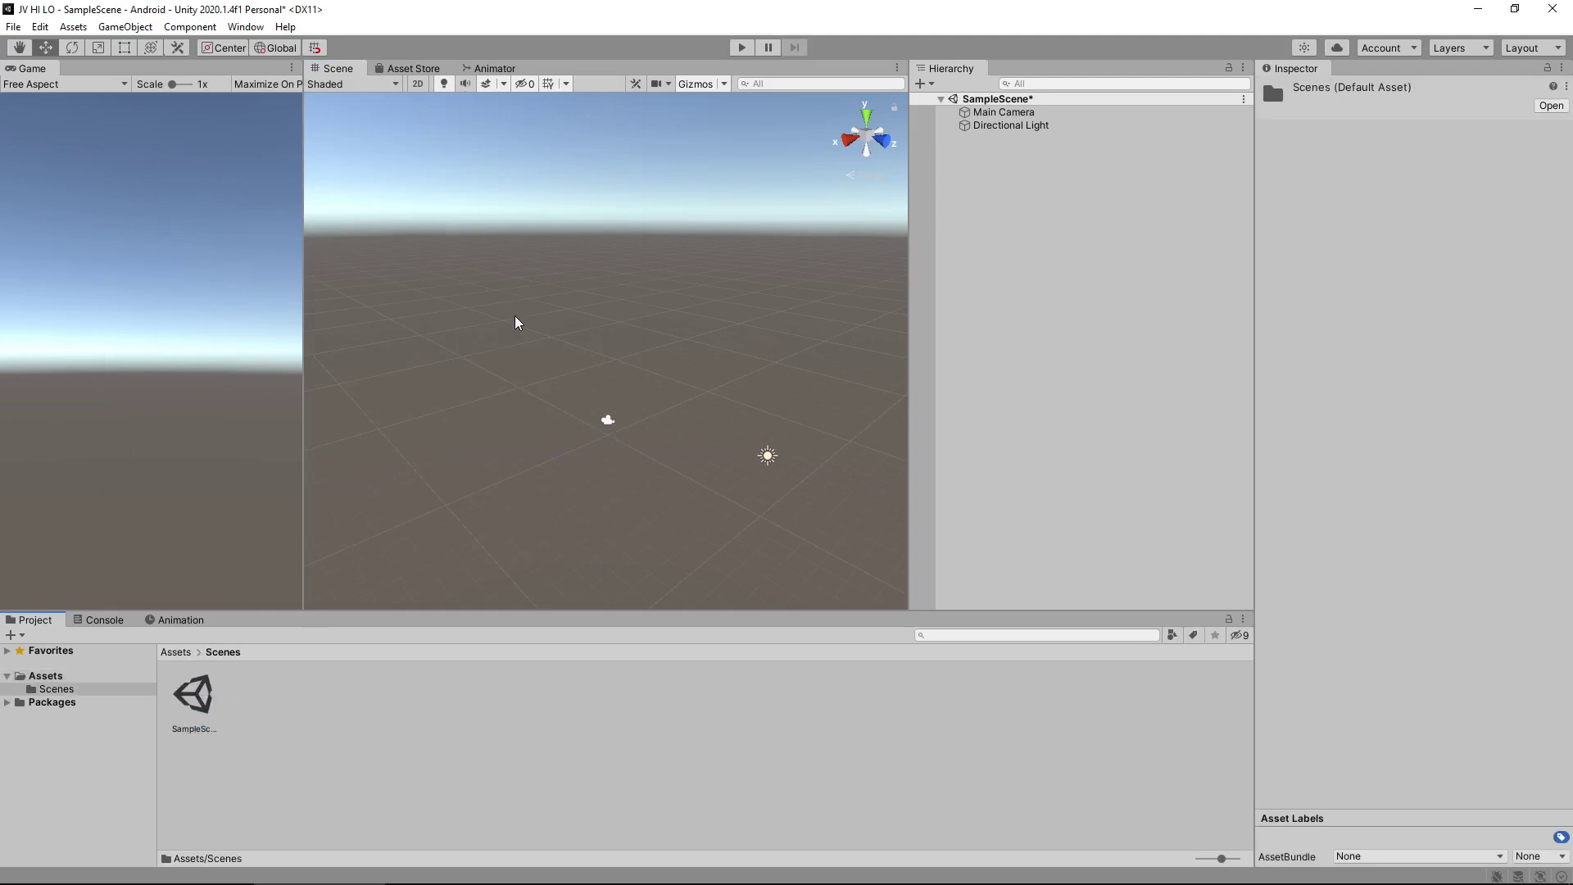
left_click(15, 27)
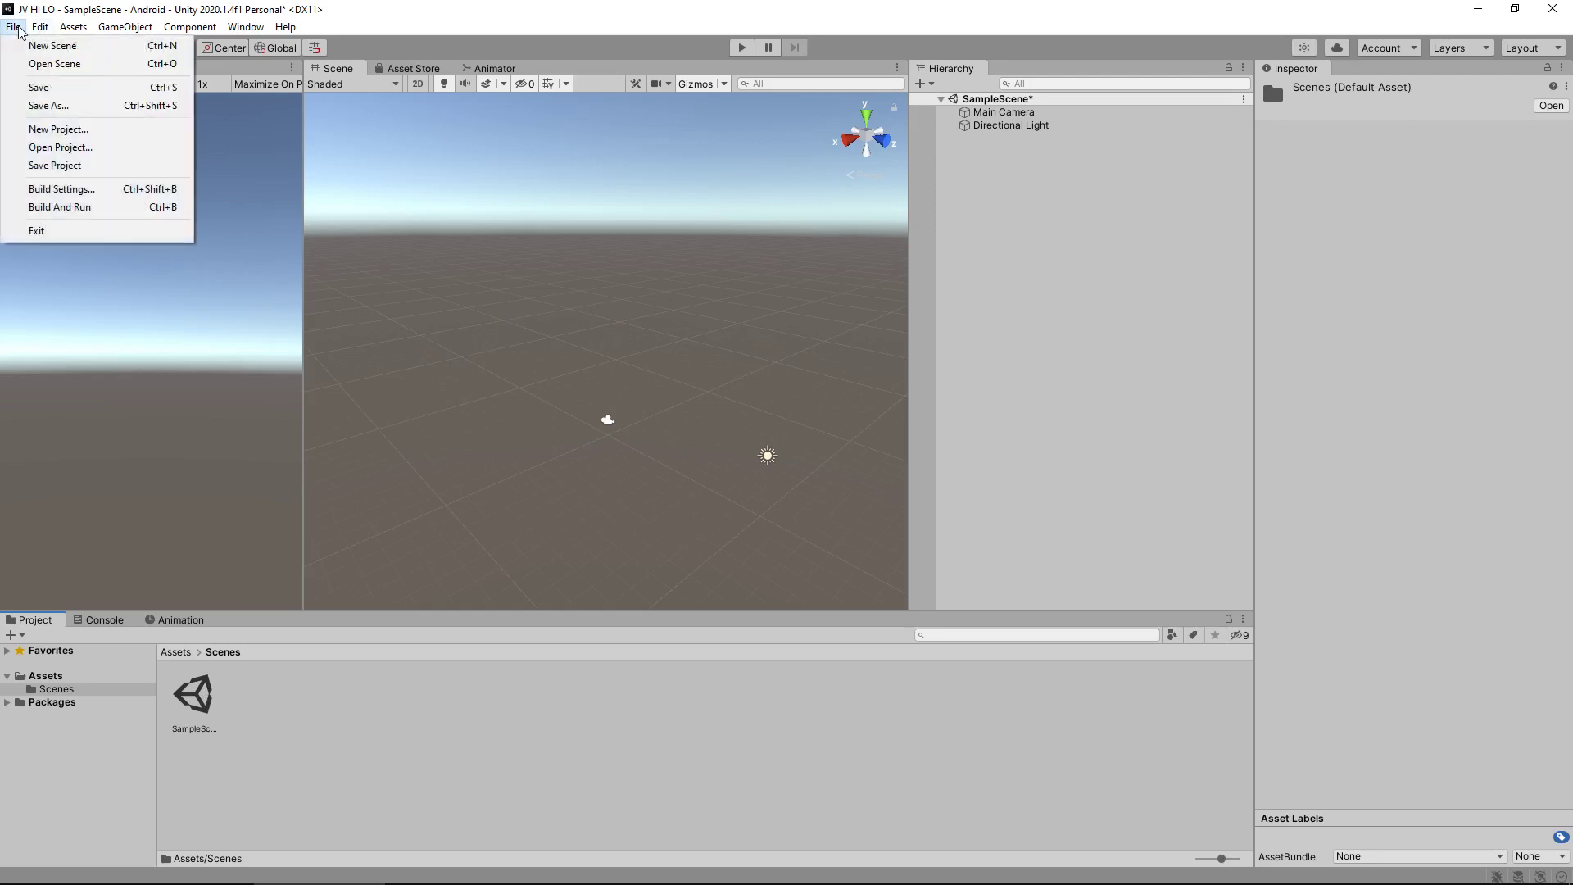
left_click(41, 87)
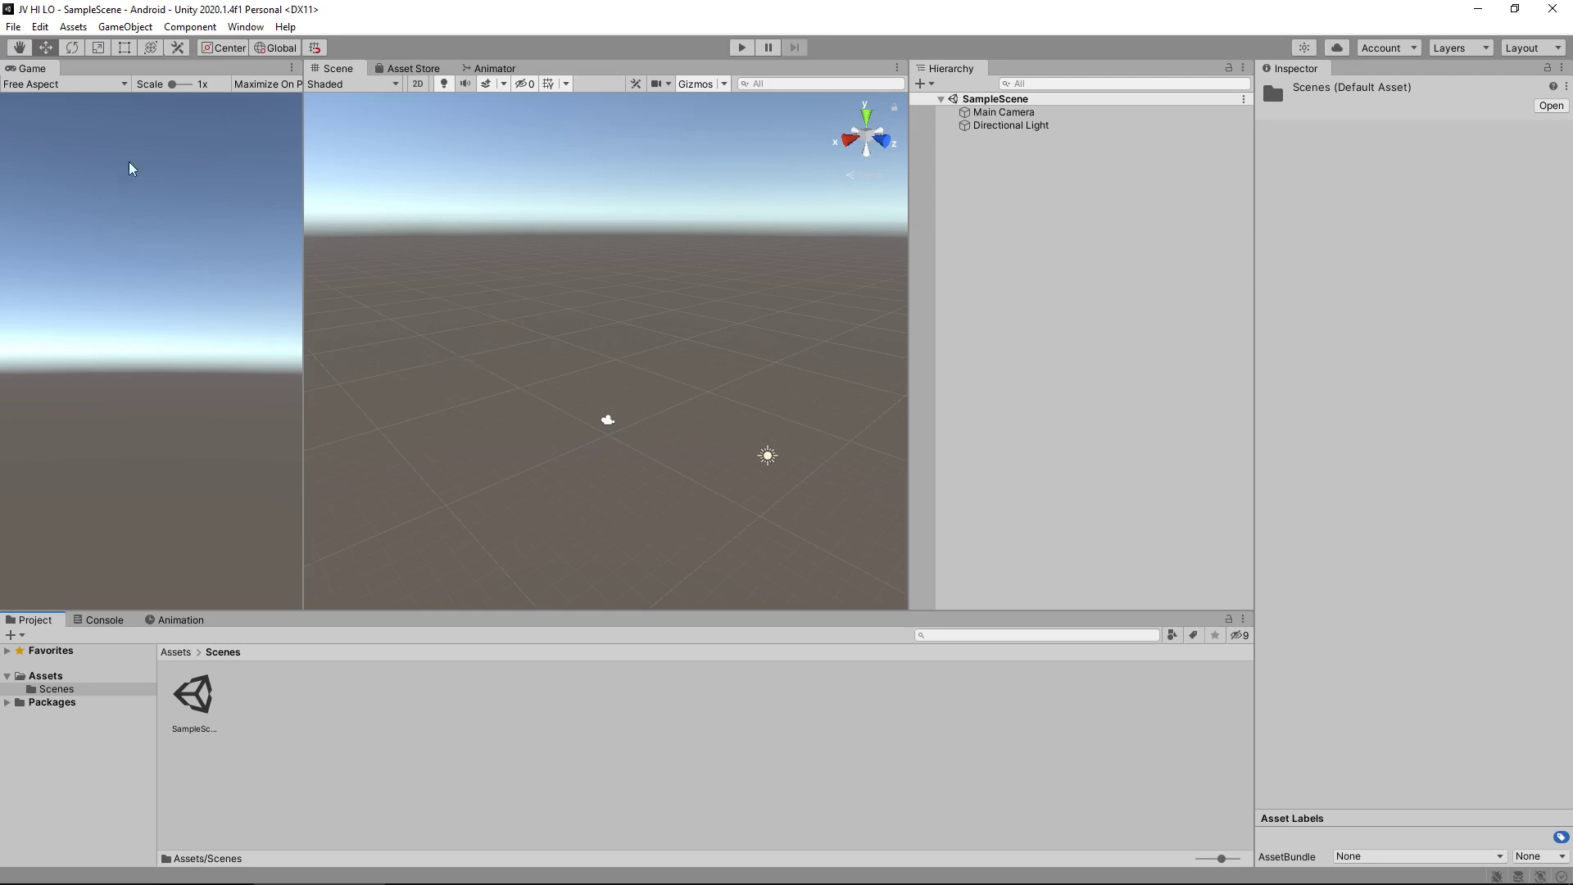
Add a UI Image, creating the Canvas and EventSystem, plus a Raw Image, then frame it.
left_click(125, 27)
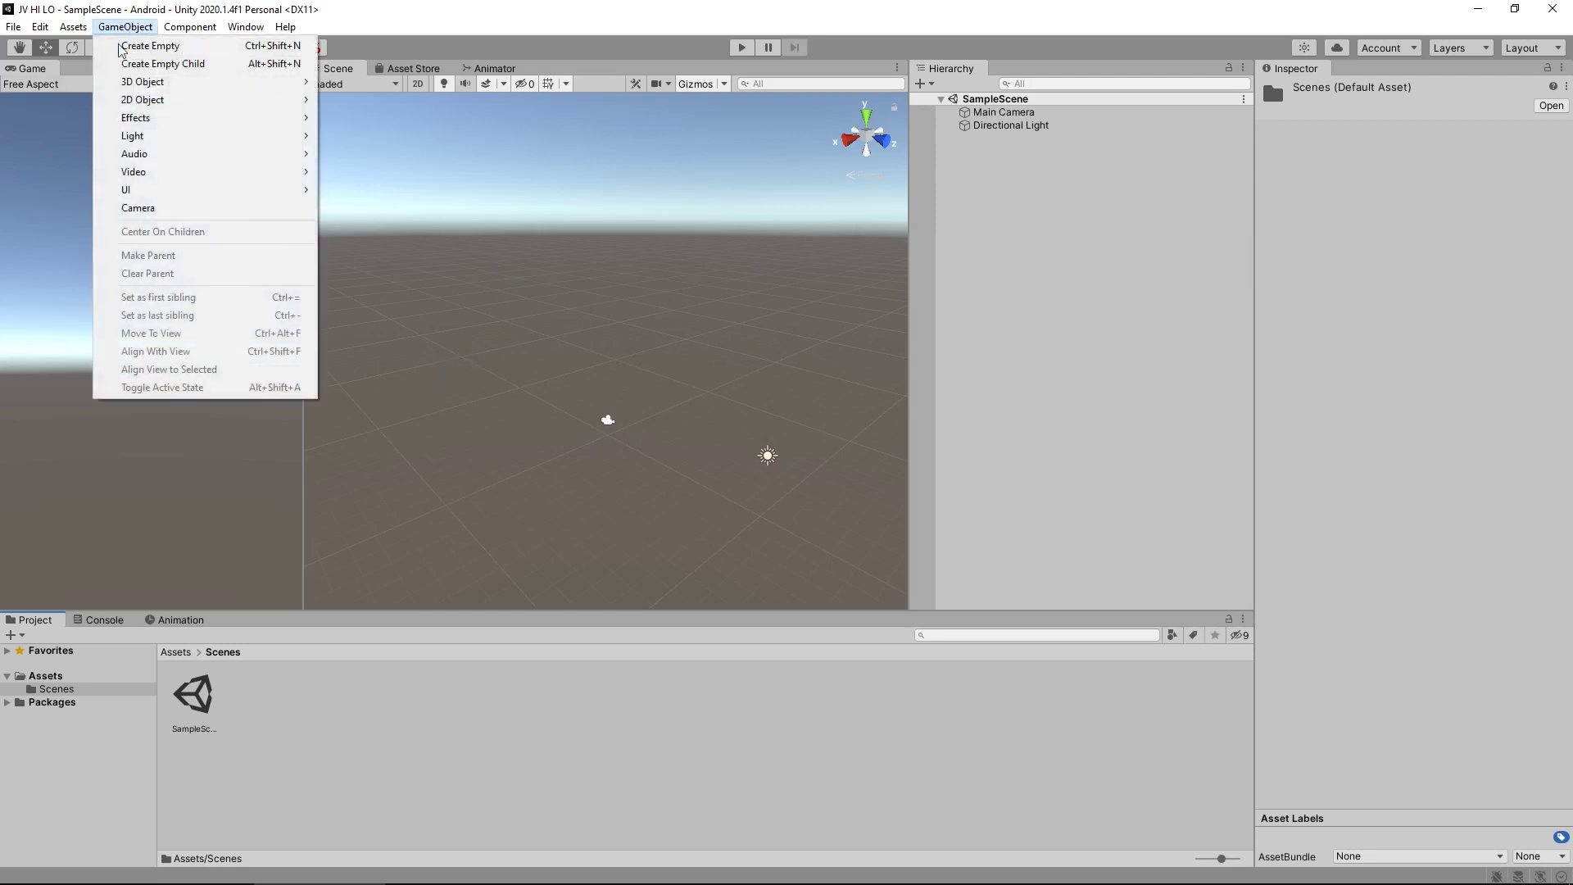
mouse_move(152, 195)
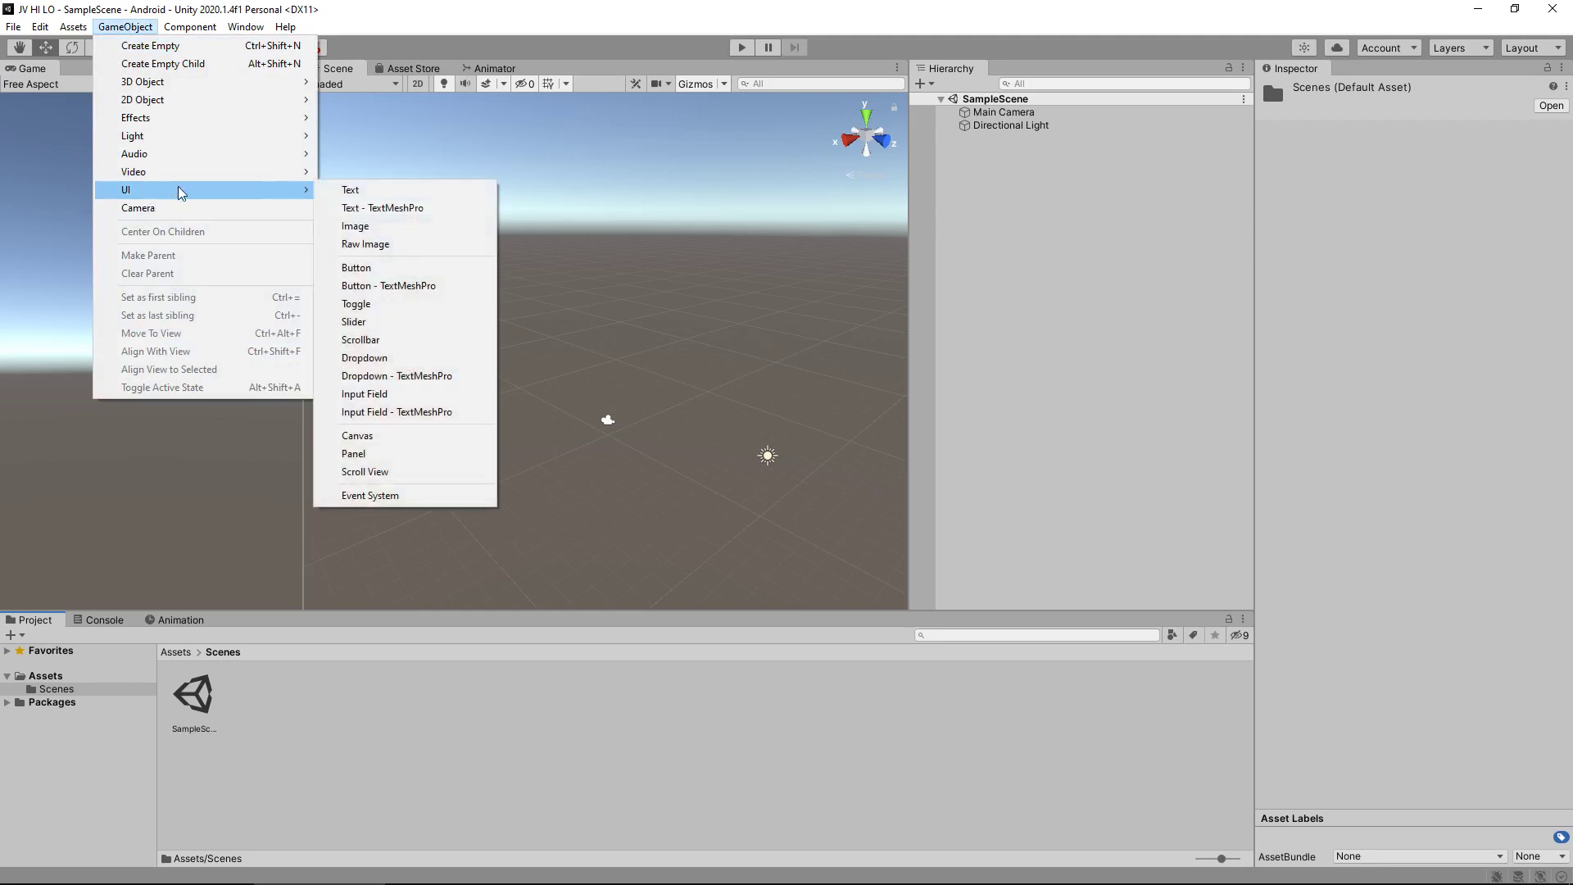
left_click(404, 234)
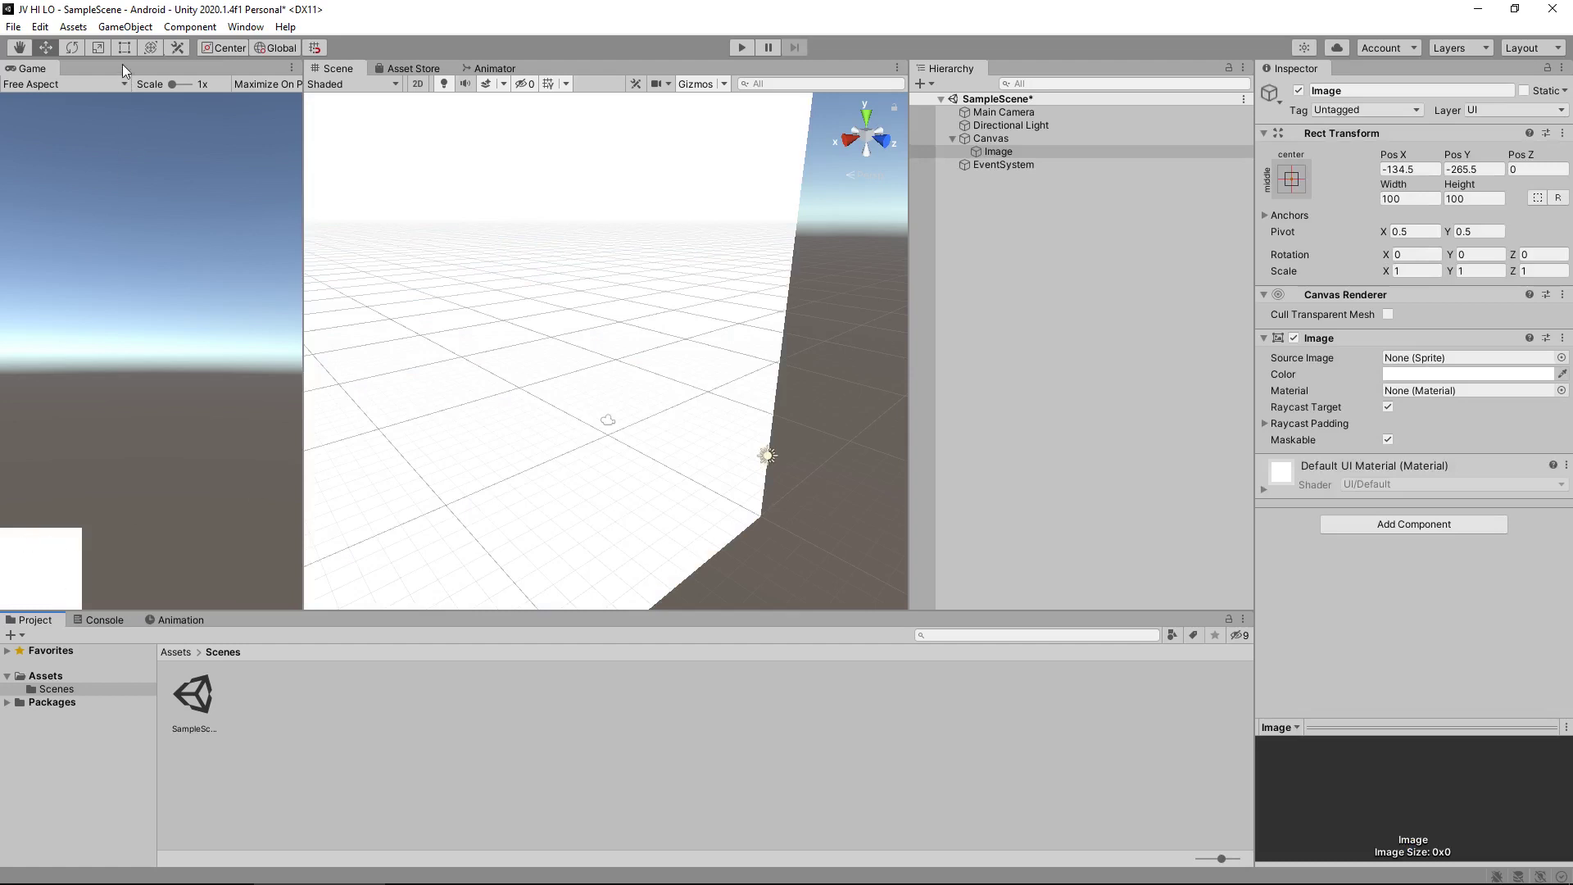
left_click(128, 28)
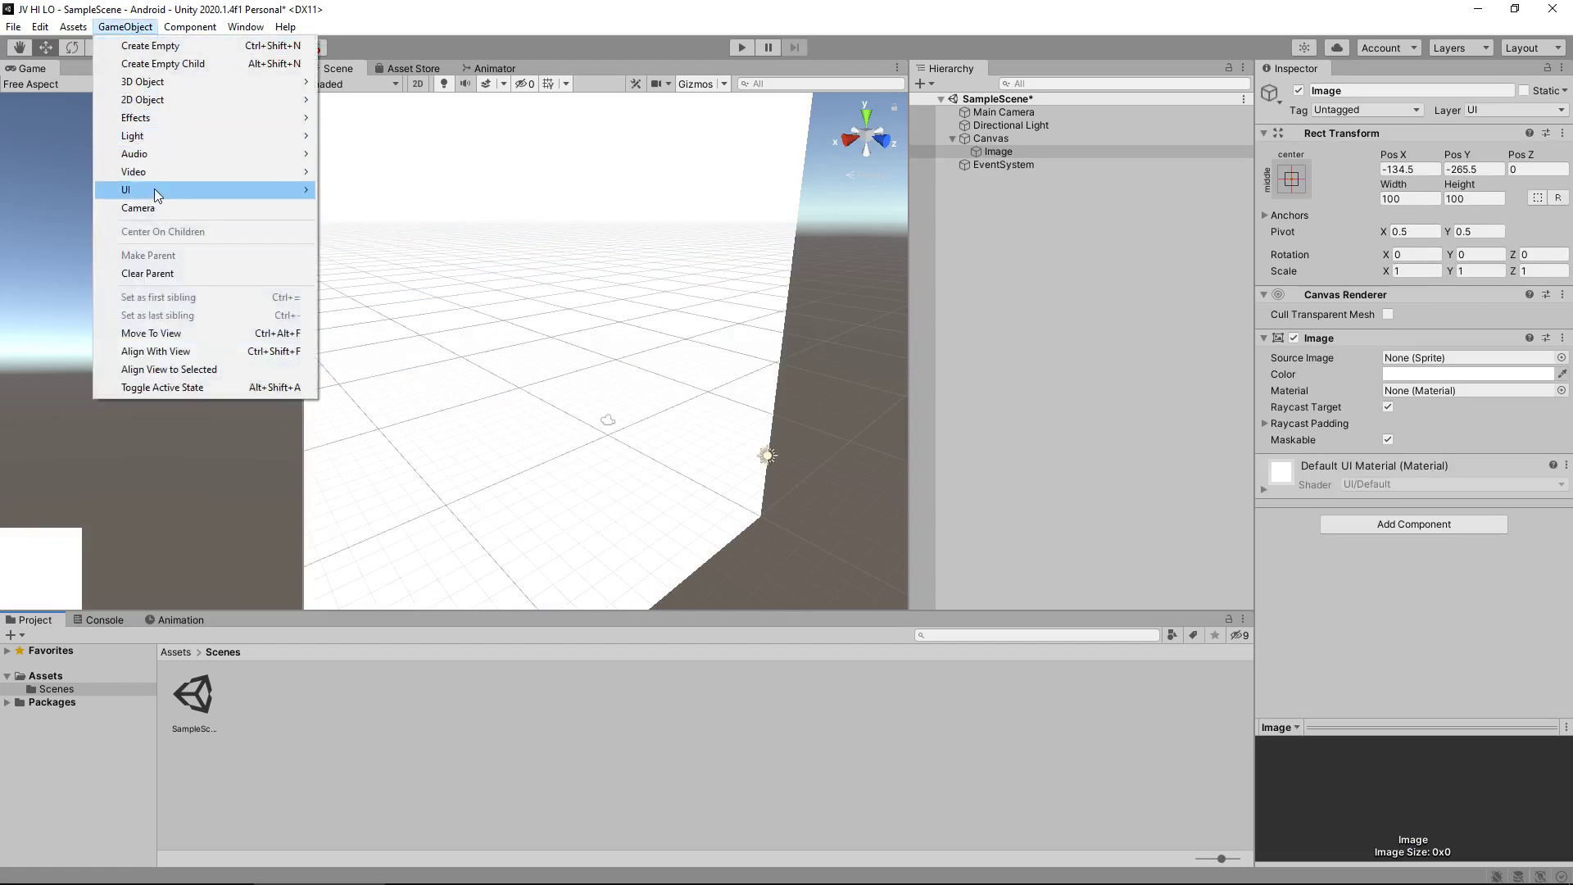
mouse_move(188, 195)
left_click(404, 244)
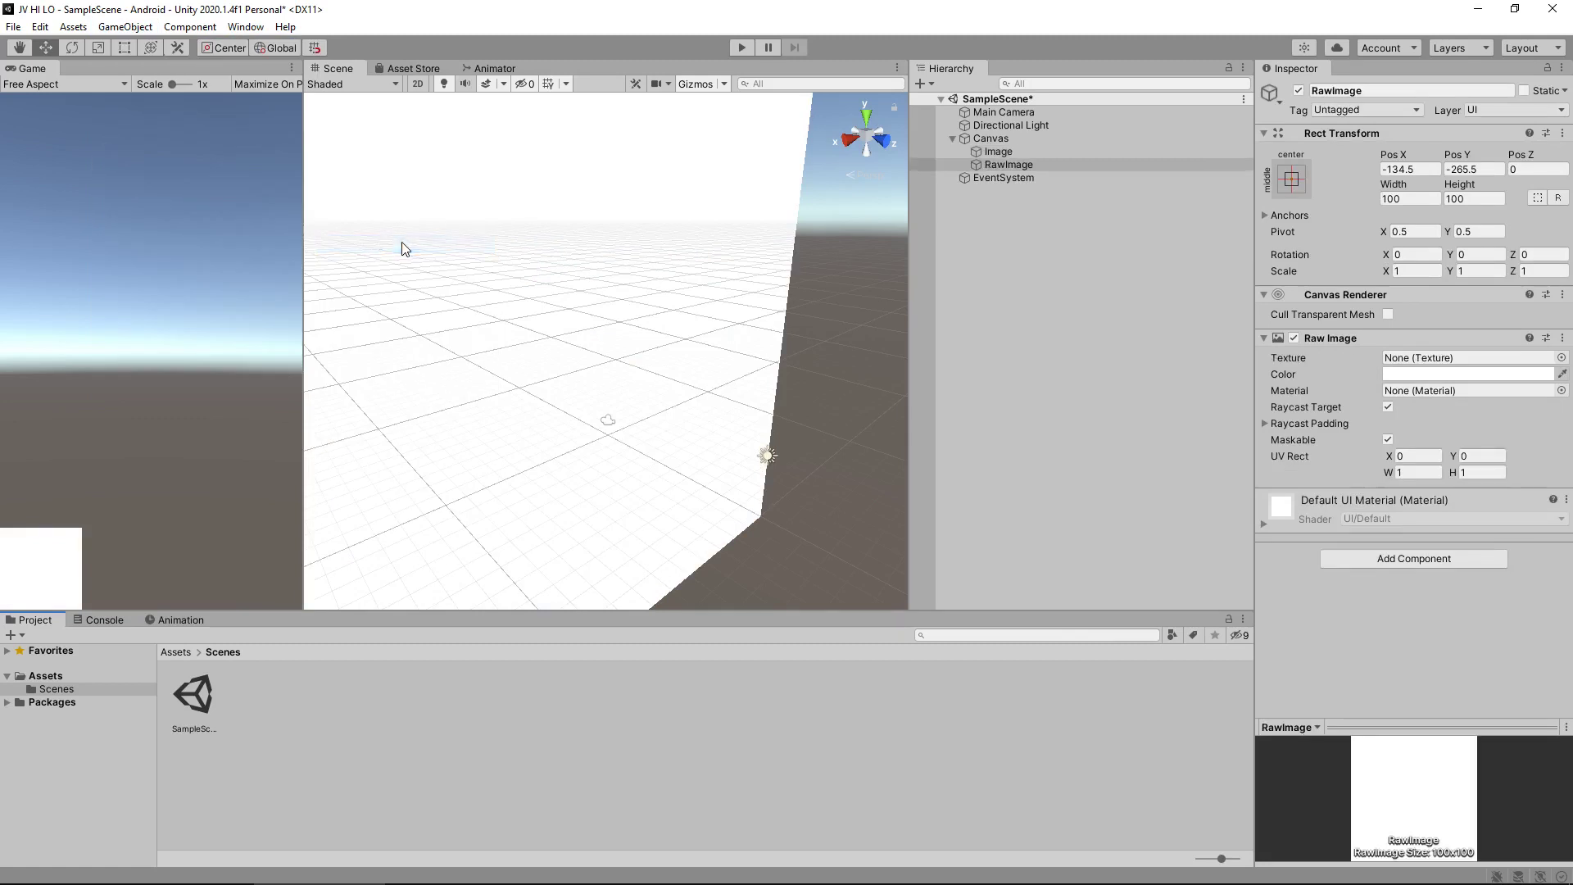
key("f")
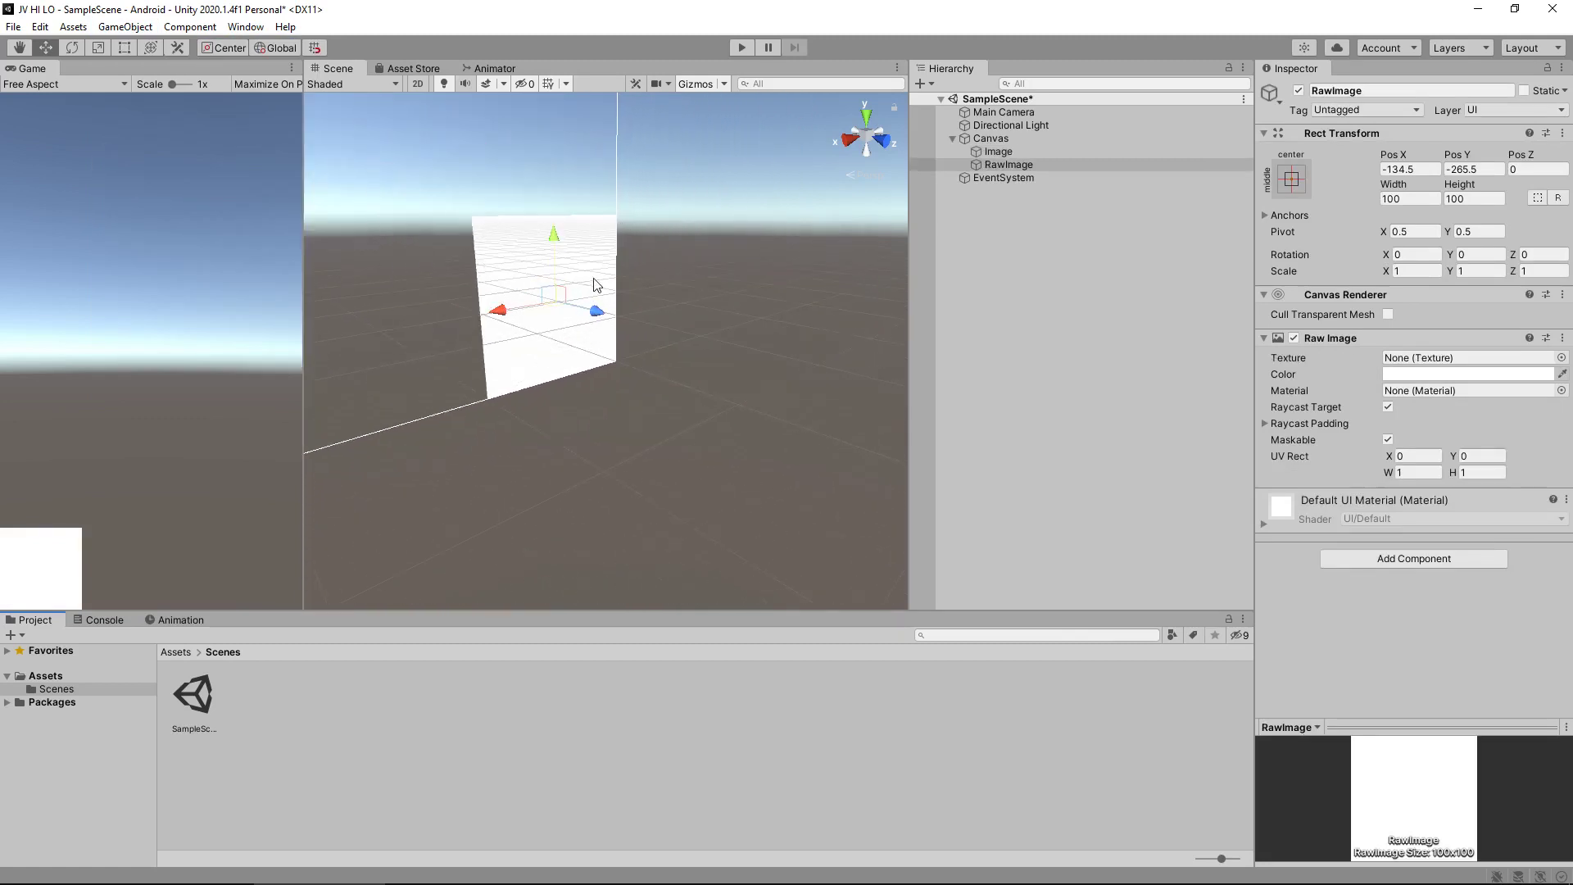
left_click_drag(660, 273, 614, 334, "alt")
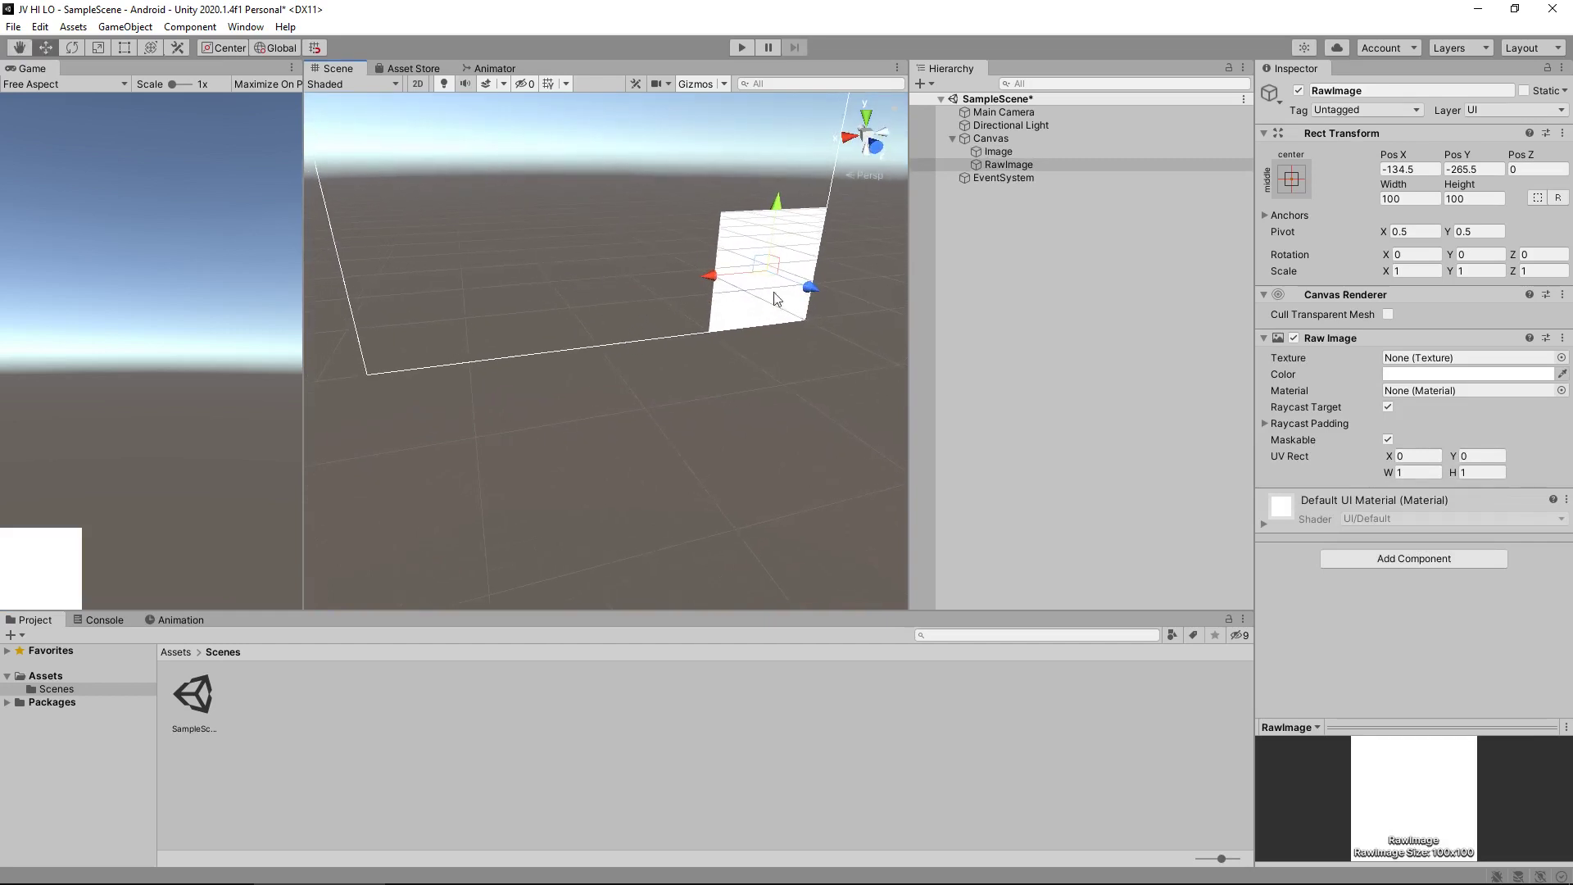
left_click(999, 152)
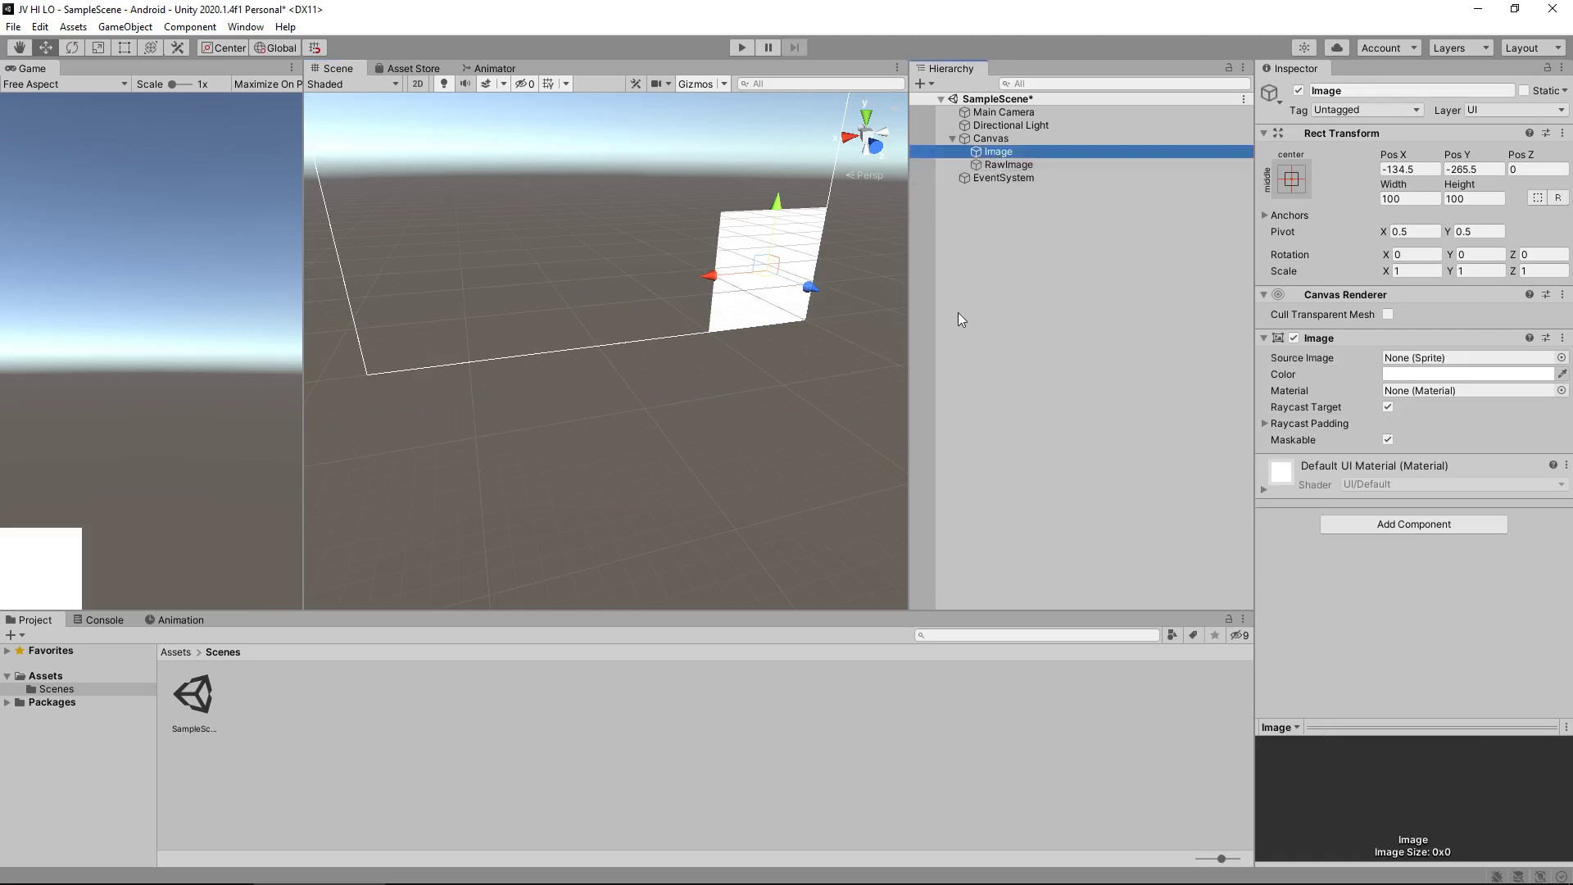
left_click(1039, 164)
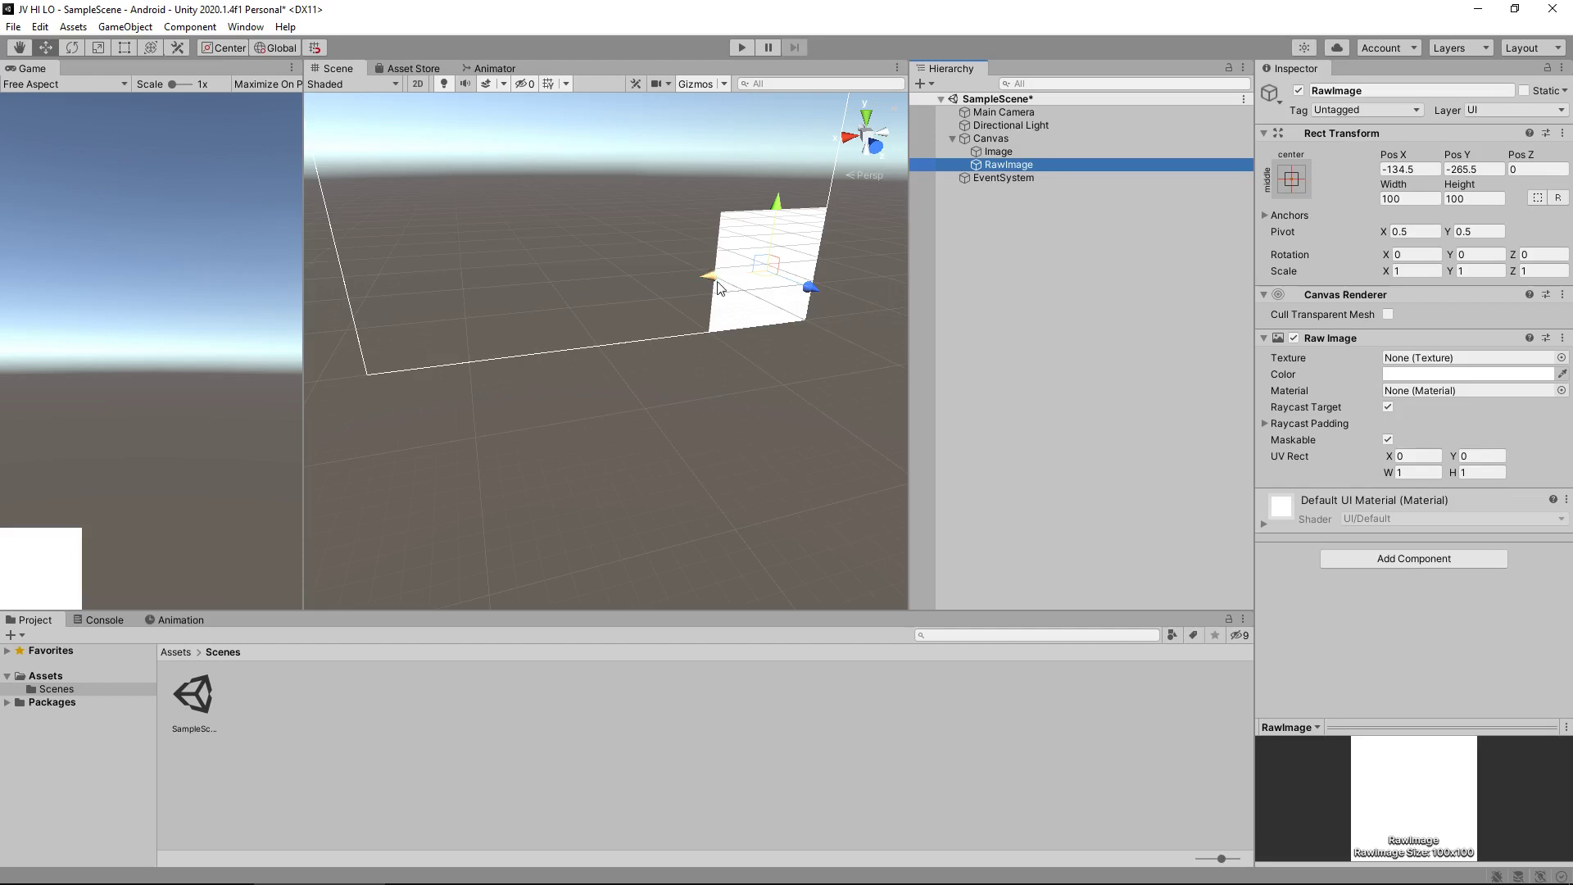
Drag the RawImage left beside the Image quad, settling at Pos X 71.
left_click_drag(726, 284, 579, 309)
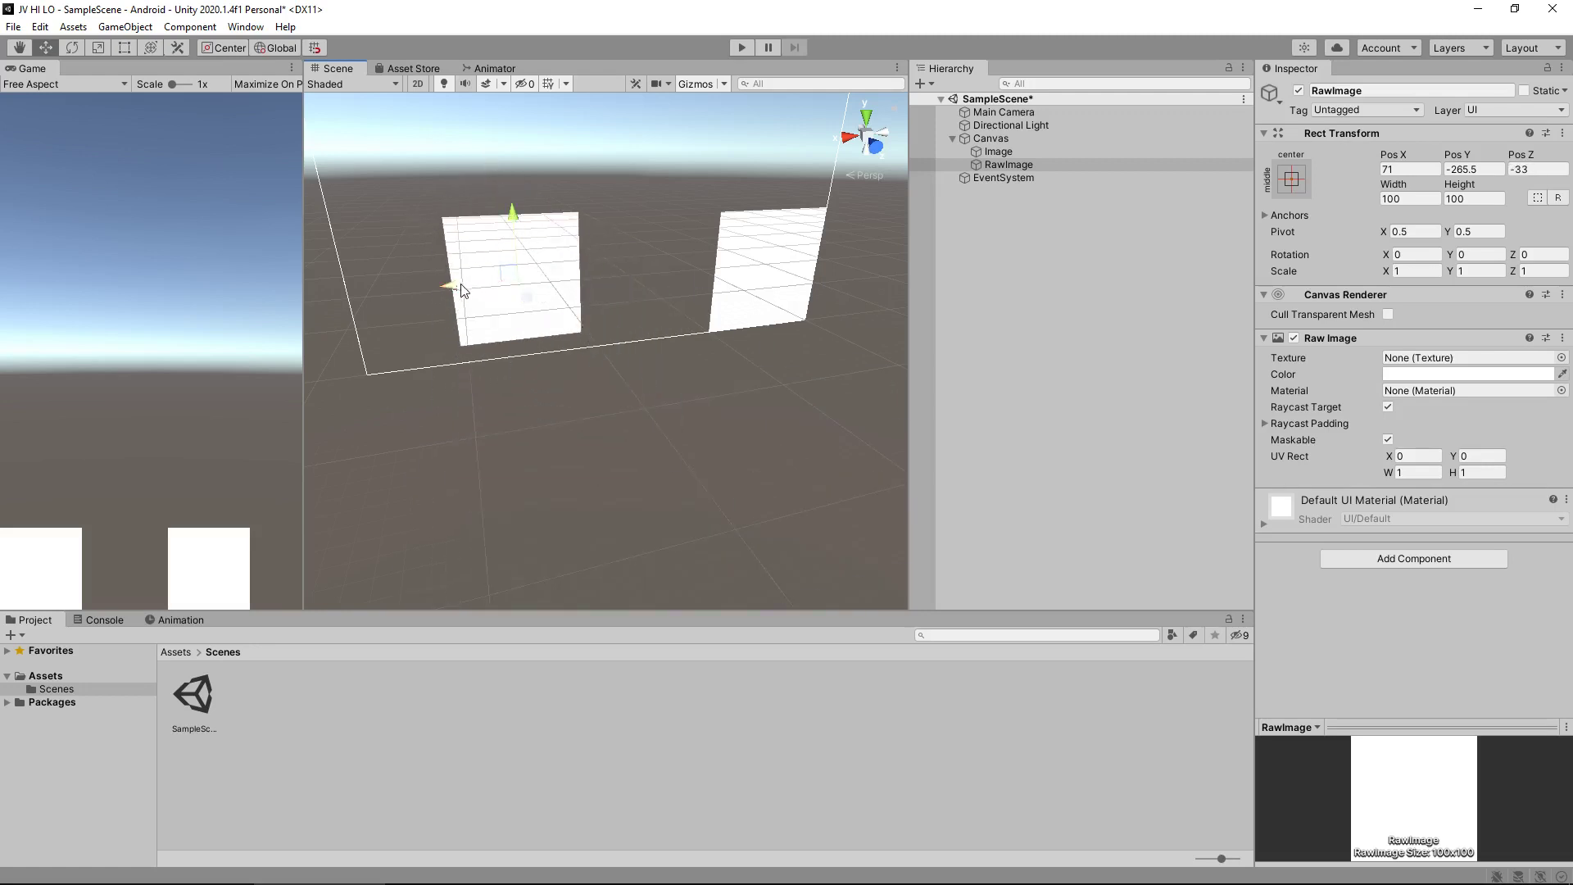
left_click_drag(457, 288, 521, 200)
key("ctrl+z")
key("ctrl+z")
key("ctrl+z")
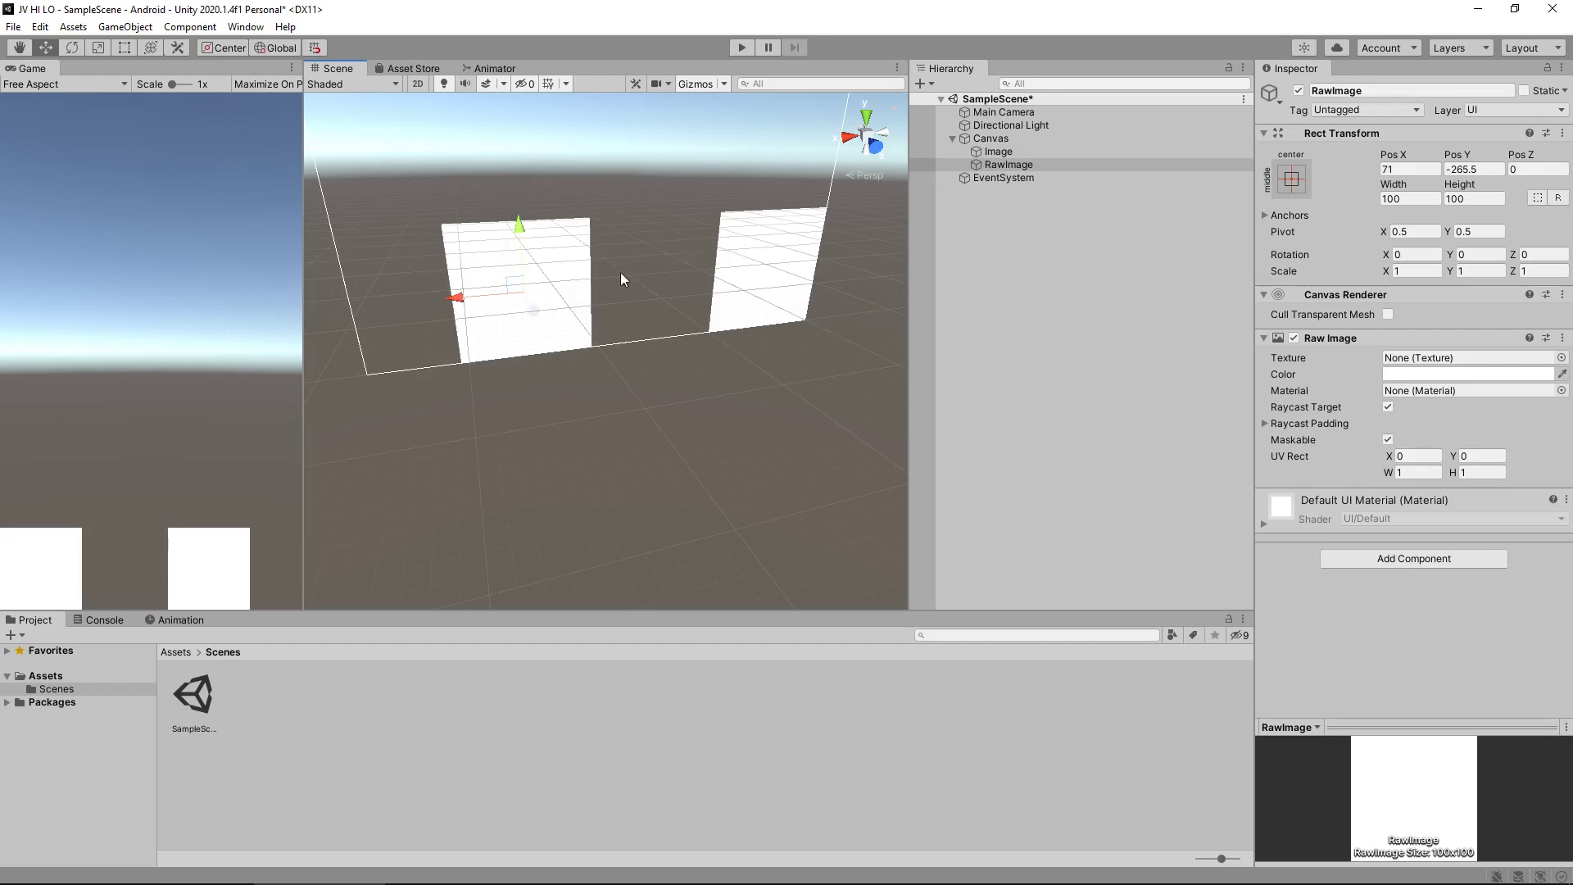
key("ctrl+z")
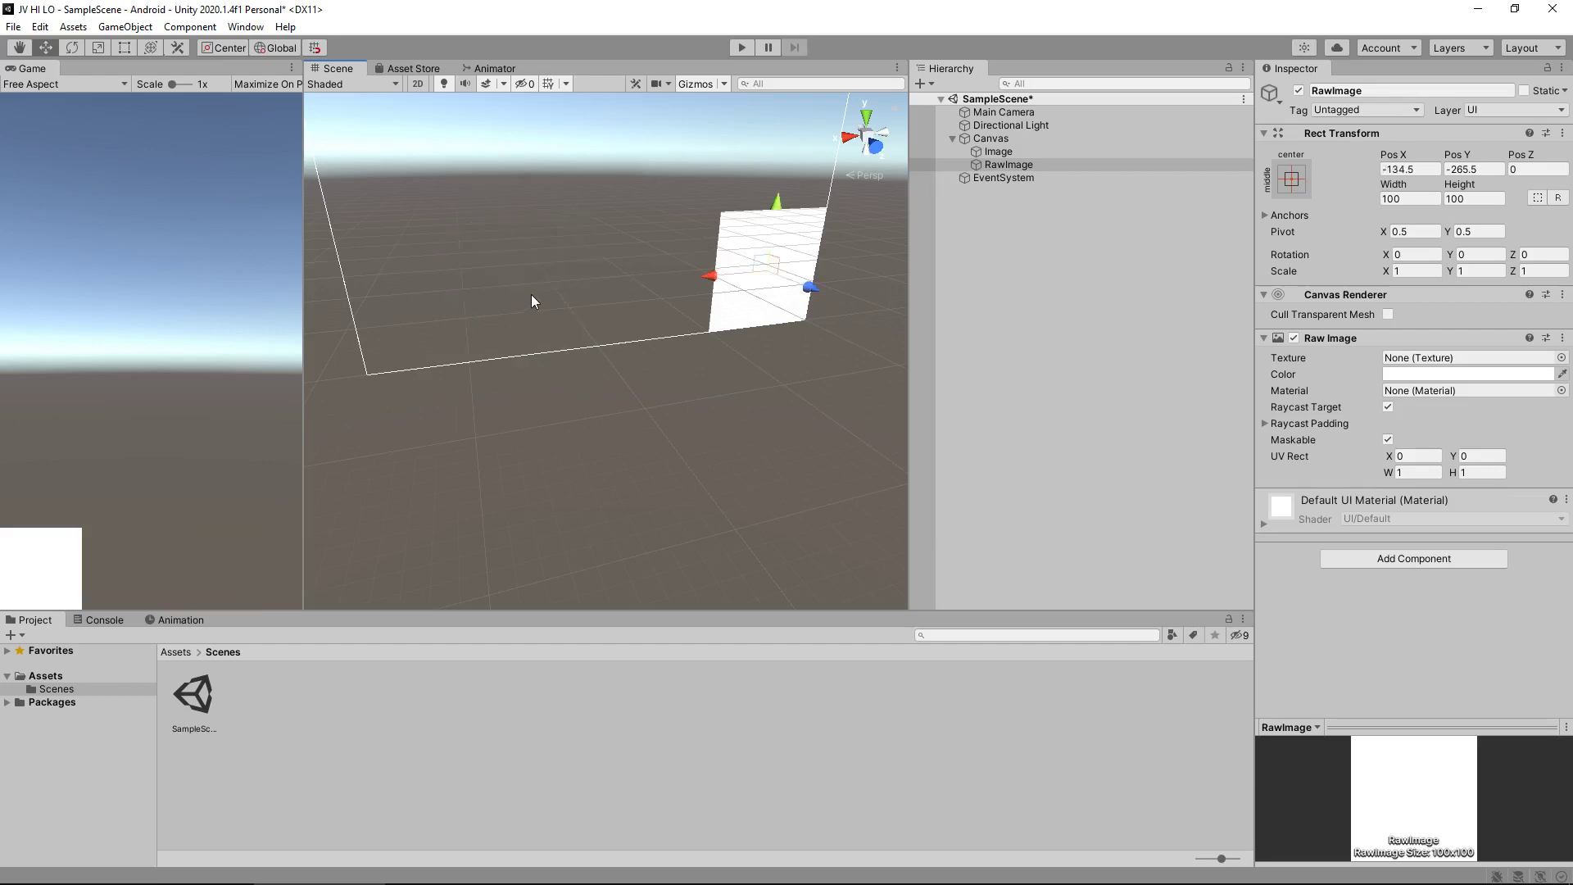
key("ctrl+y")
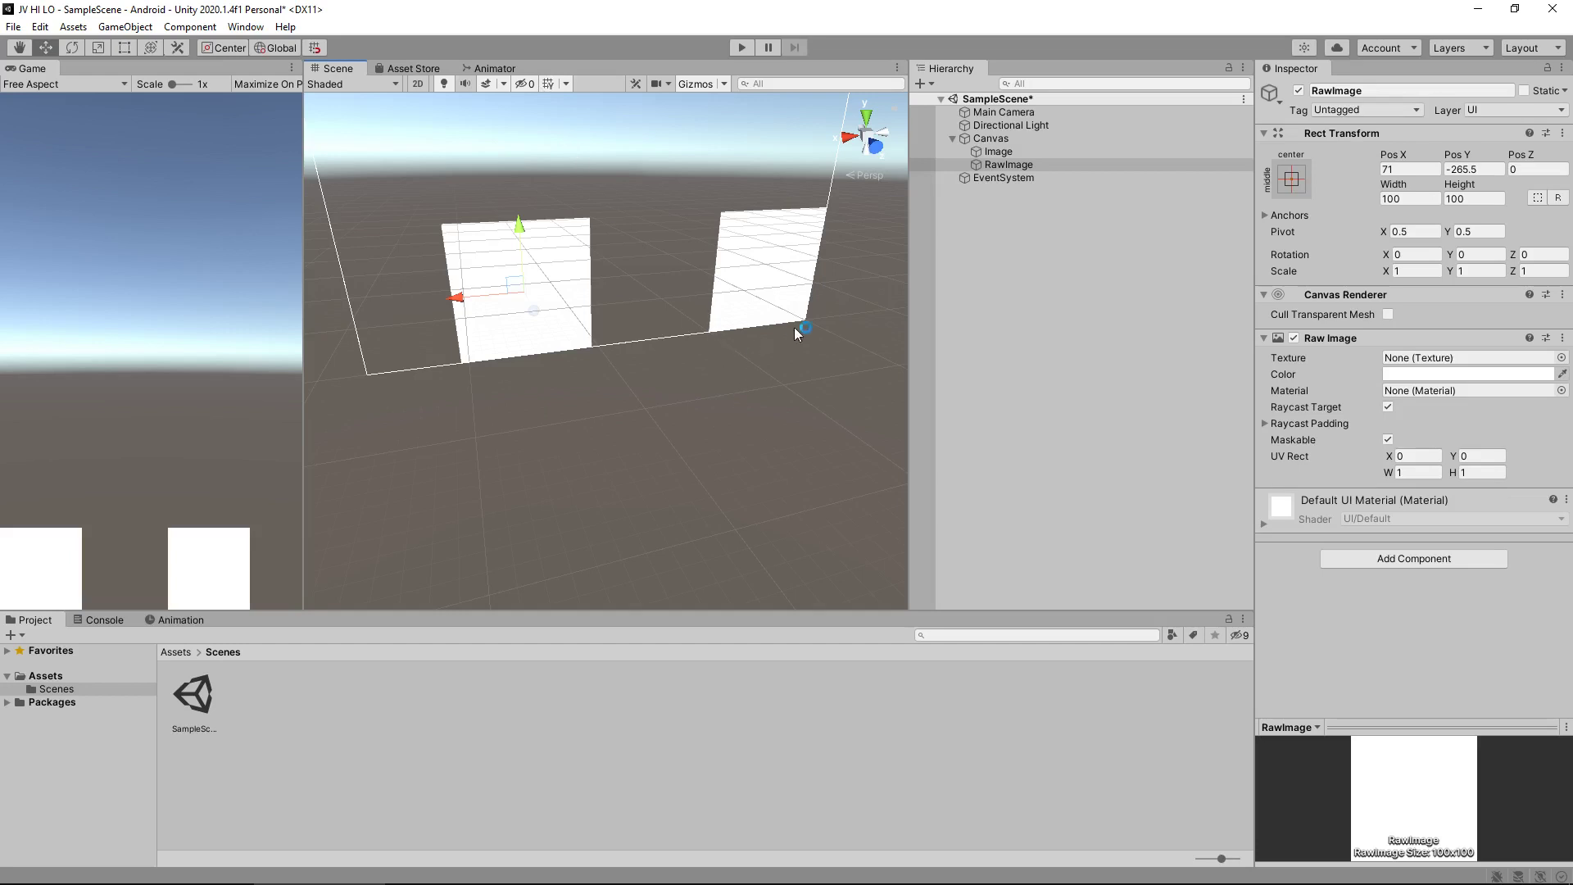
Tilt the RawImage around its X axis and view the canvas from the side.
left_click_drag(1392, 253, 1446, 403)
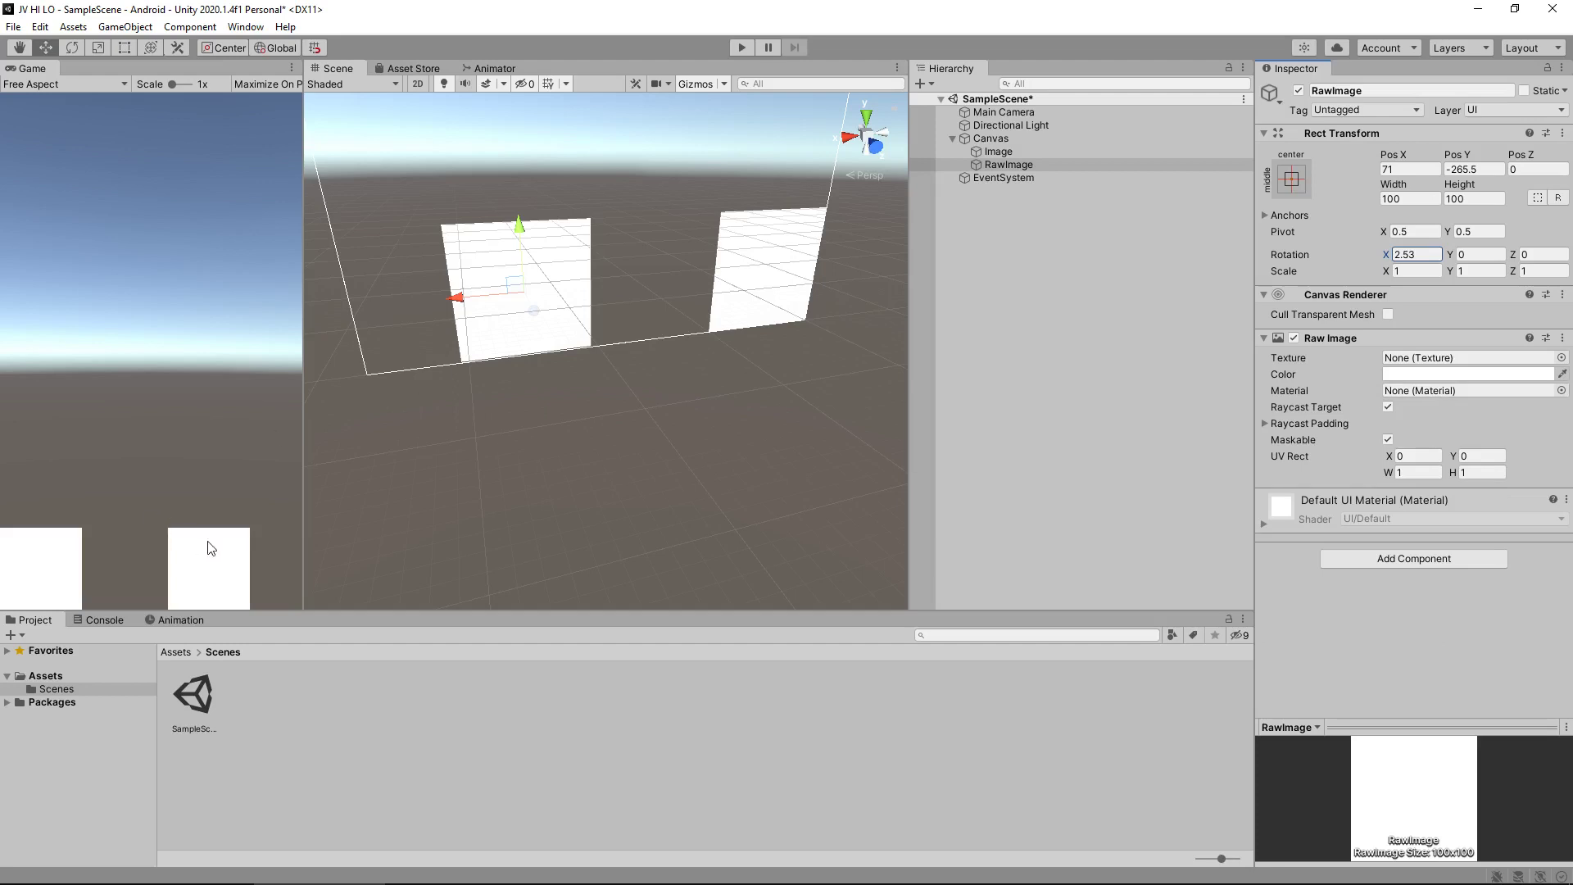
left_click_drag(493, 405, 770, 450, "alt")
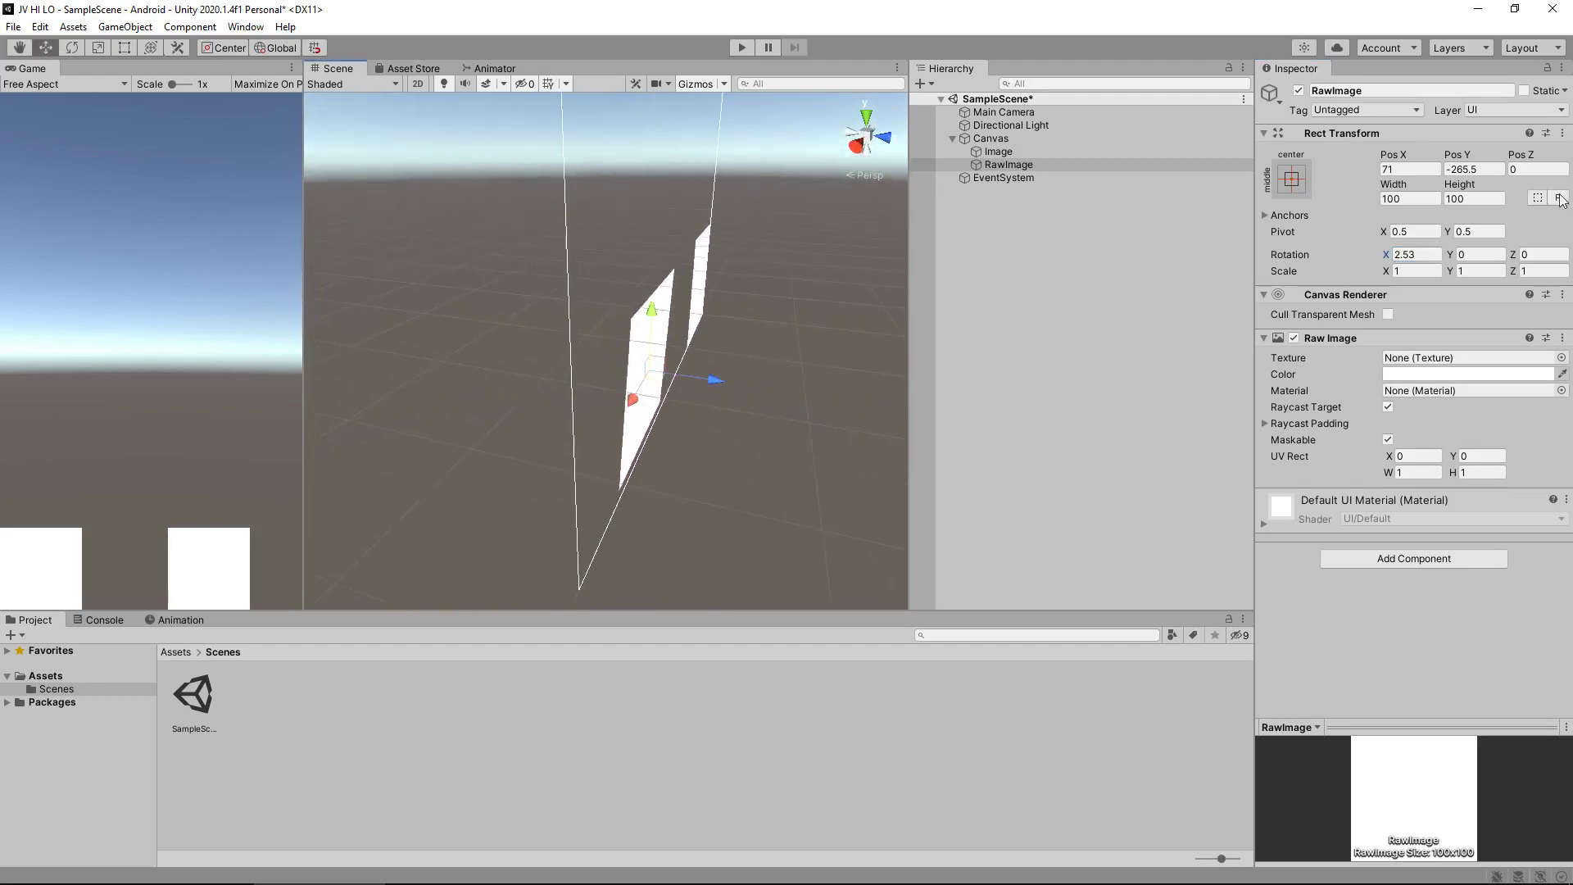
left_click_drag(1385, 254, 1497, 209)
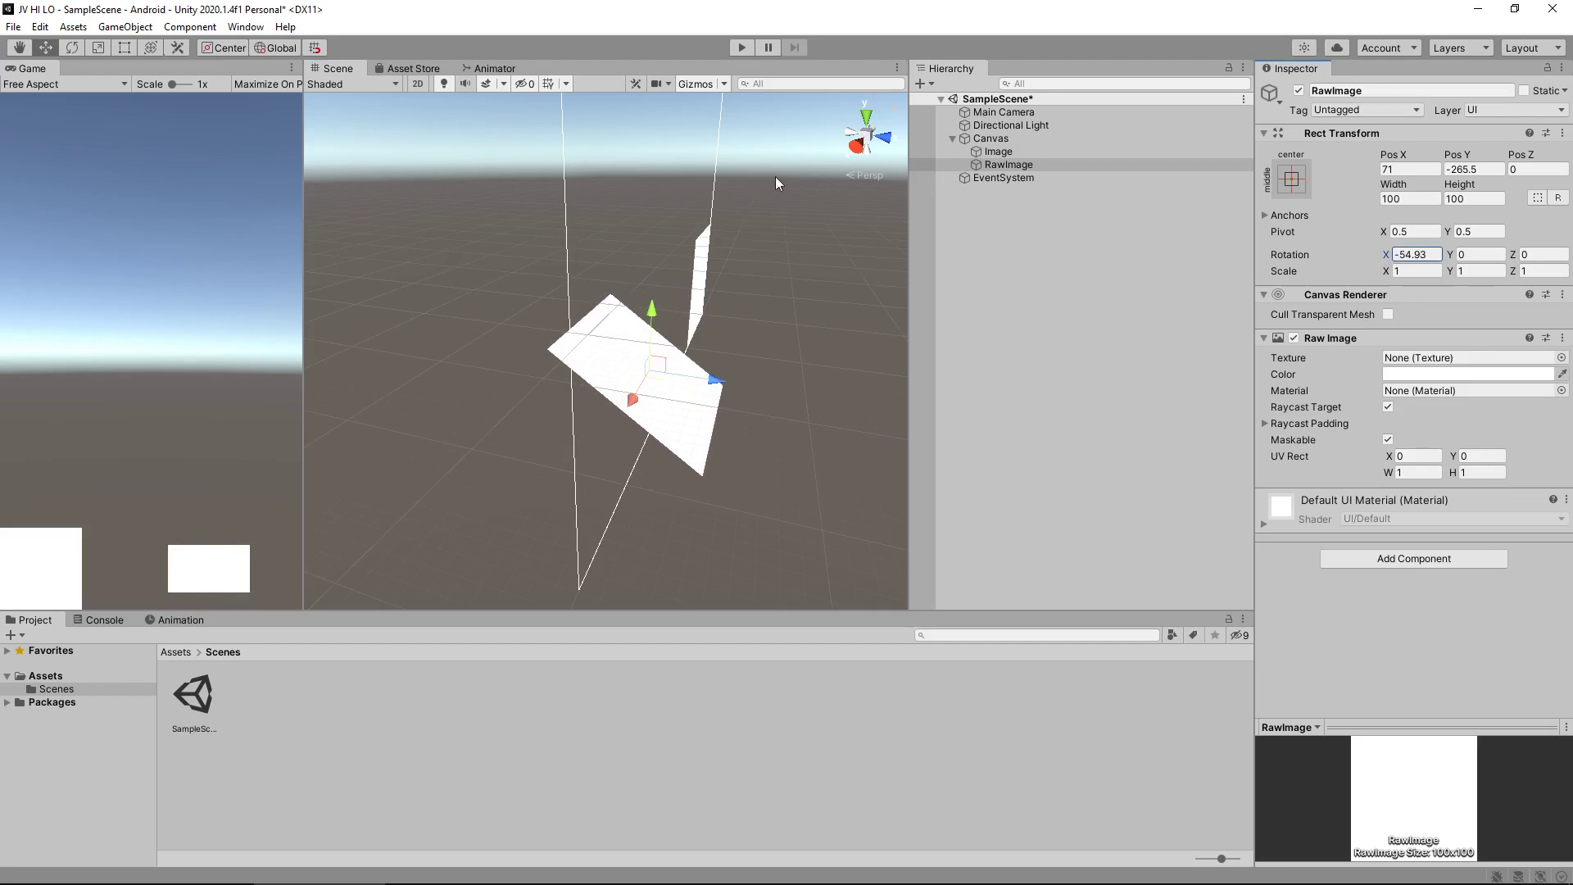
left_click(995, 137)
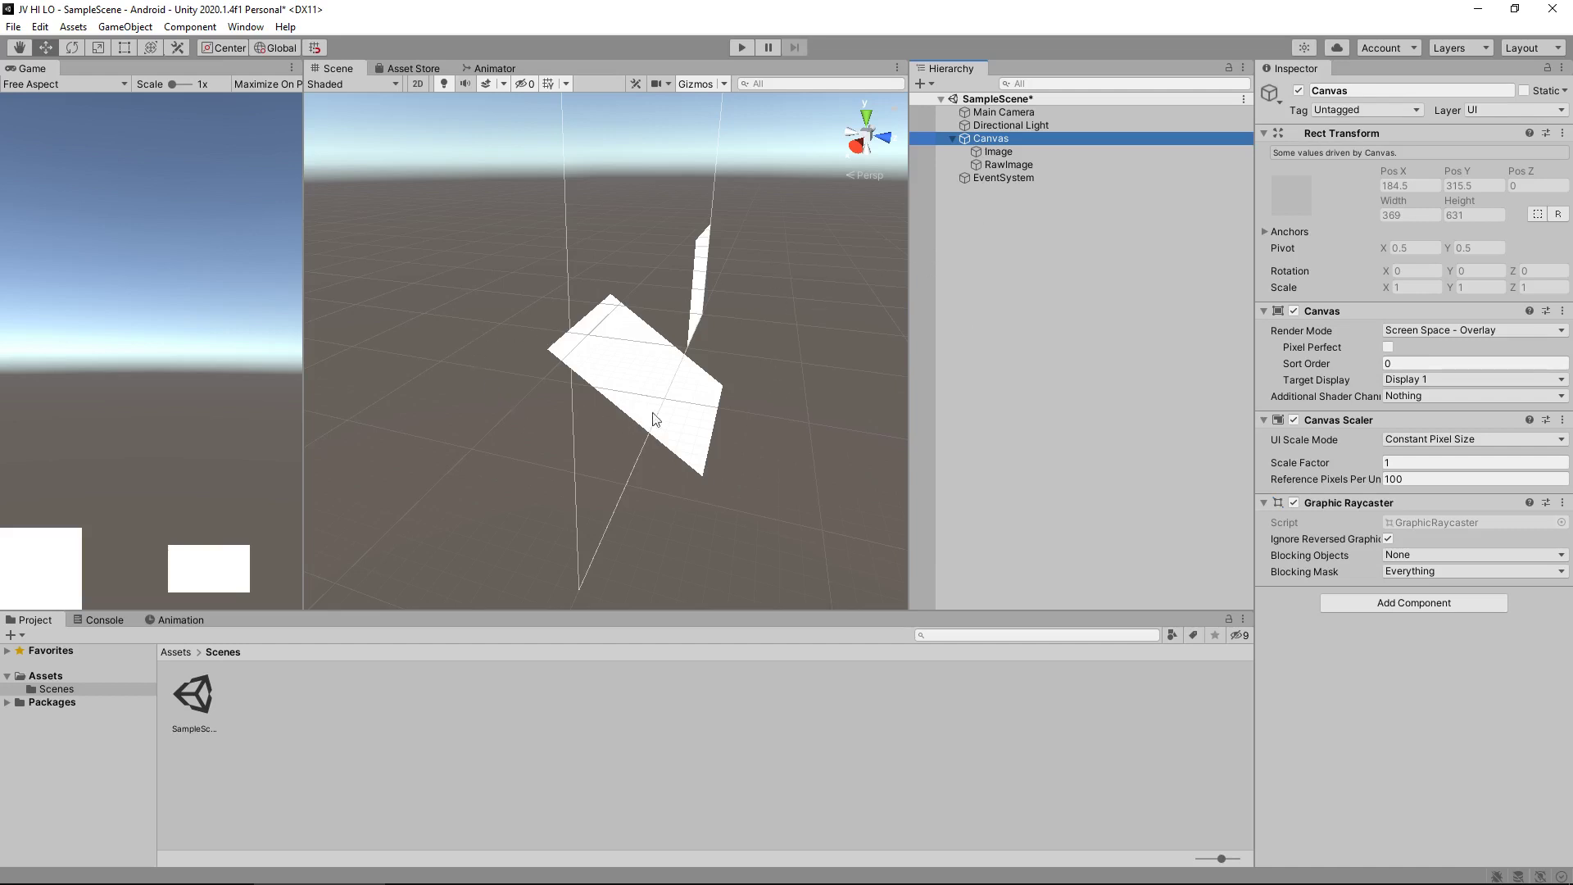
Reset the RawImage's X and Y rotation back to 0.
left_click(676, 397)
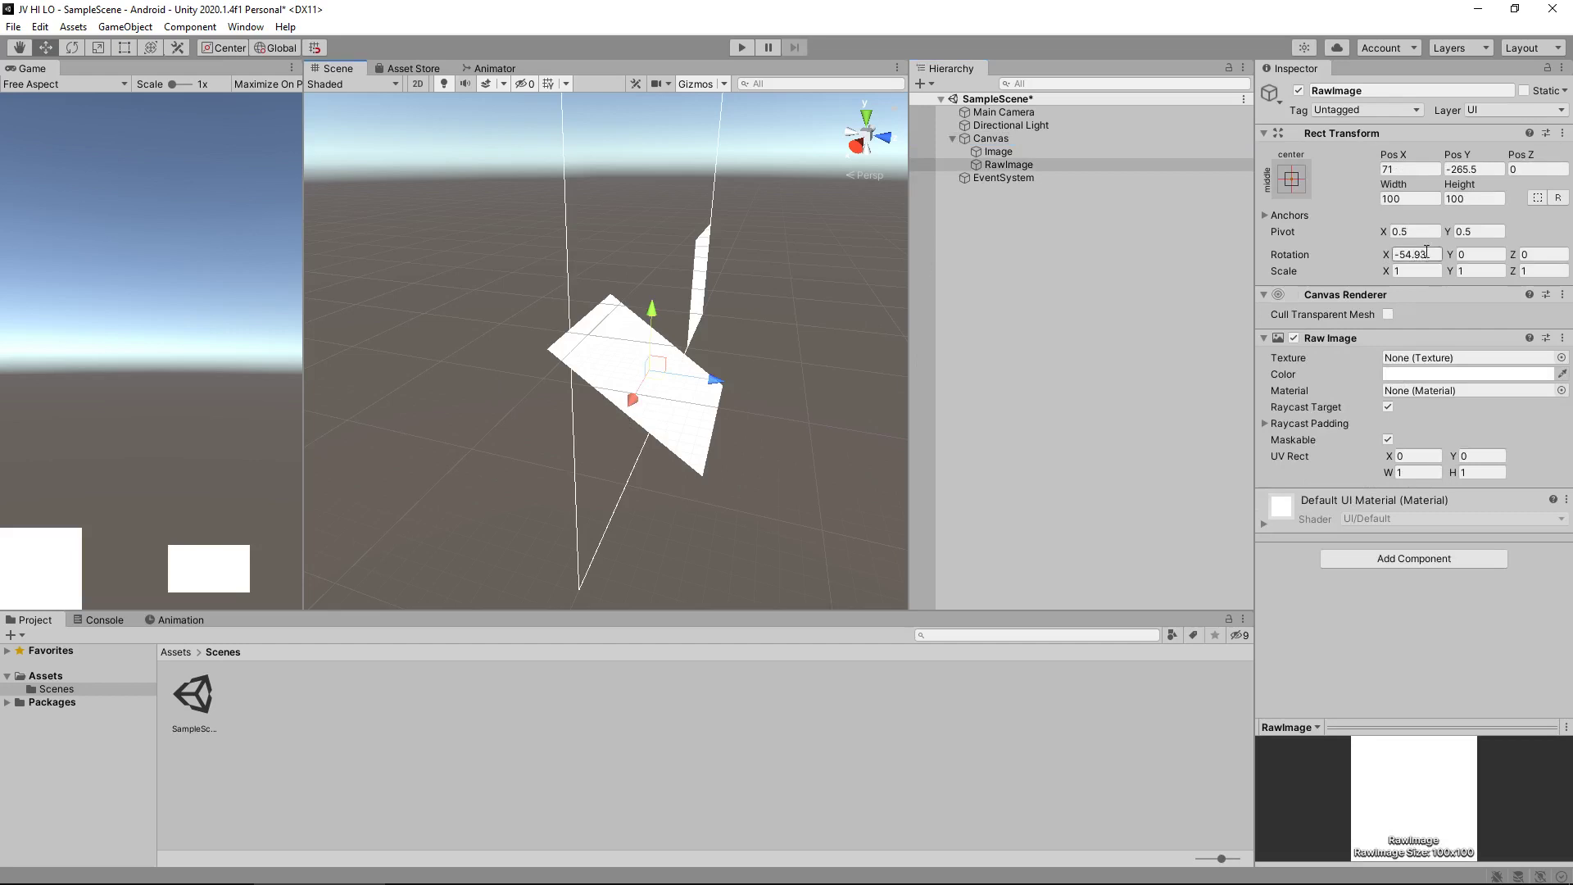
left_click(1426, 253)
type("0")
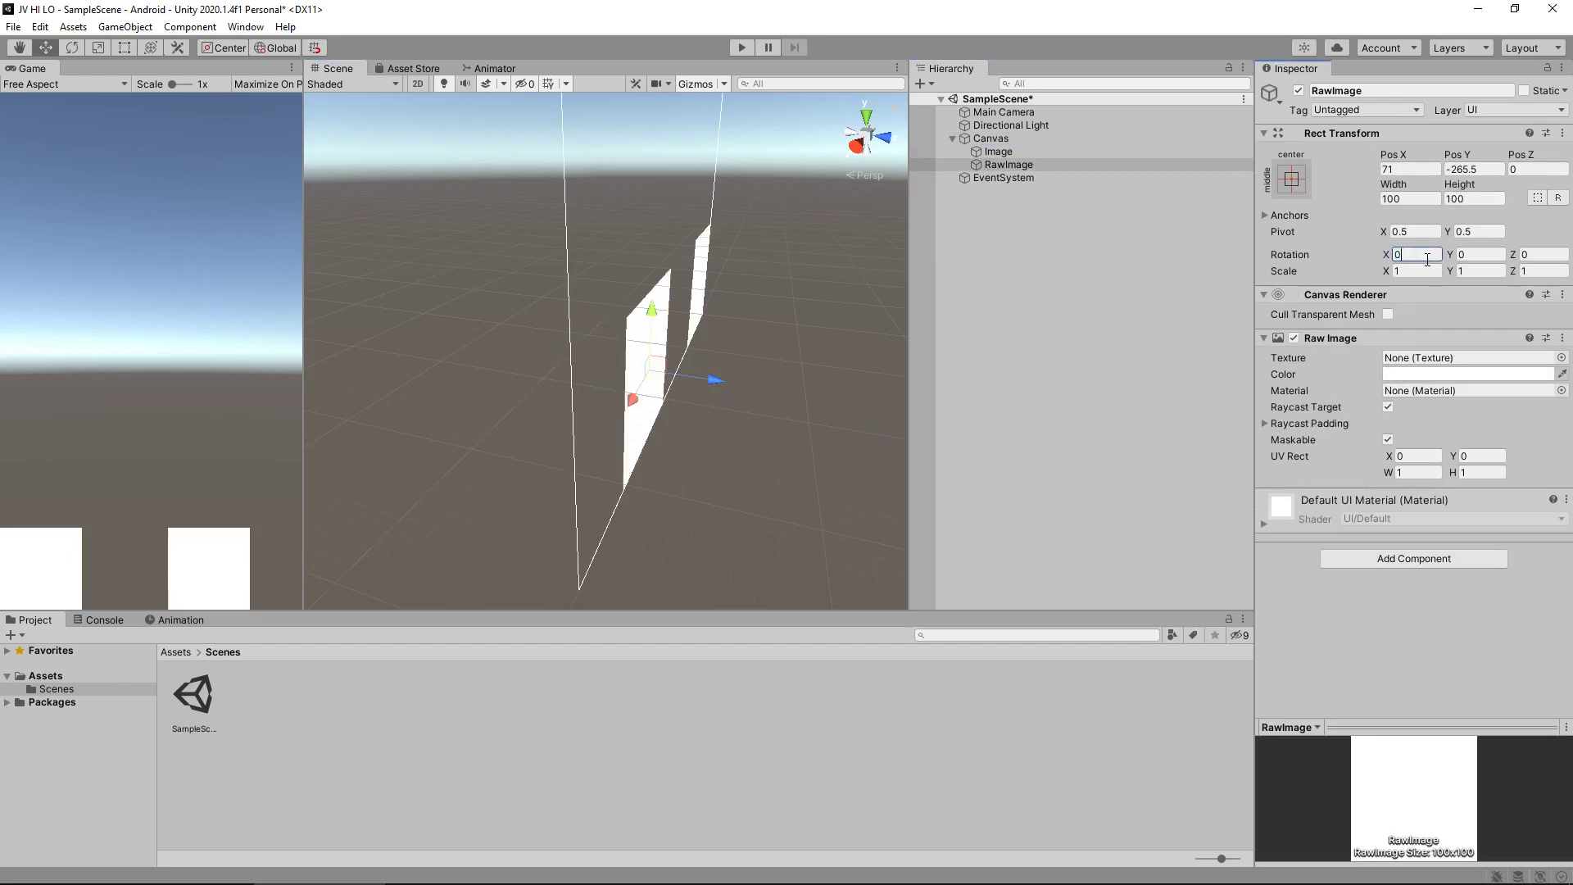
left_click_drag(1452, 254, 308, 346)
middle_click_drag(784, 324, 657, 285)
Frame the RawImage and orbit the Scene view to face the canvas head-on.
key("f")
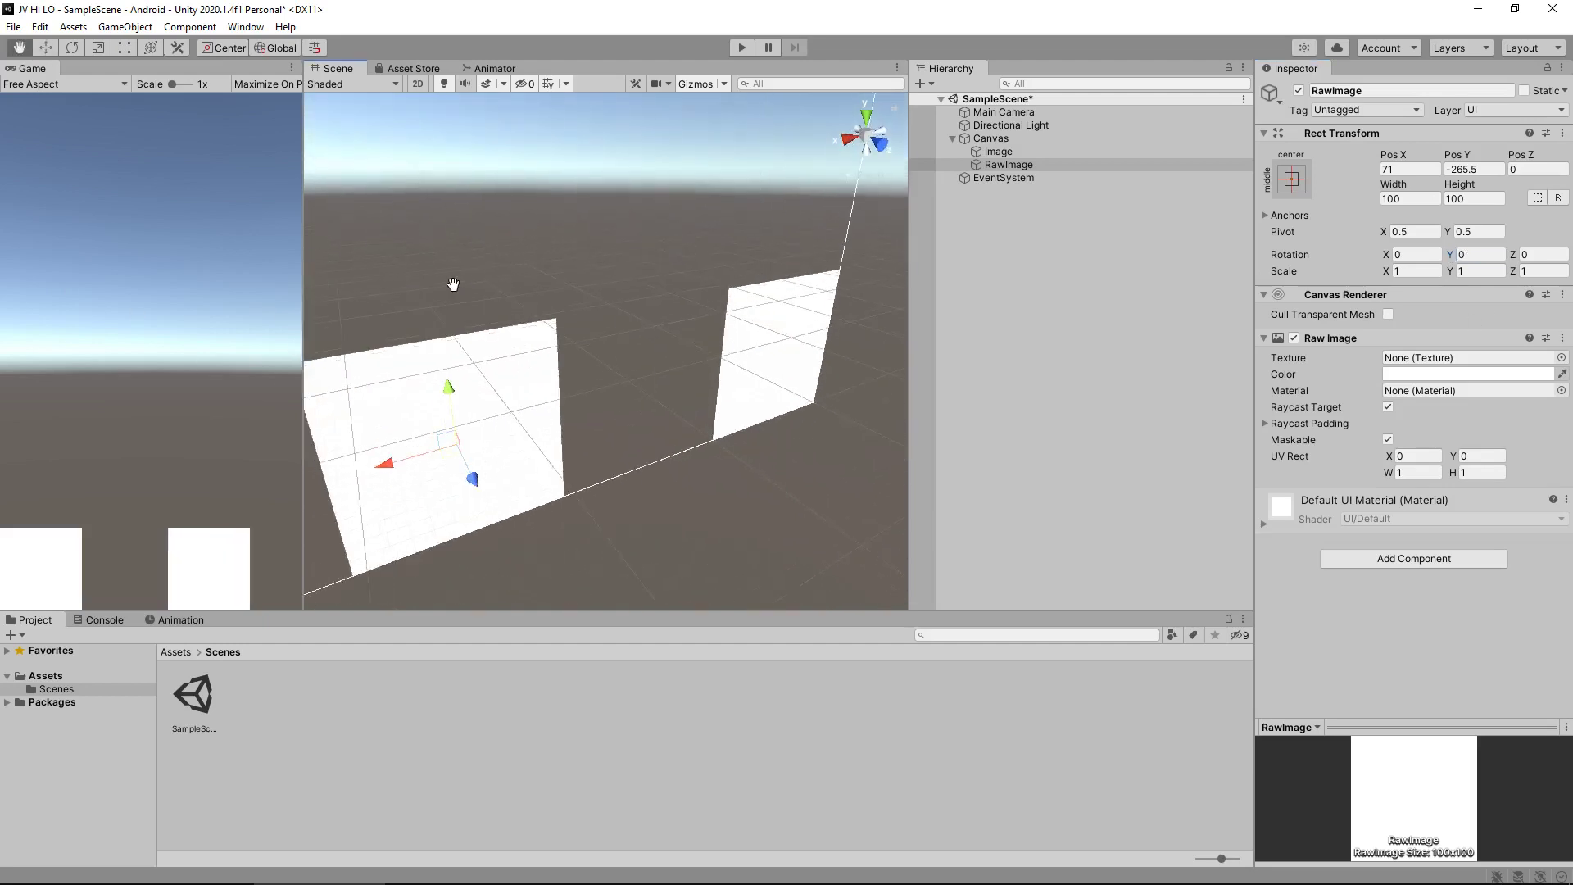
scroll(668, 329, "down", 5)
left_click_drag(667, 329, 679, 324, "alt")
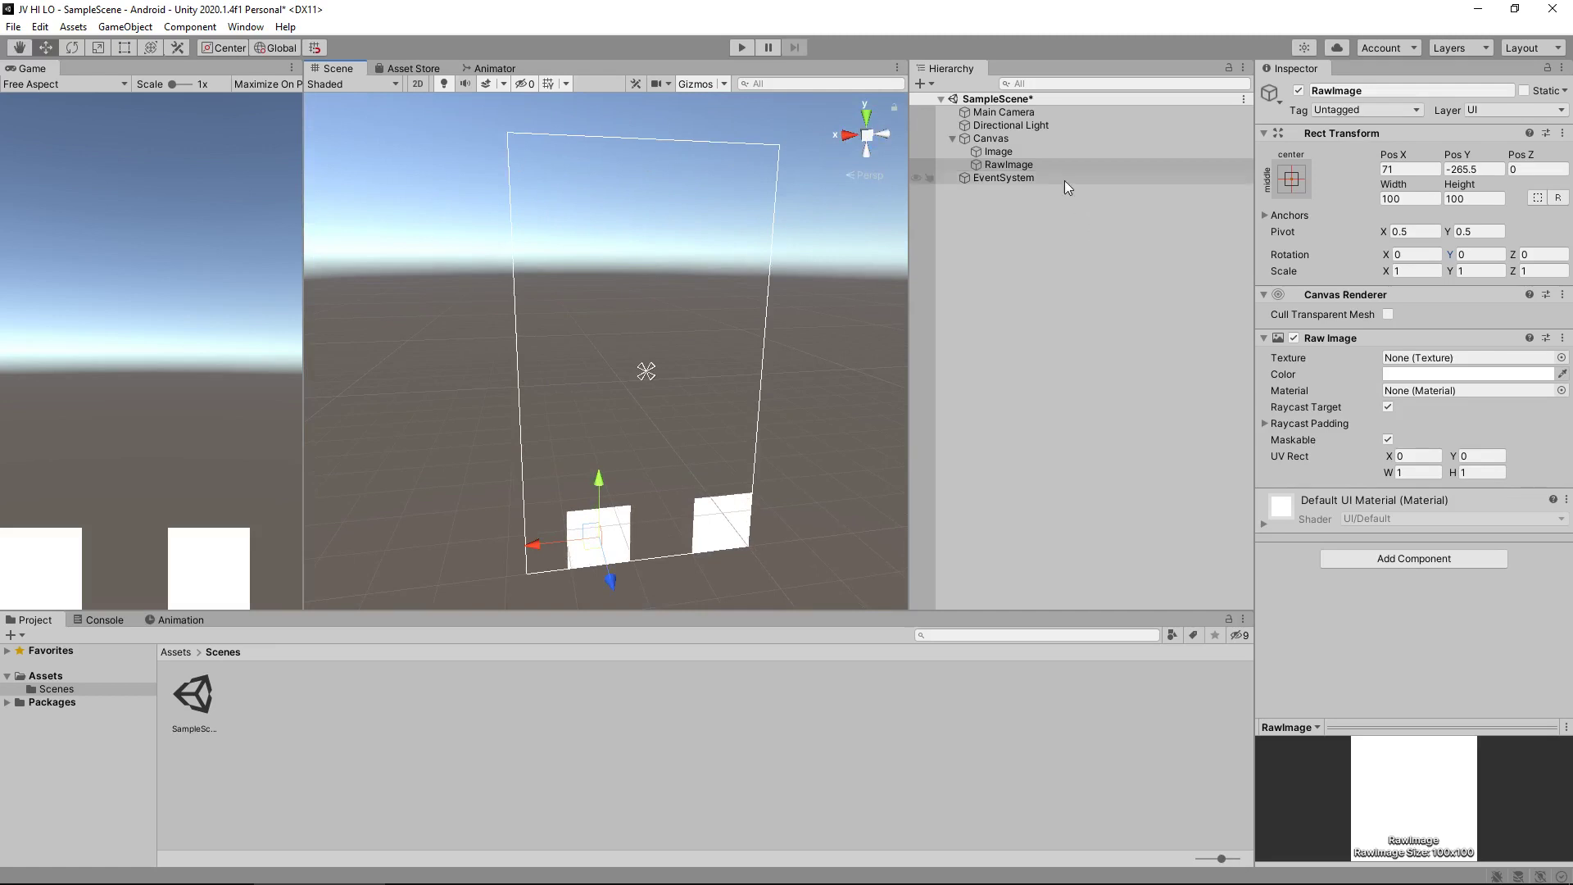
Anchor the RawImage with the stretch/stretch preset.
left_click(1029, 165)
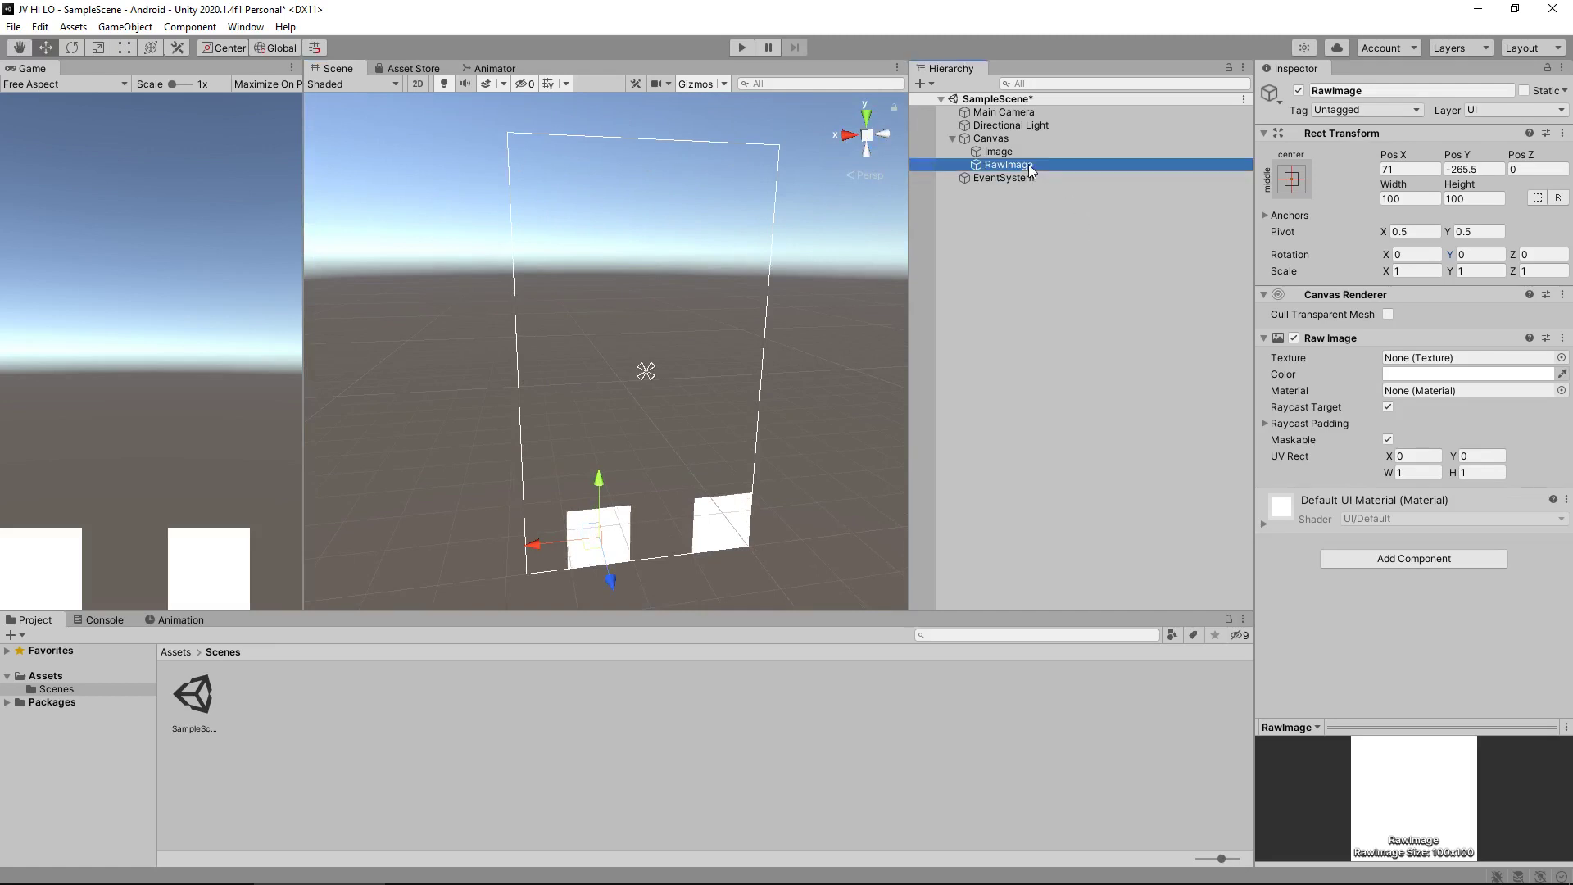
left_click(1292, 181)
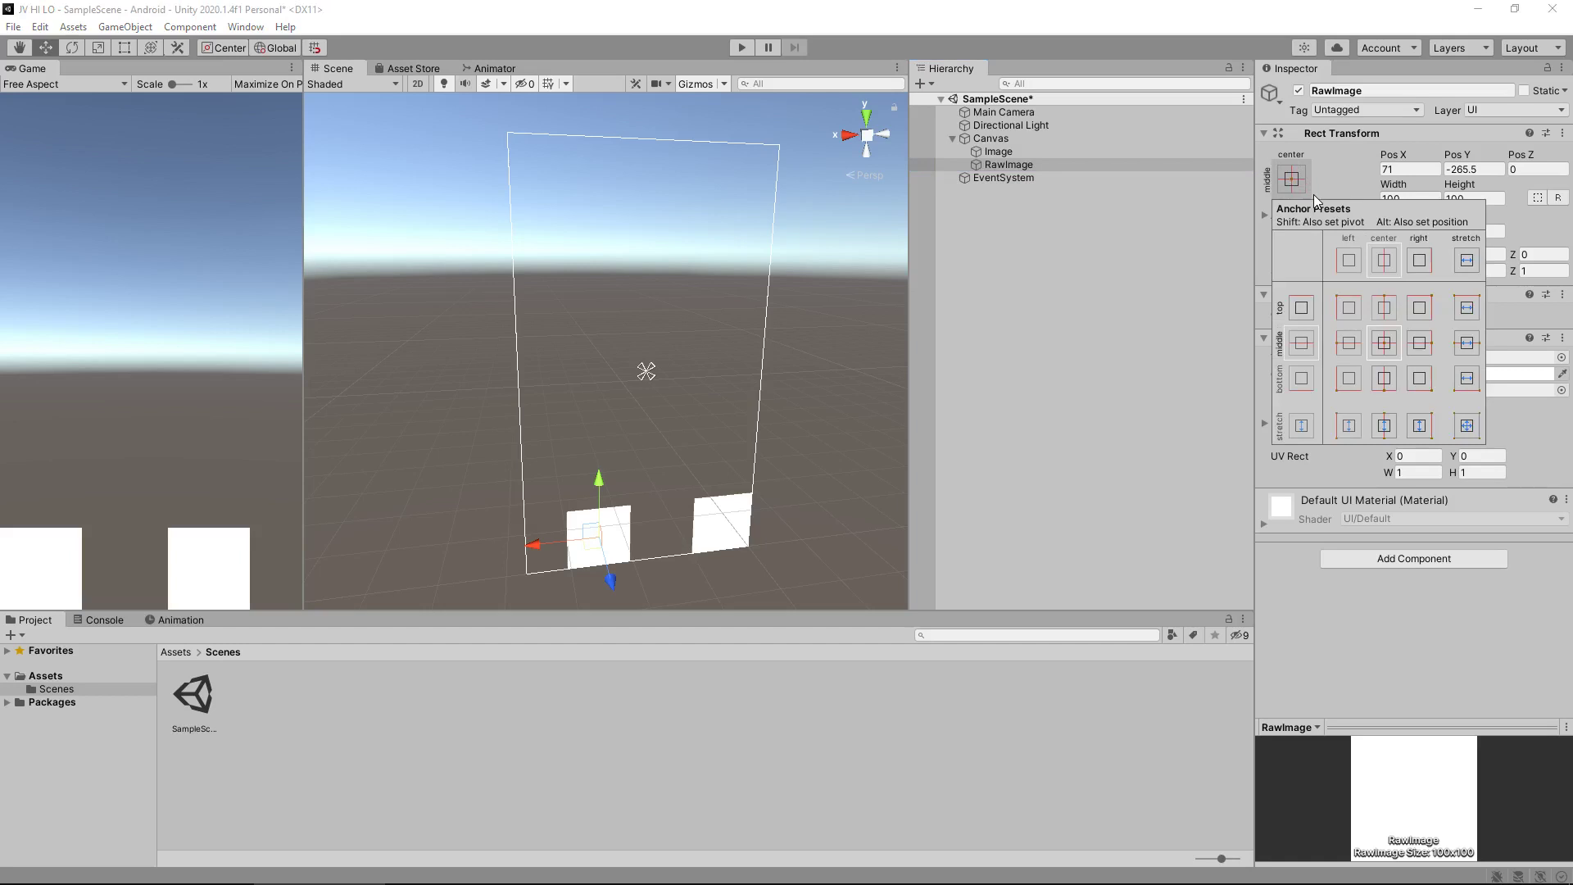
left_click(1467, 425)
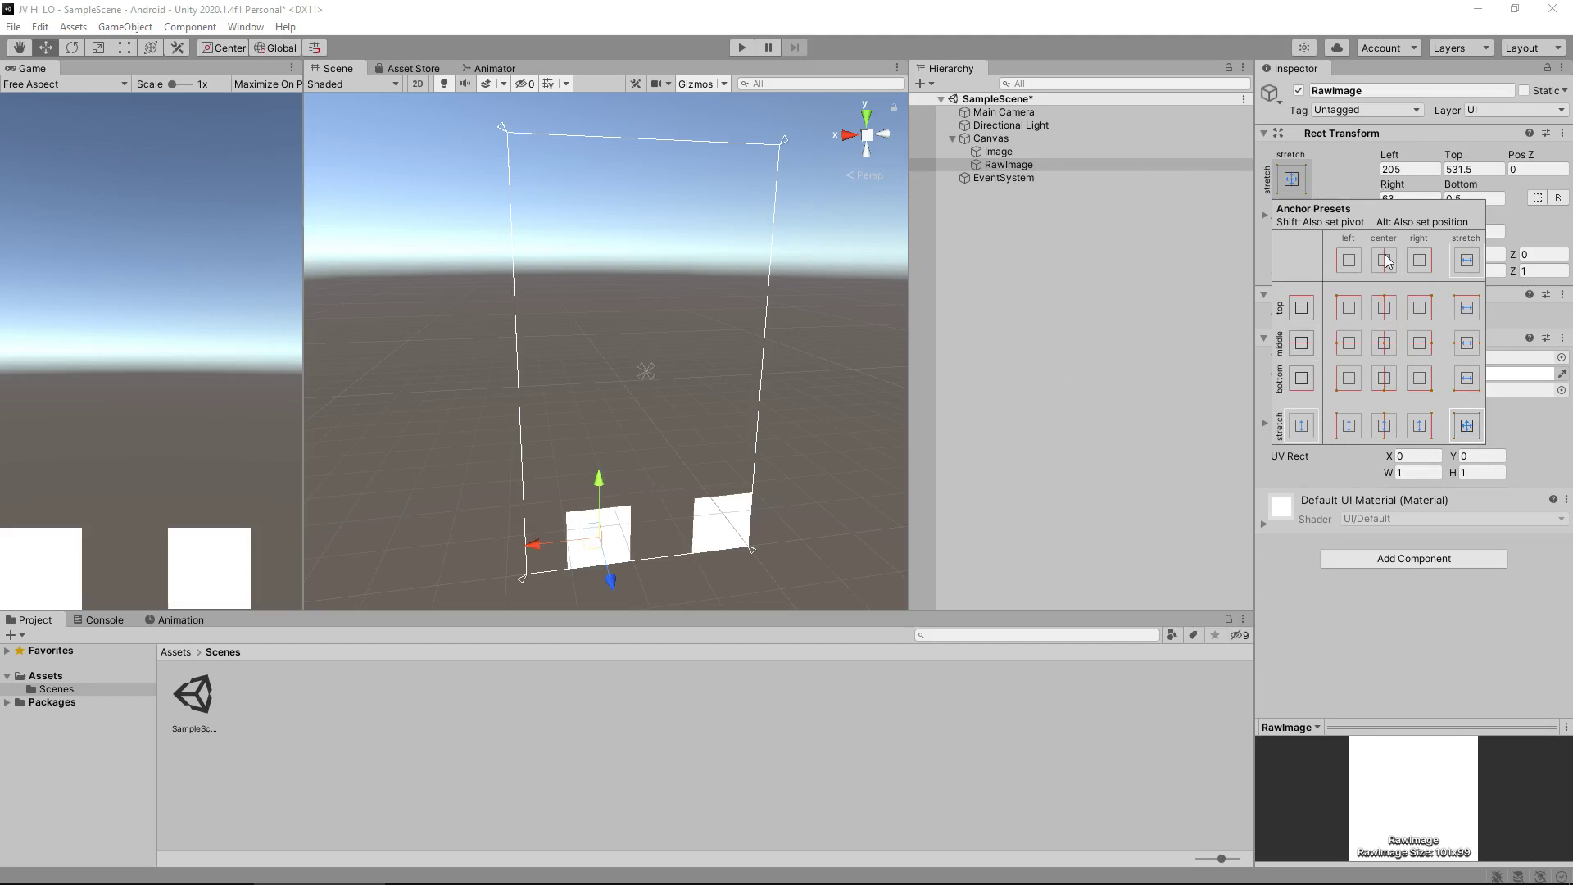
Set the RawImage's Left, Top, Right and Bottom offsets all to 0.
left_click(1410, 170)
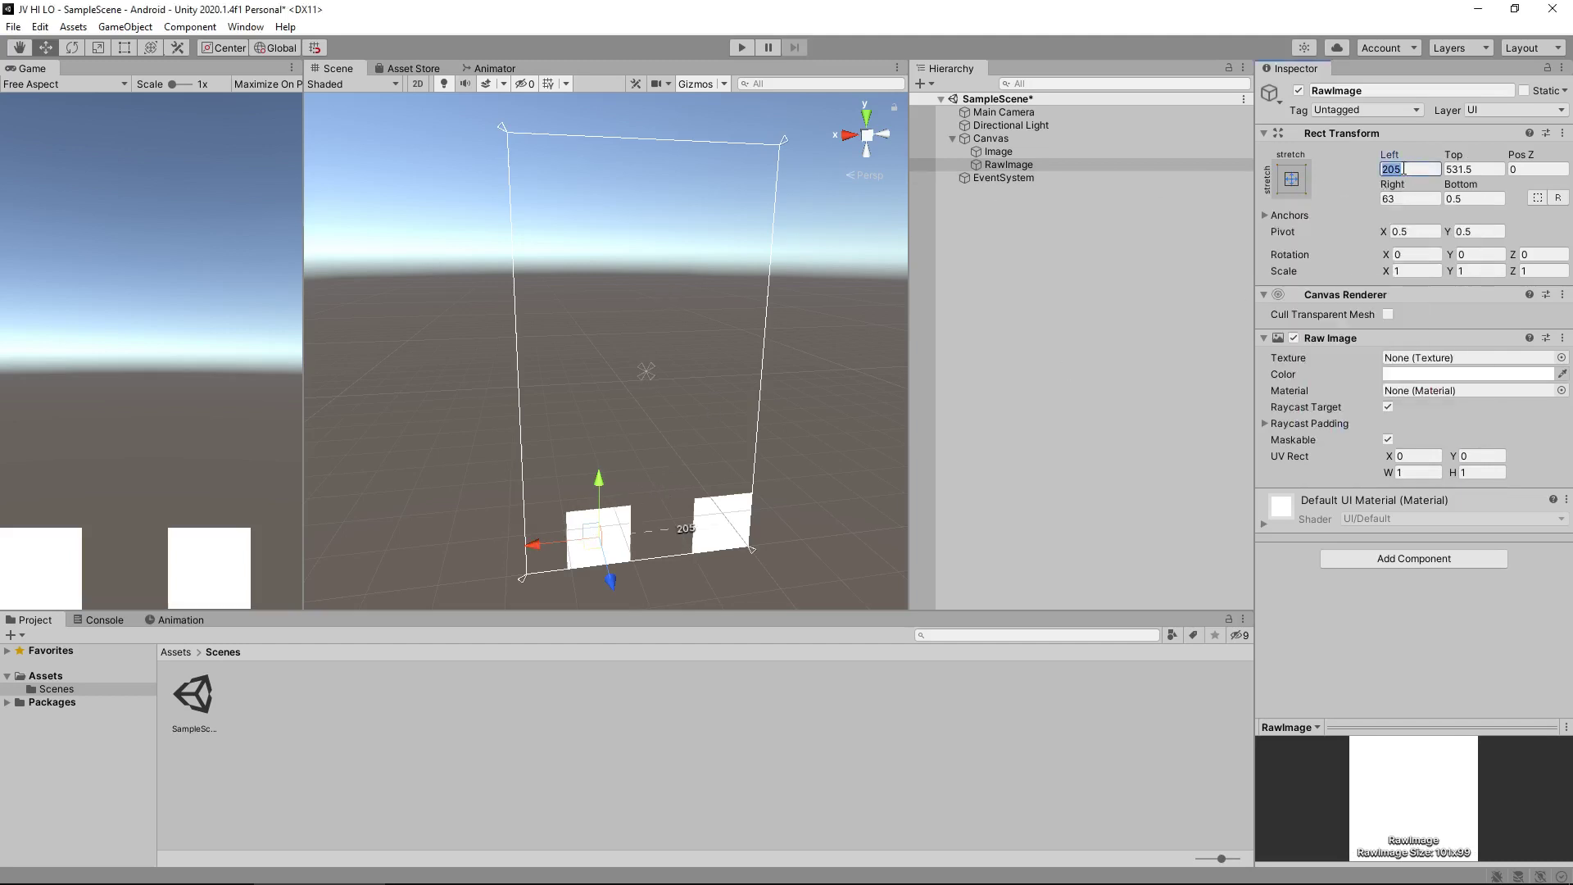
type("0")
left_click(1479, 171)
type("0")
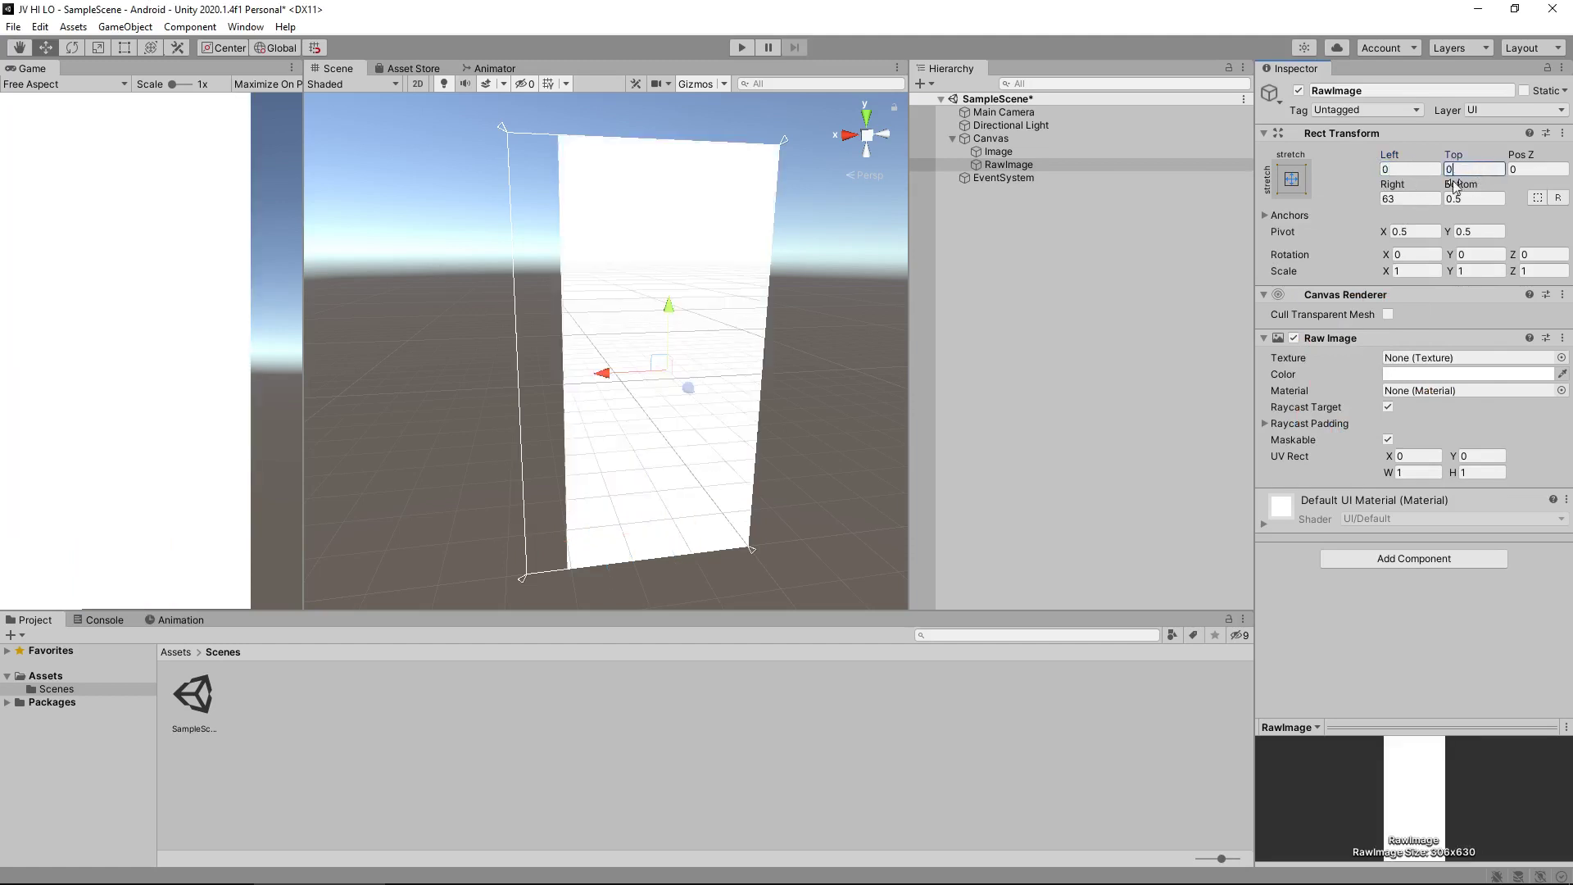
left_click(1411, 200)
type("0")
left_click(1480, 199)
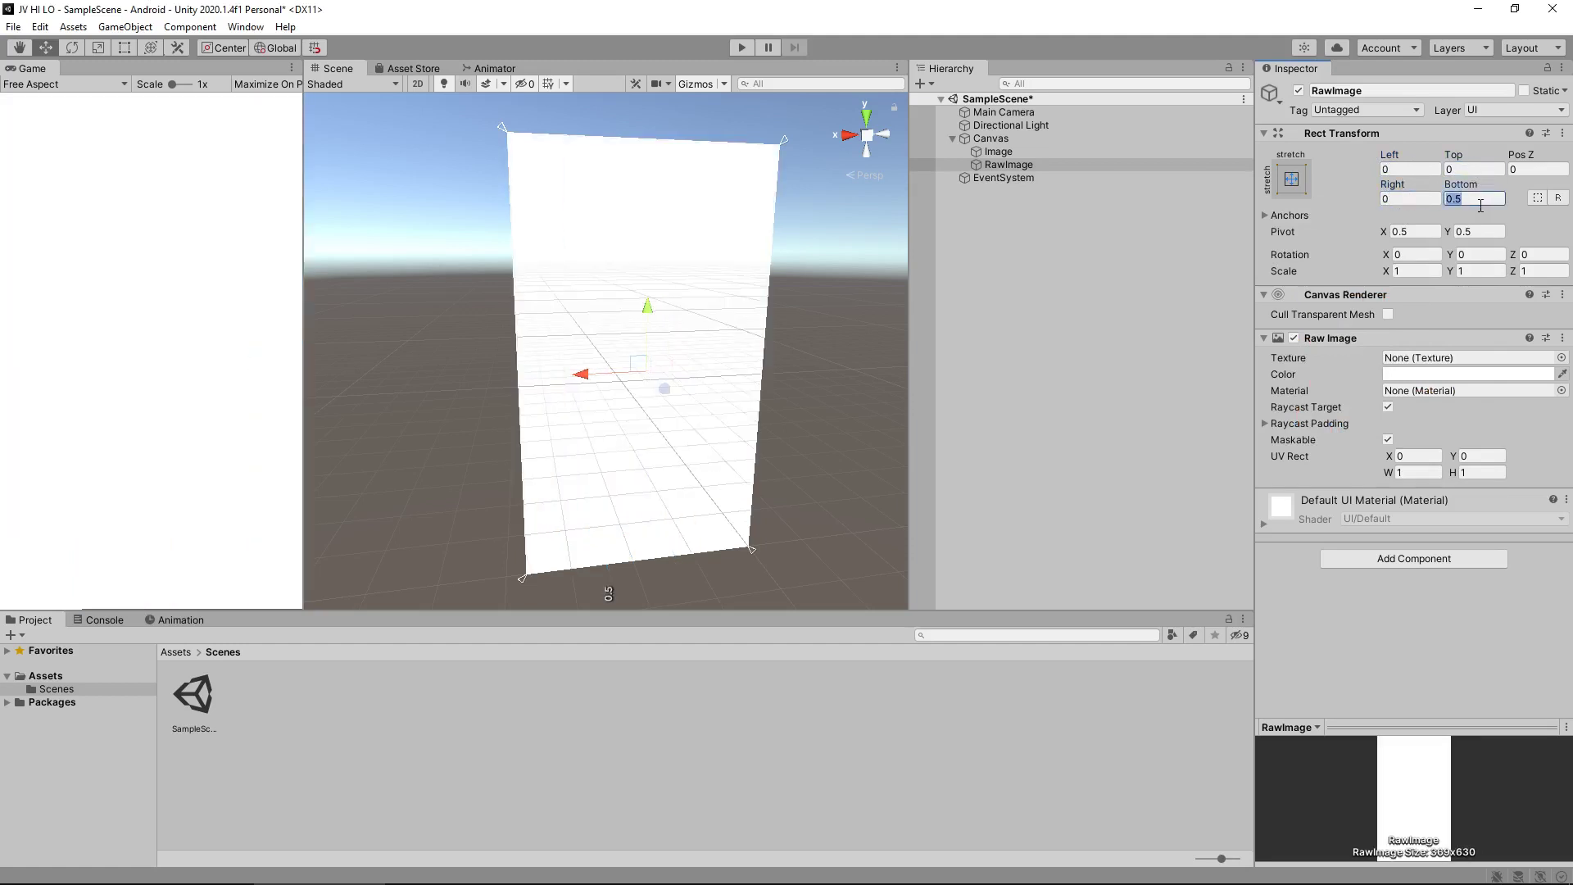
type("0")
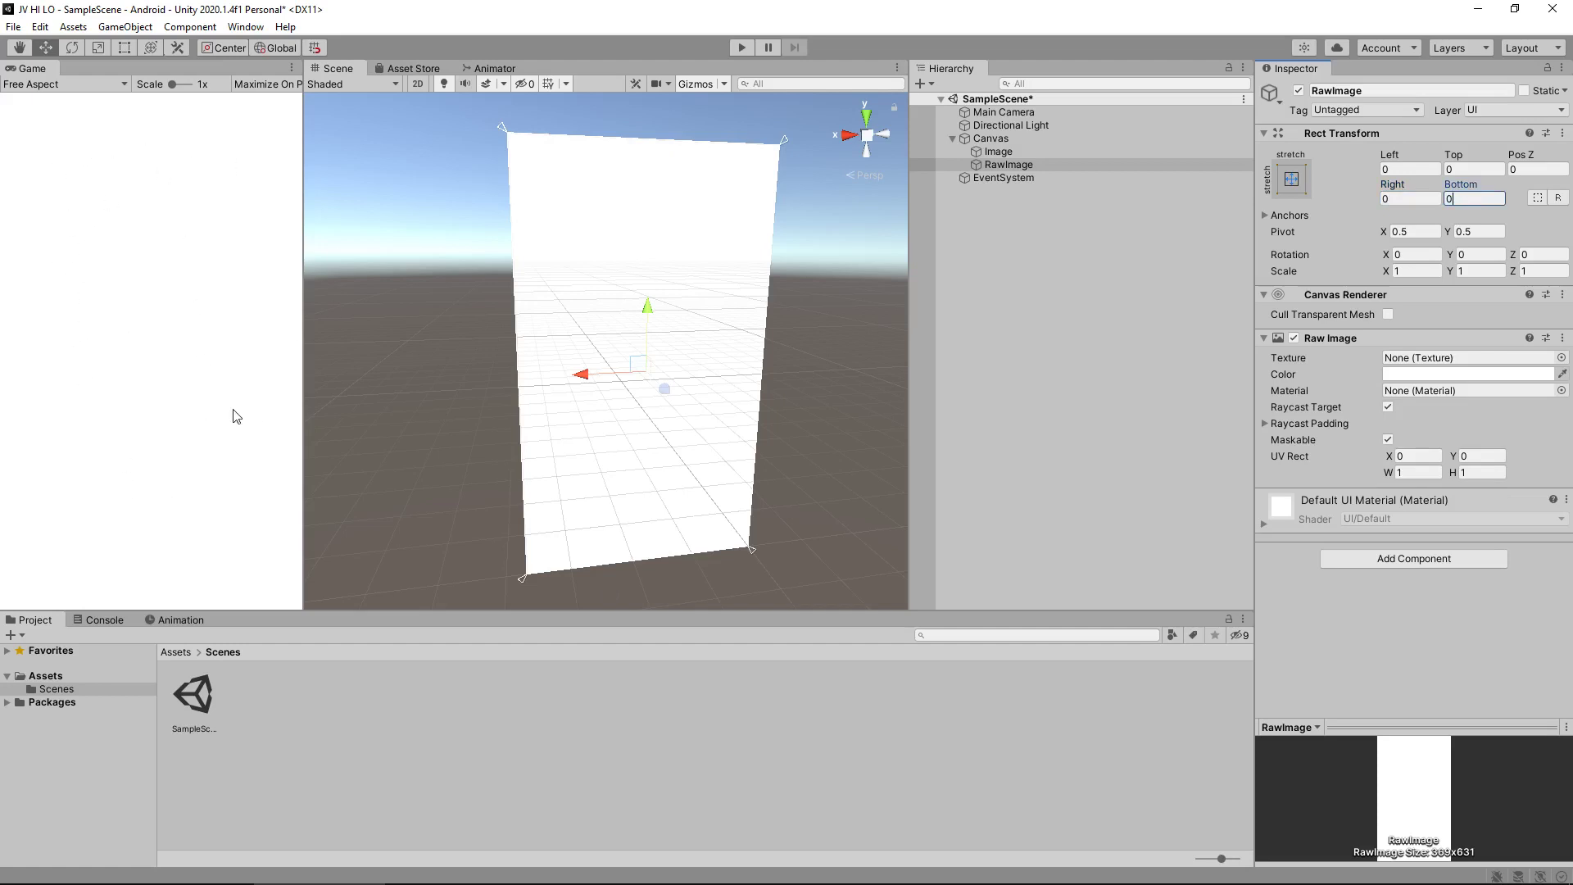
Set the RawImage colour to dark green 0A630E with alpha 255.
left_click(1414, 376)
left_click(1428, 440)
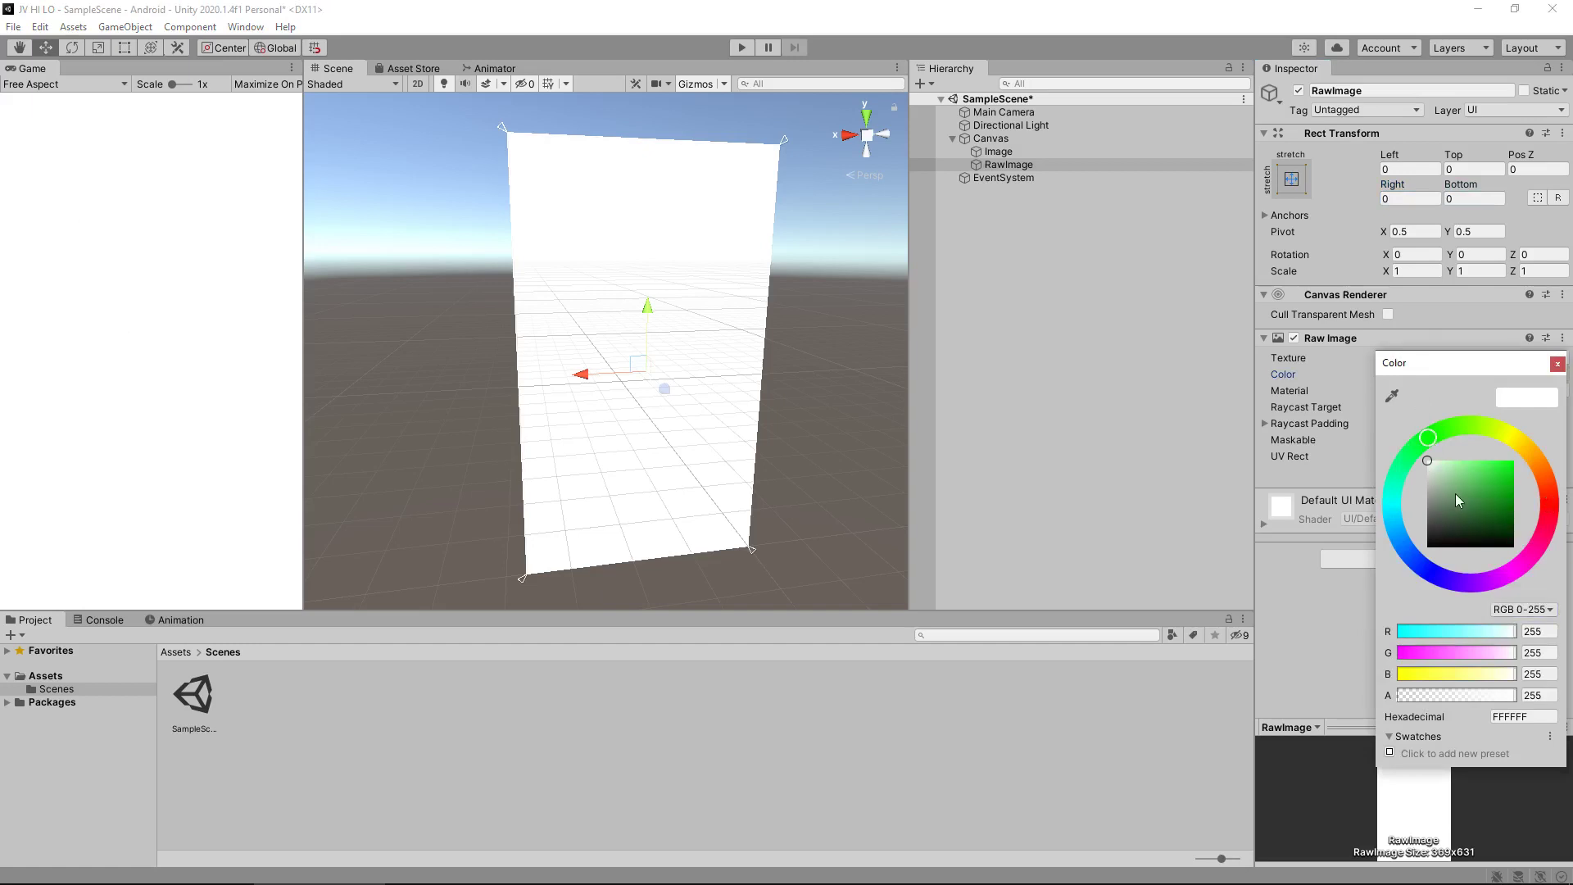
left_click_drag(1482, 490, 1505, 514)
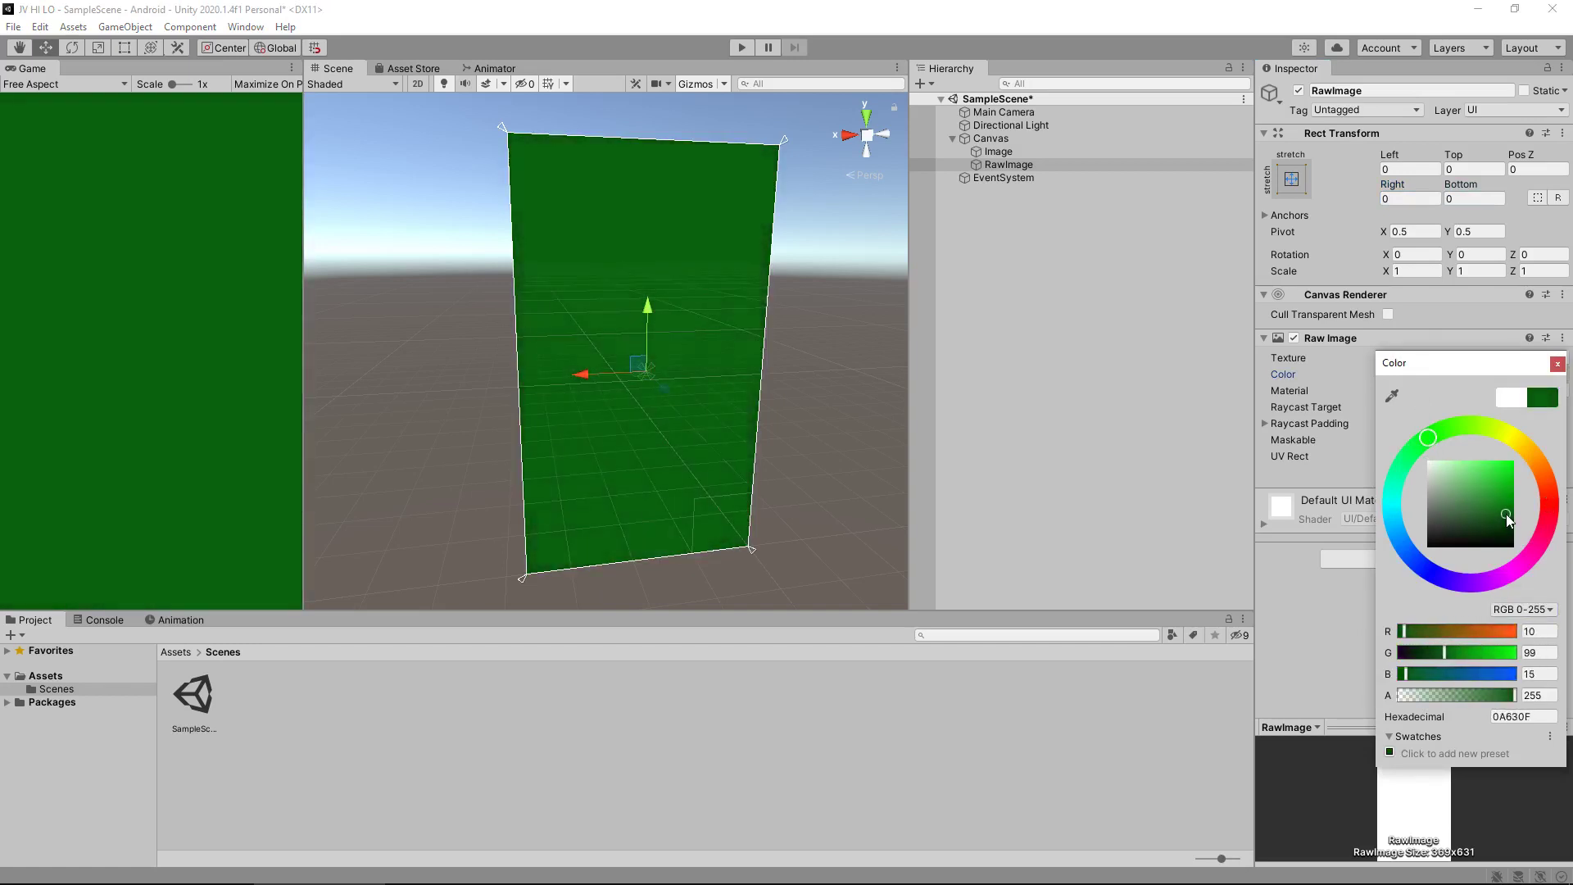
left_click(1287, 608)
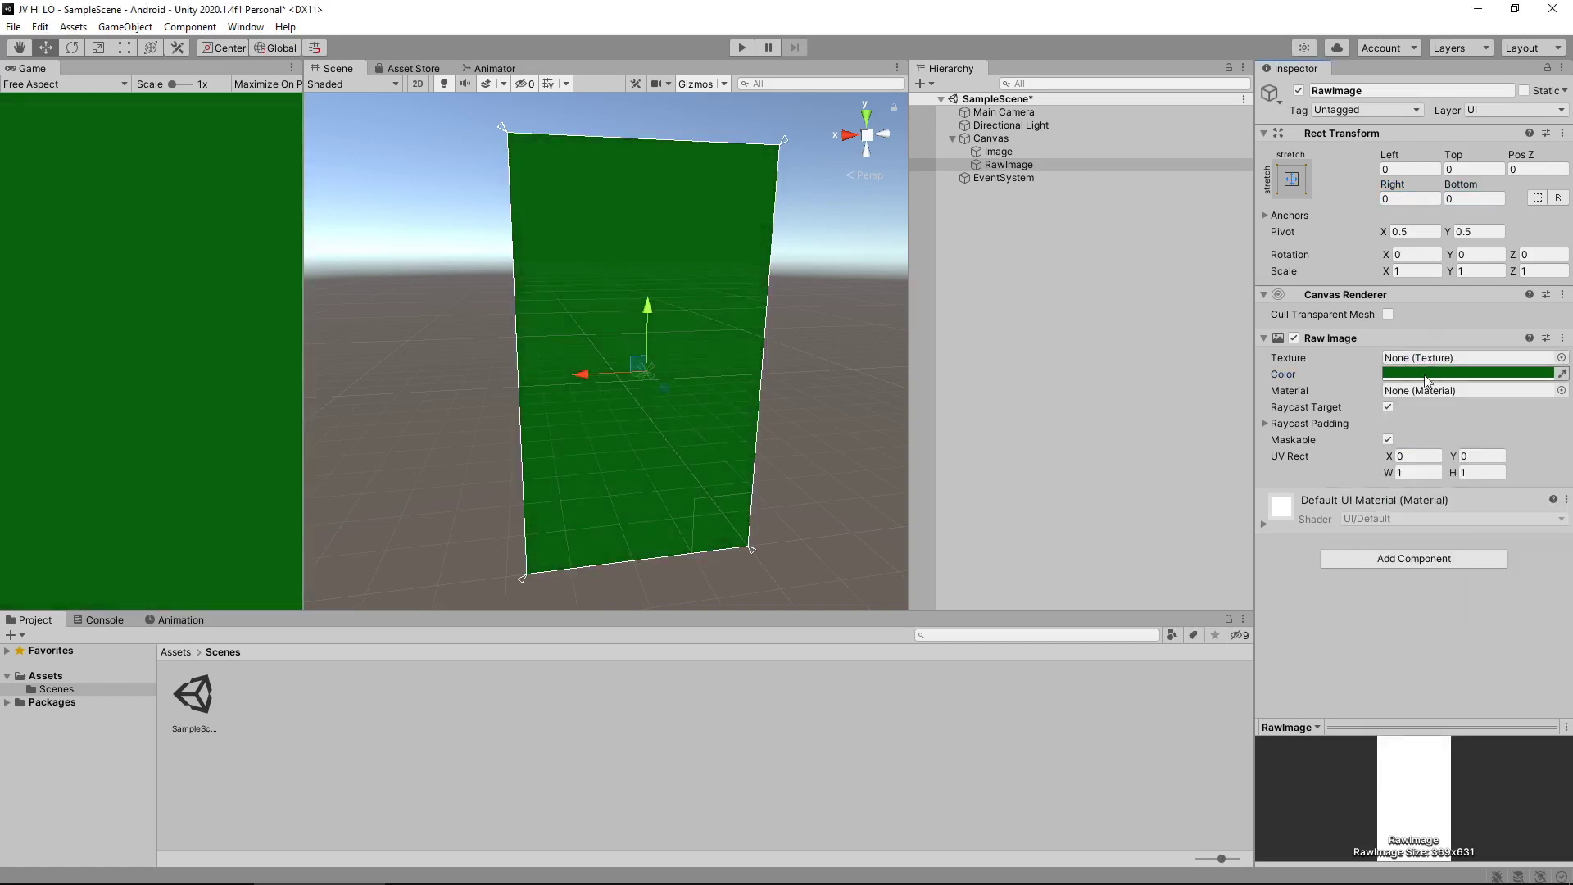
left_click(1476, 378)
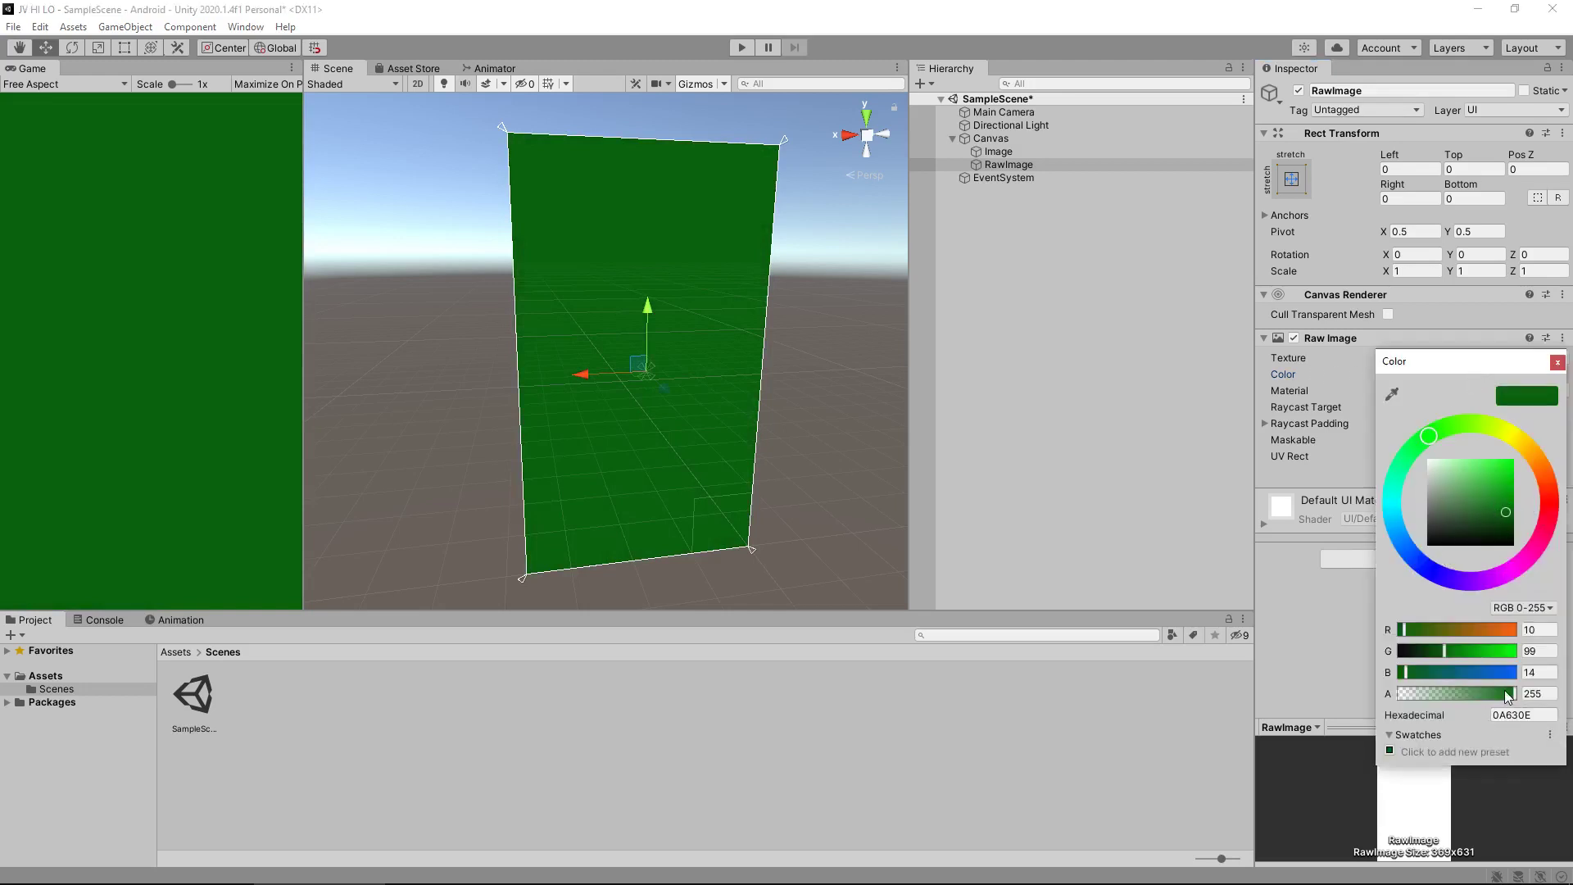
mouse_move(1514, 693)
left_mouse_down()
mouse_move(1433, 694)
mouse_move(1537, 698)
left_mouse_up()
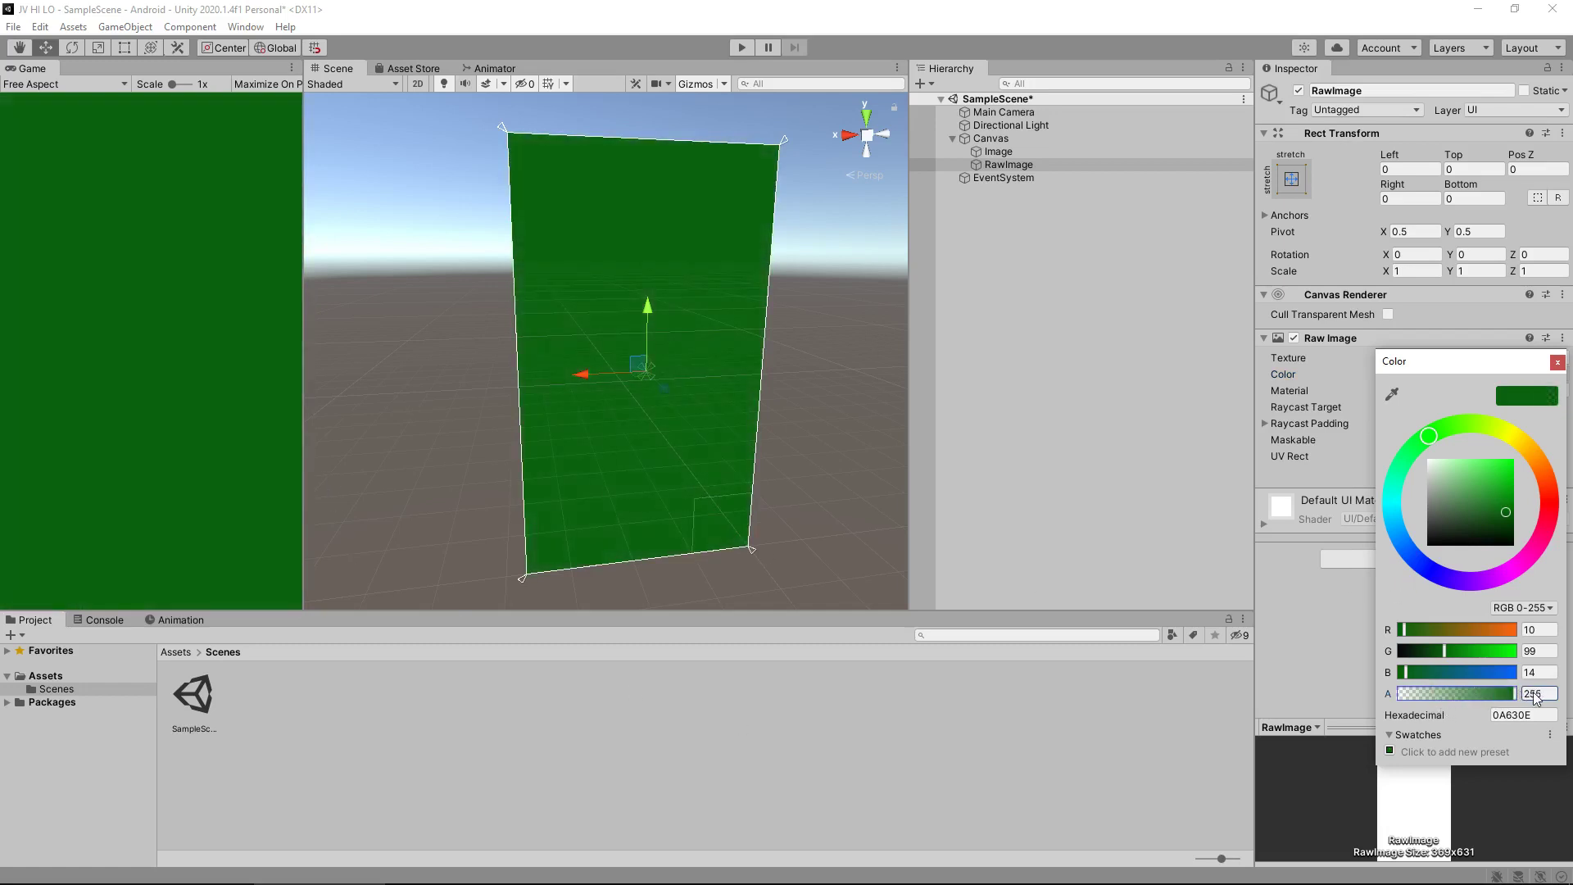
left_click(1553, 362)
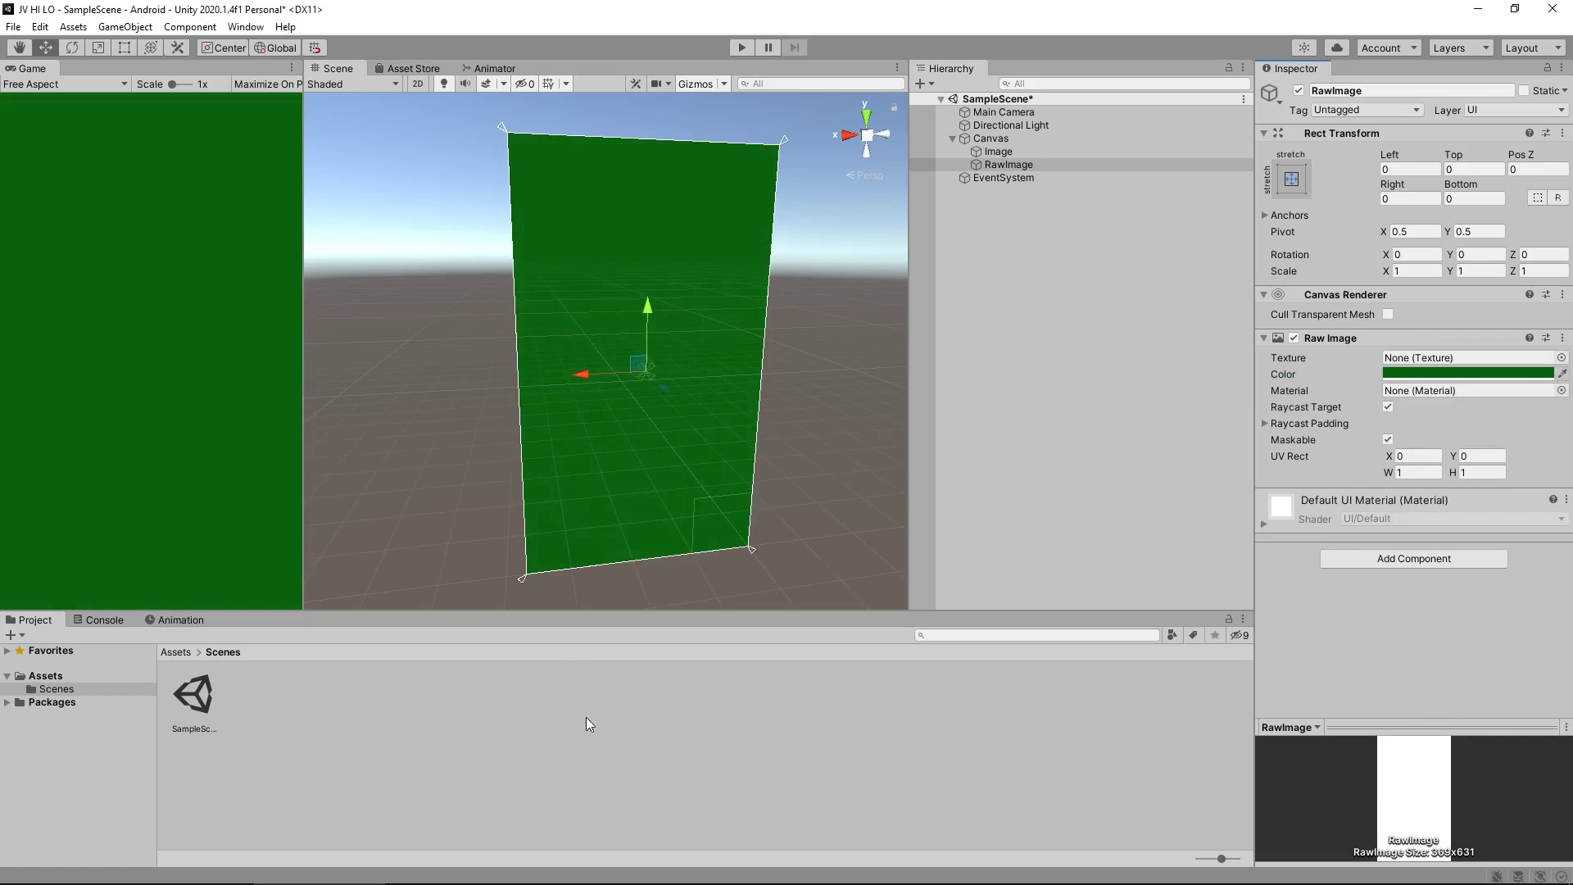
Clear the selection by clicking empty space in the Project panel.
left_click(617, 705)
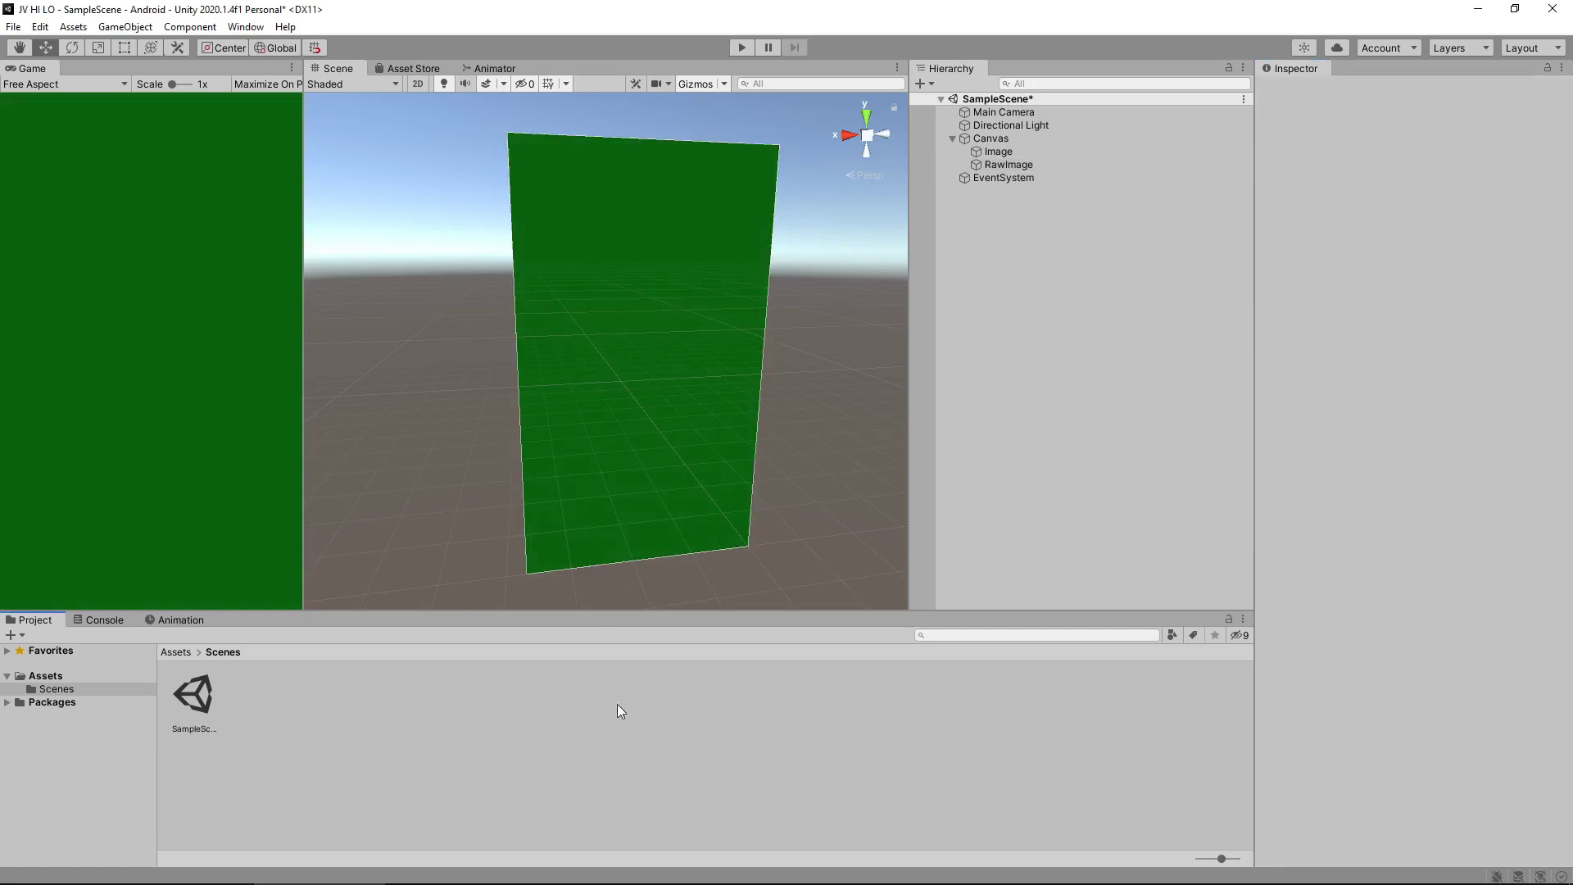